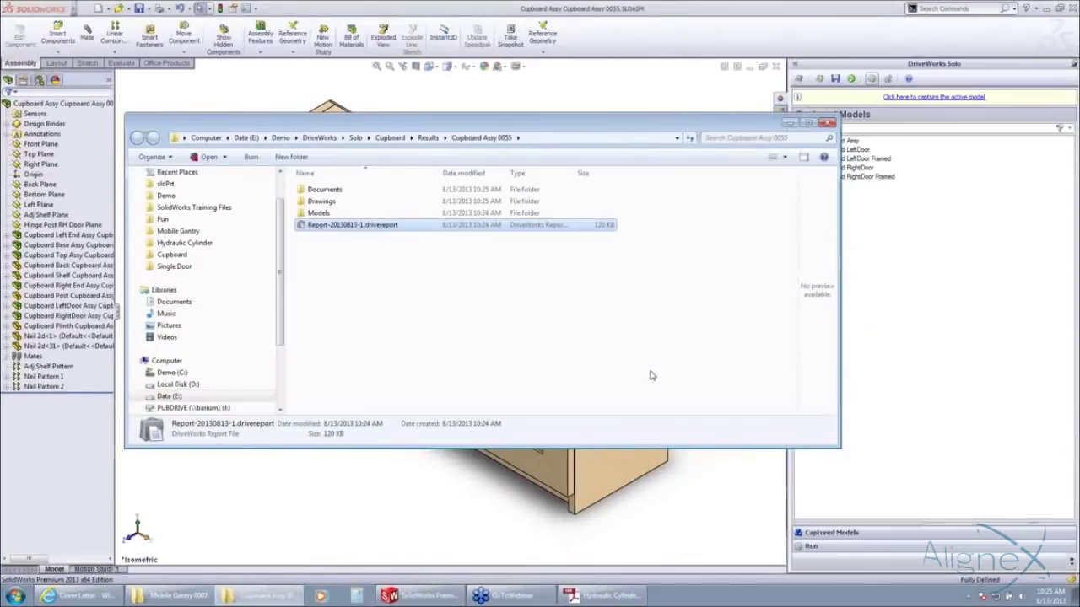
Review the contents of the Documents, Drawings and Models folders in the Cupboard Assy 0055 results, and minimize the folder window.
double_click(323, 190)
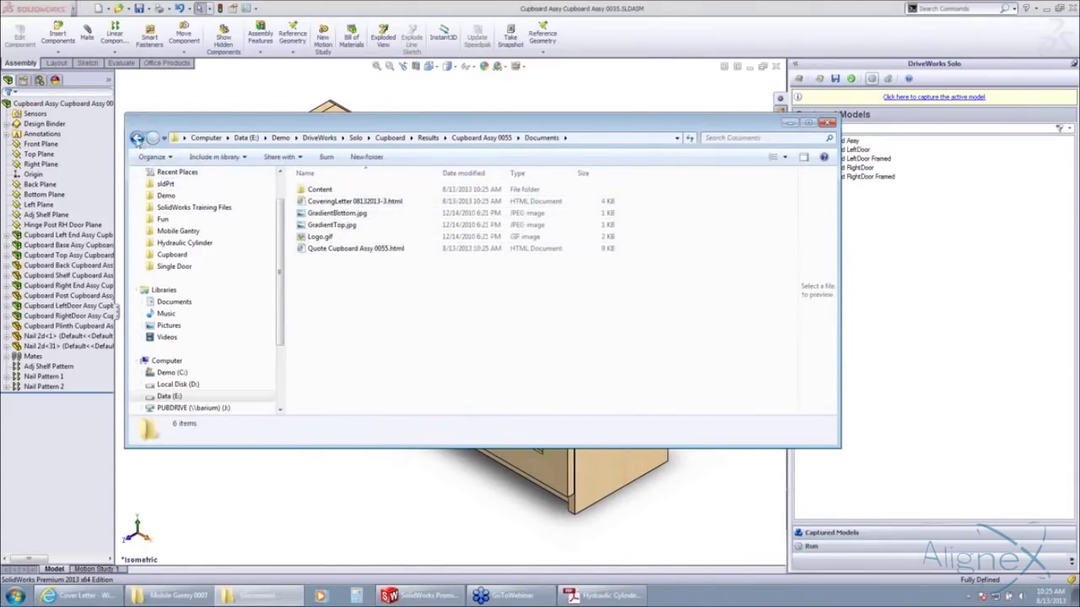
left_click(136, 137)
double_click(321, 203)
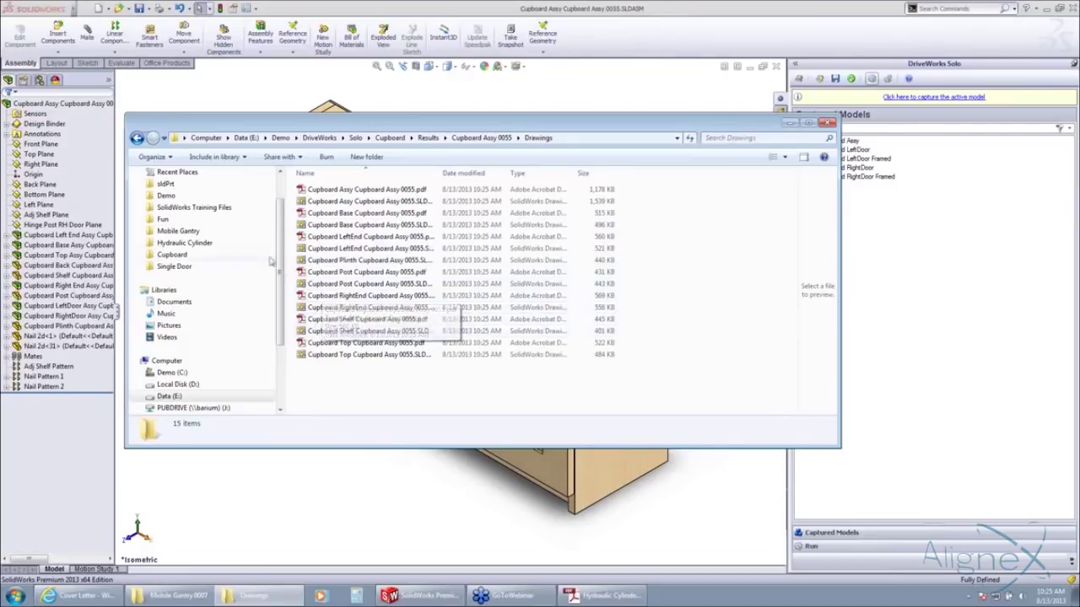
left_click(137, 137)
key("Down")
key("Return")
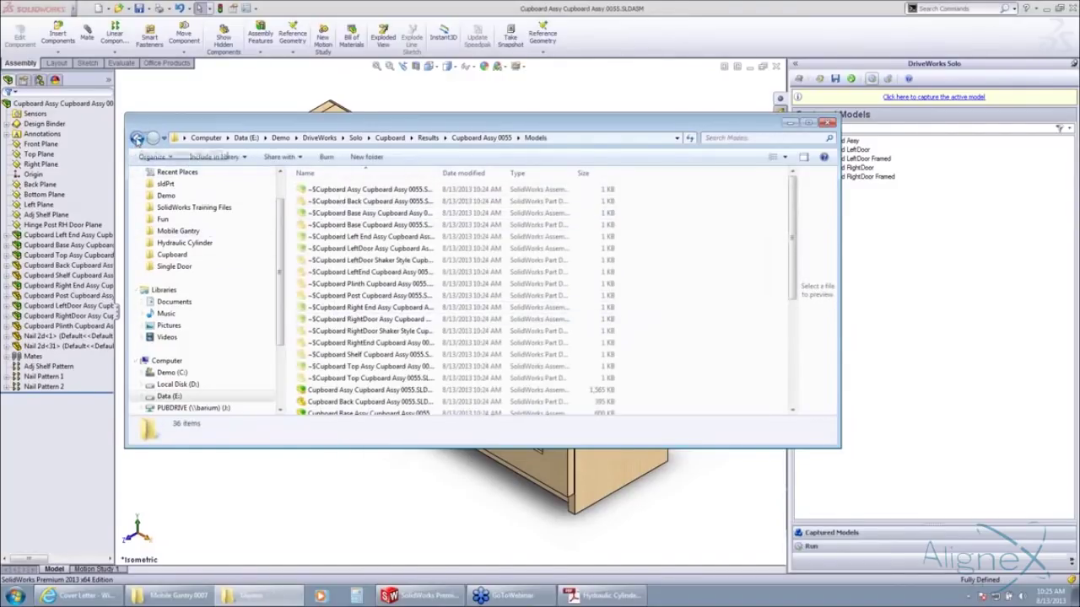
left_click(136, 137)
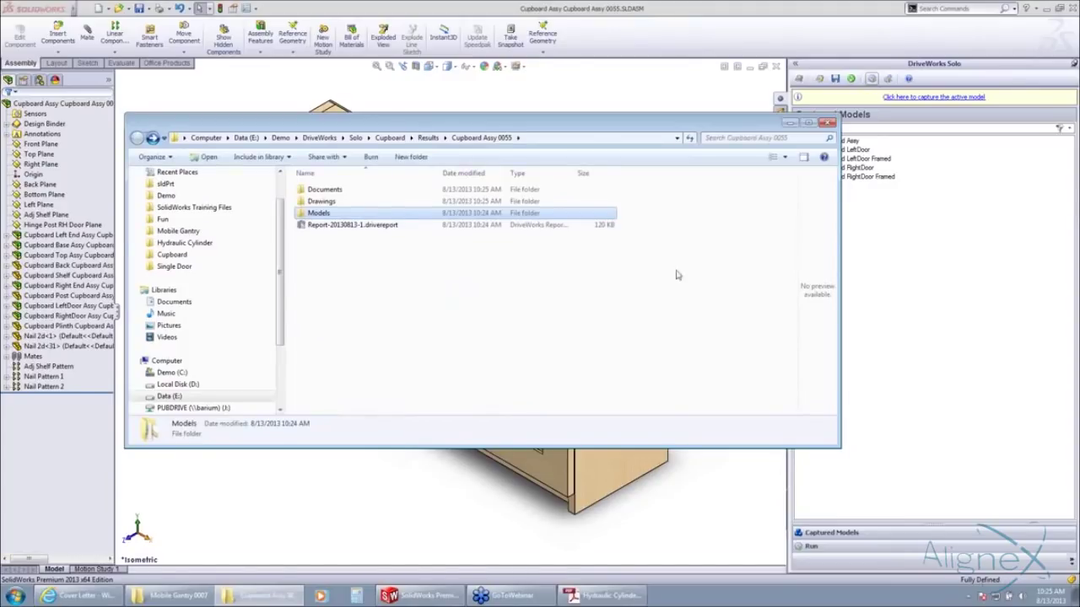
left_click(784, 127)
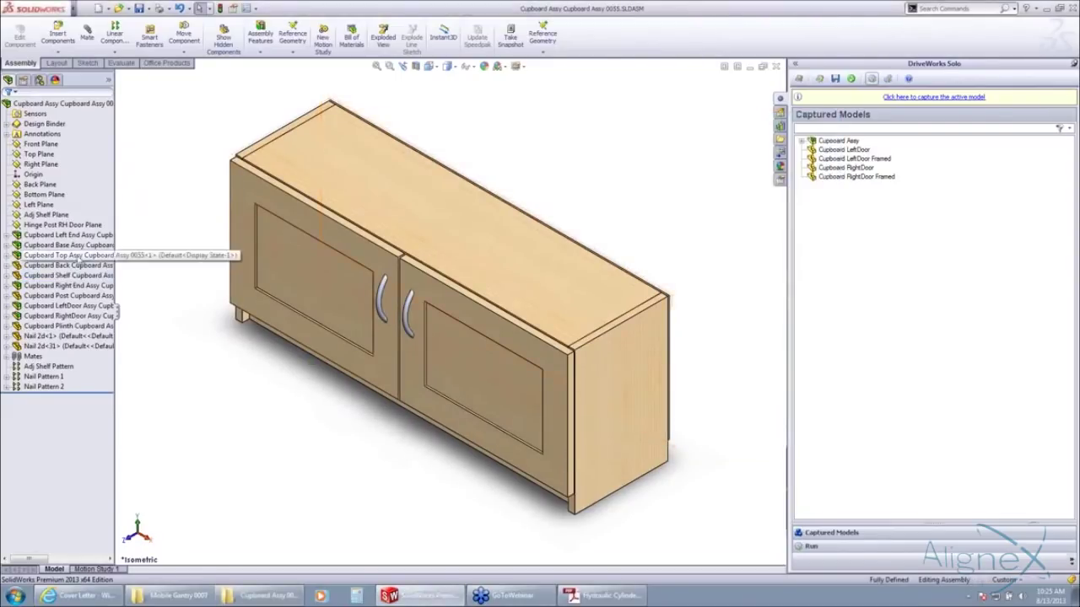
Hide the left door subassembly of the cupboard and look closely at the hinges behind it.
left_click(57, 286)
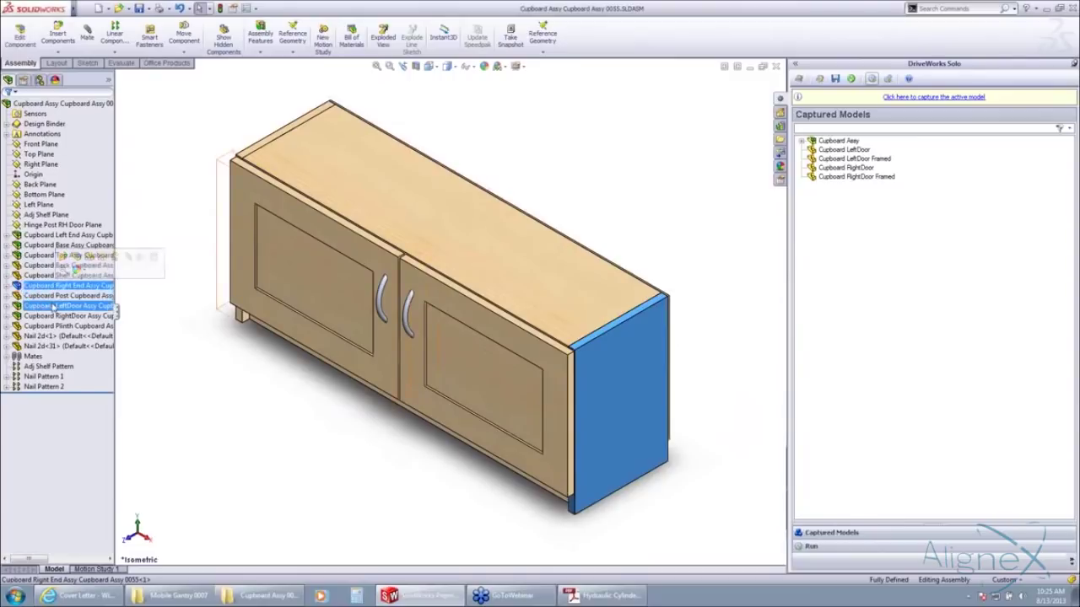
left_click(59, 305)
left_click(134, 277)
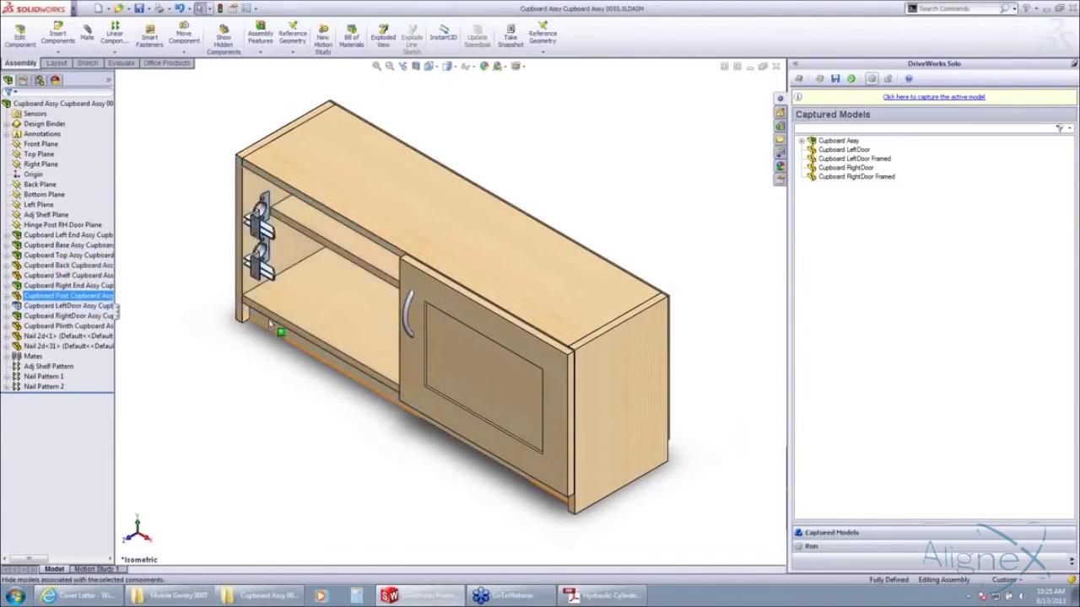
scroll(299, 243, "down", 5)
scroll(300, 243, "up", 10)
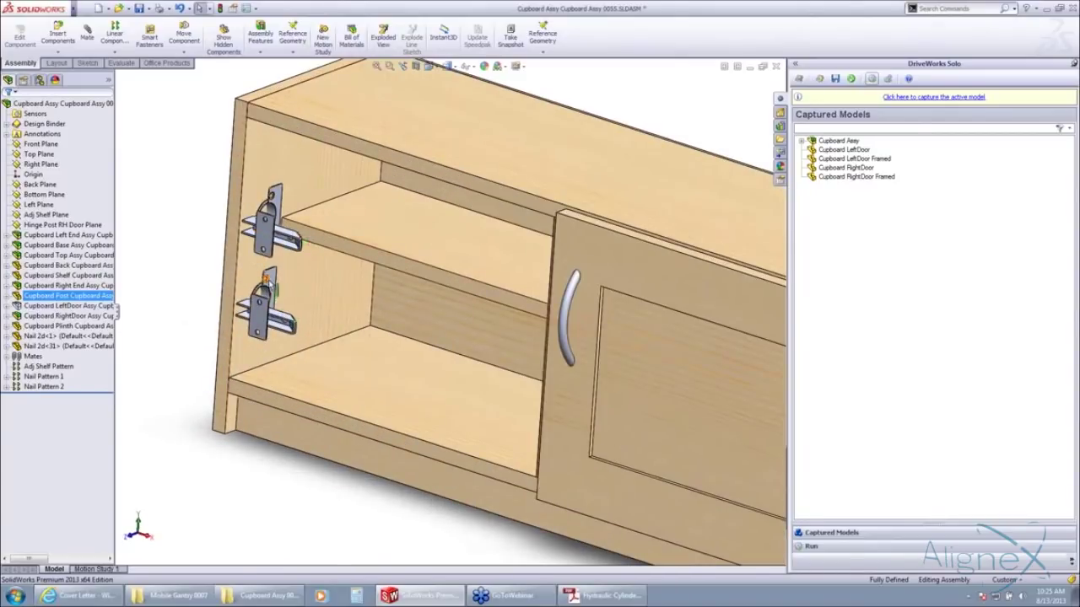
Examine the cupboard's back panel and the nail pattern along its edges, returning to the front side.
mouse_move(480, 310)
middle_mouse_down()
mouse_move(432, 308)
mouse_move(477, 291)
middle_mouse_up()
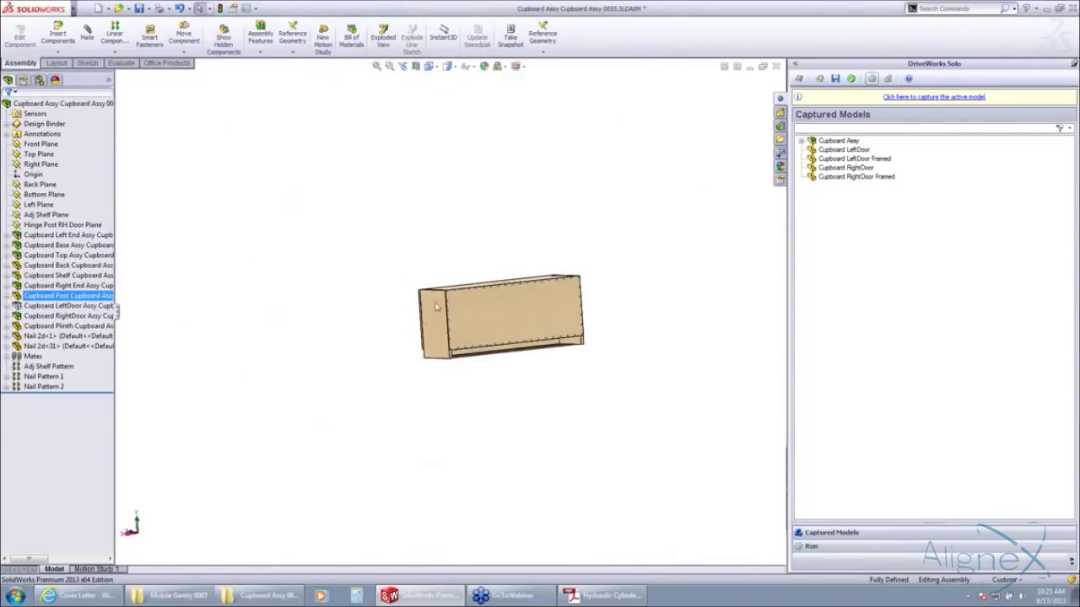
scroll(477, 291, "down", 8)
scroll(572, 381, "up", 5)
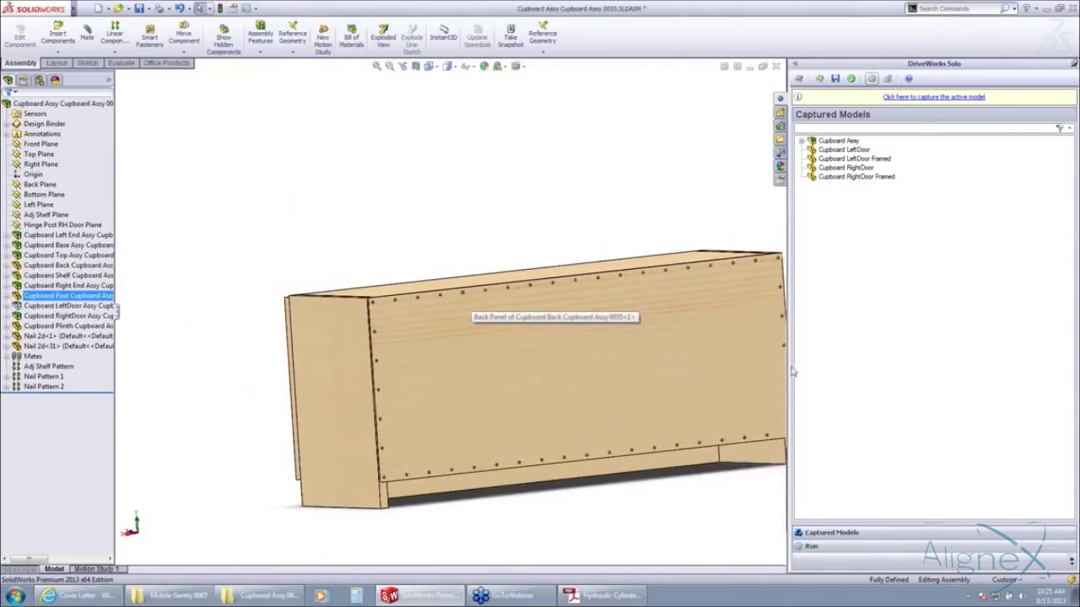
scroll(706, 345, "down", 3)
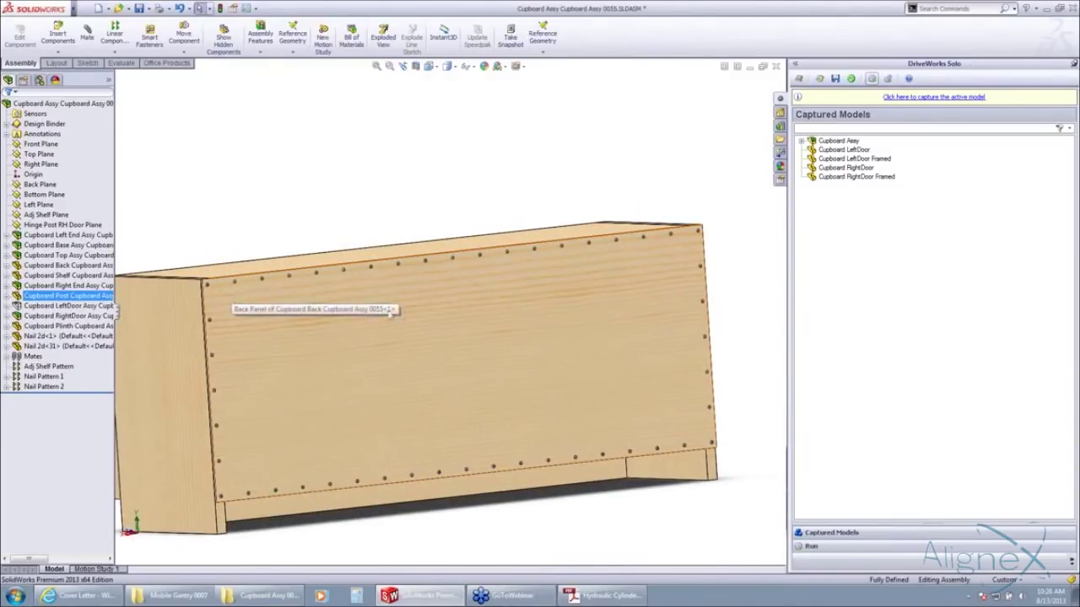
scroll(355, 305, "up", 5)
middle_click_drag(285, 303, 338, 314)
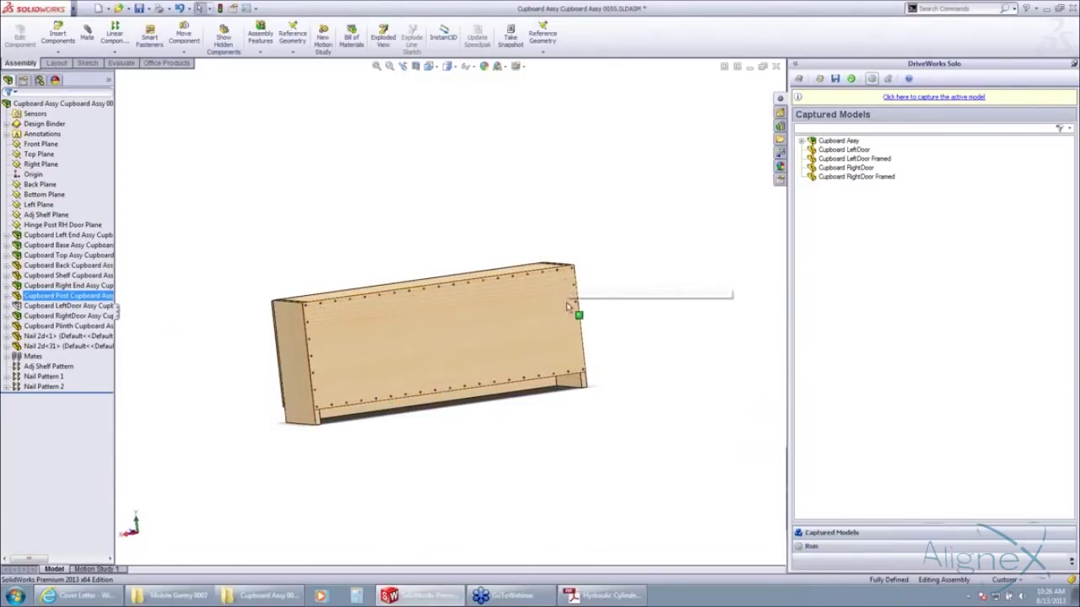
middle_click_drag(415, 371, 588, 374)
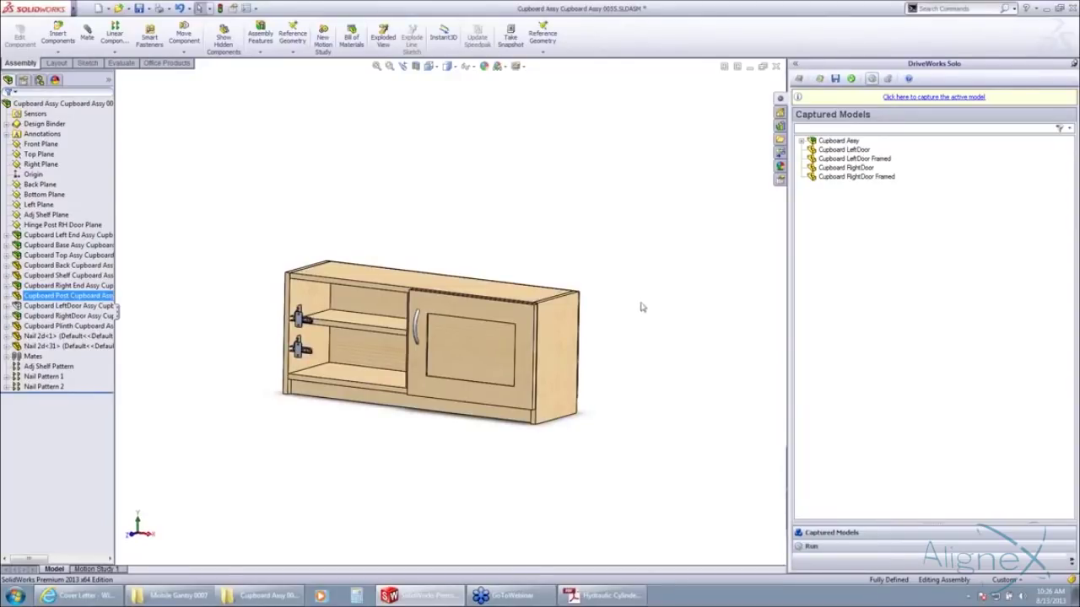
Inspect the open left compartment of the cupboard from several angles, including the shelf, hinges, left end panel and underside.
middle_click_drag(402, 372, 444, 324)
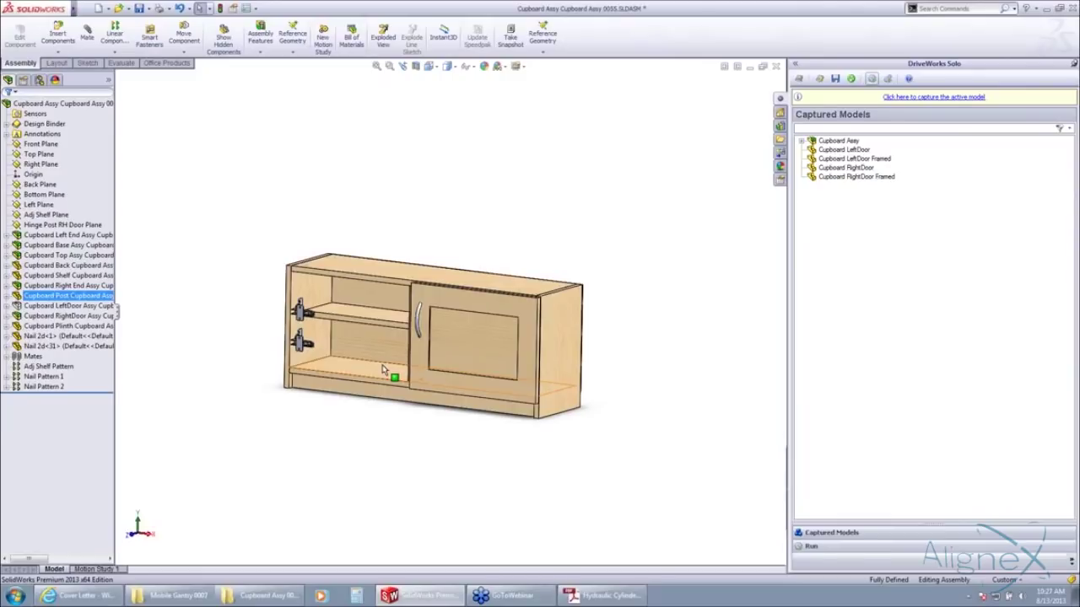
scroll(355, 307, "down", 2)
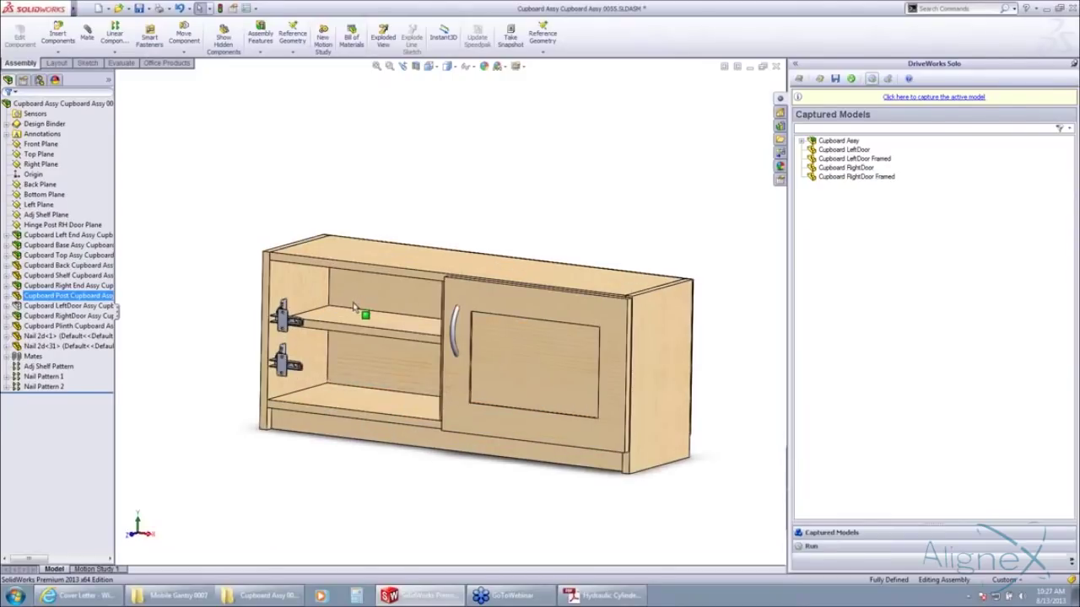
scroll(355, 307, "down", 3)
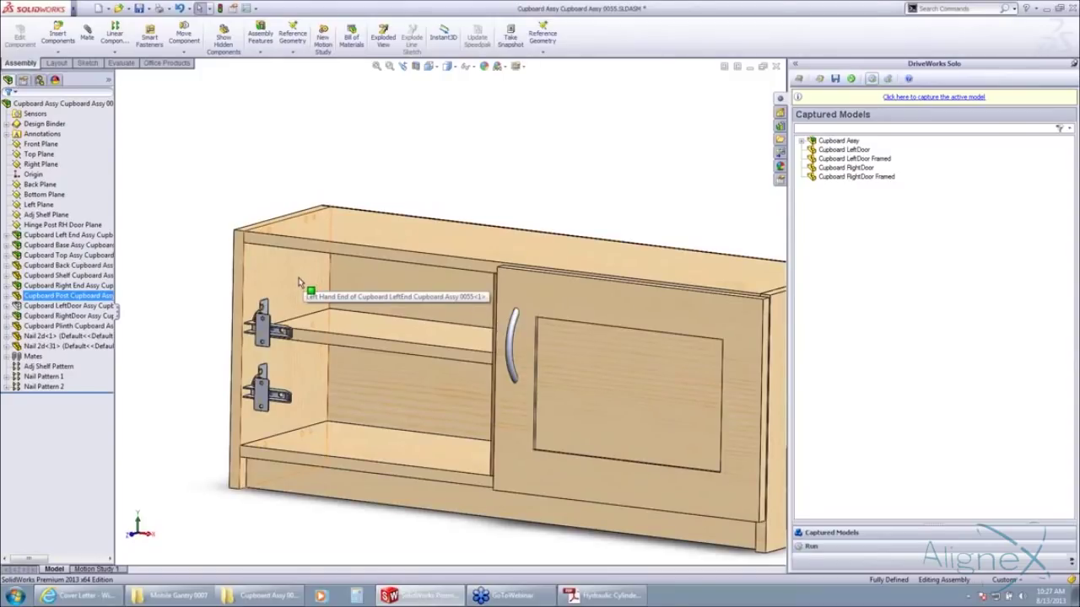
scroll(300, 279, "up", 5)
middle_click_drag(341, 297, 228, 301)
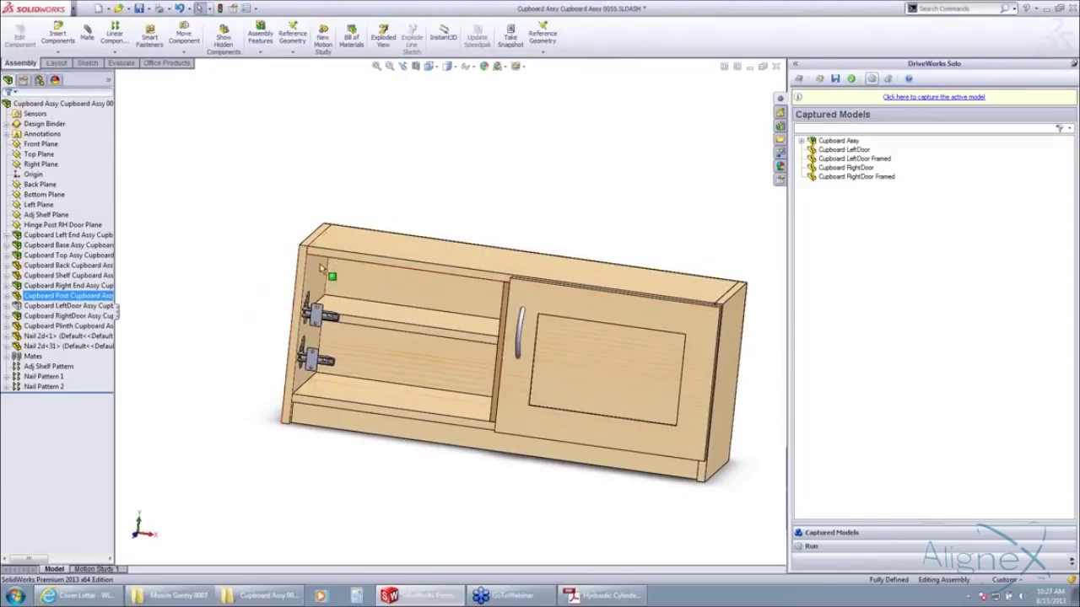
middle_click_drag(405, 301, 366, 244)
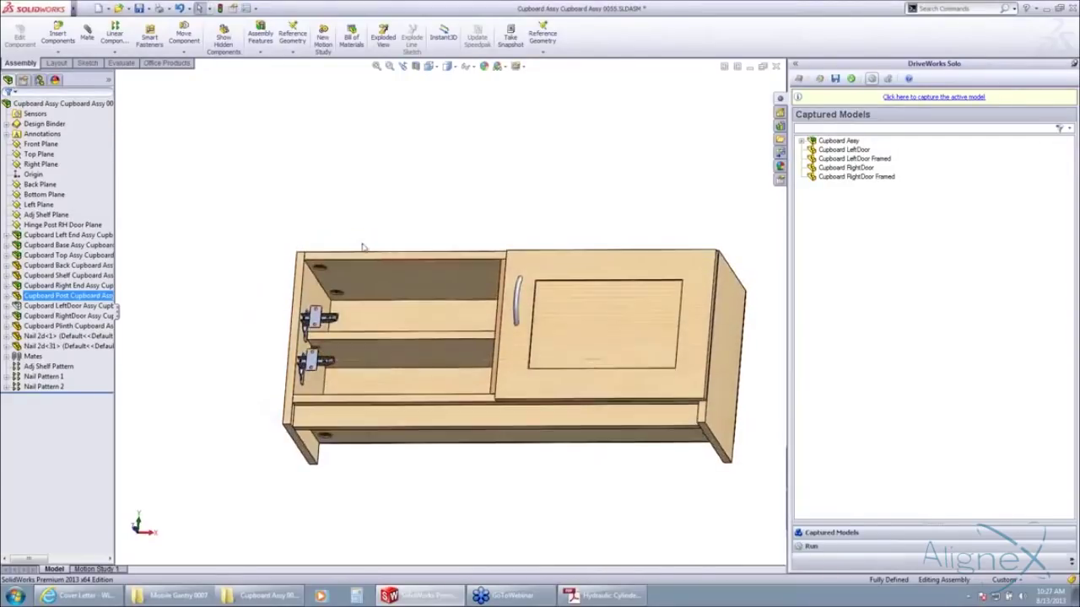
middle_click_drag(467, 300, 362, 334)
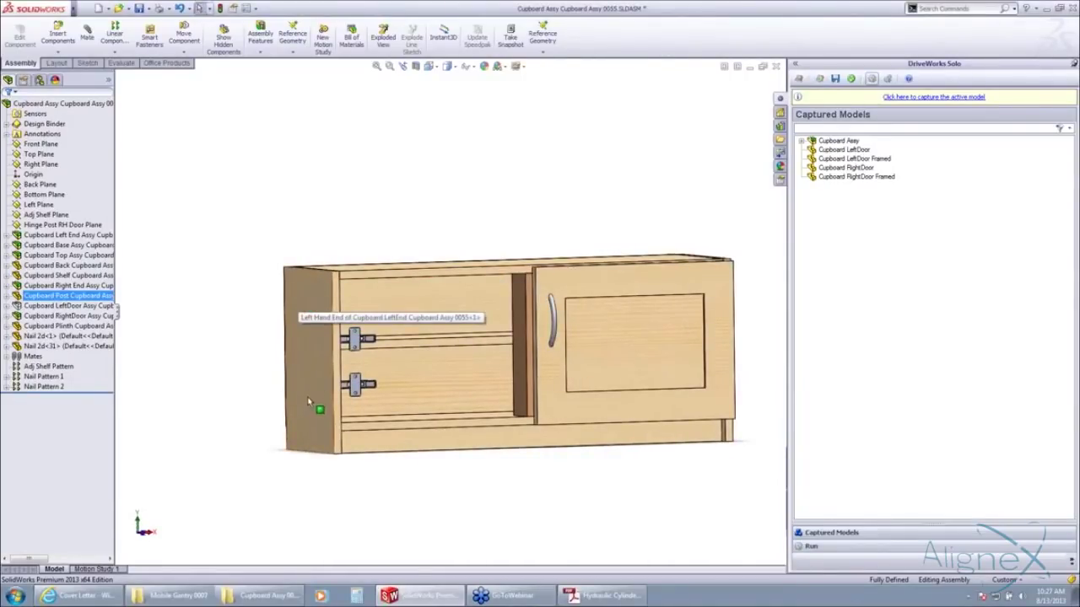
scroll(412, 390, "up", 3)
middle_click_drag(447, 391, 414, 410)
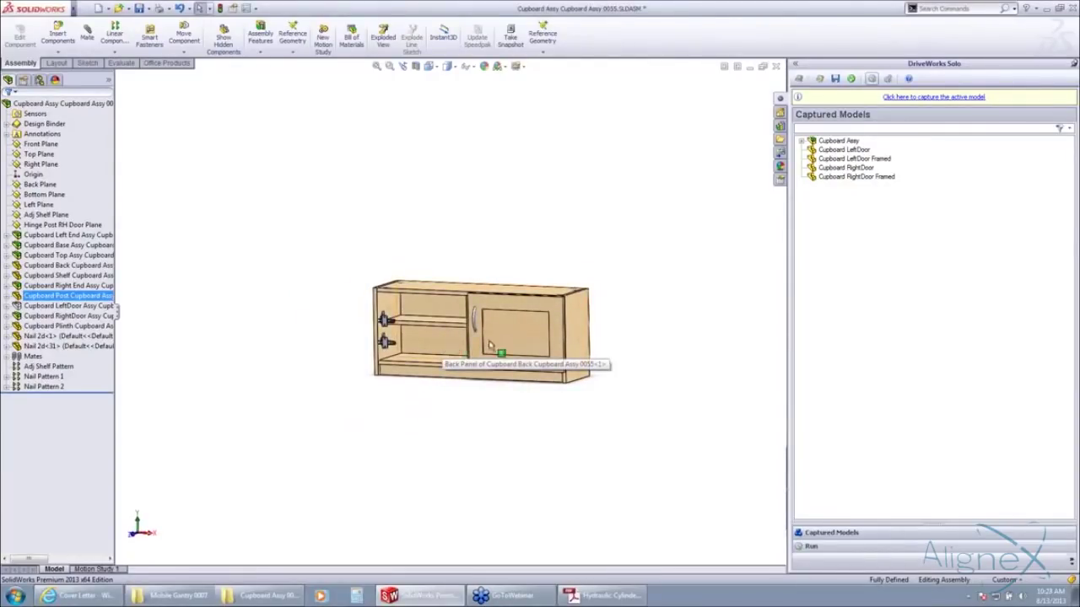
Close the cupboard assembly without saving the modified documents.
scroll(497, 304, "down", 3)
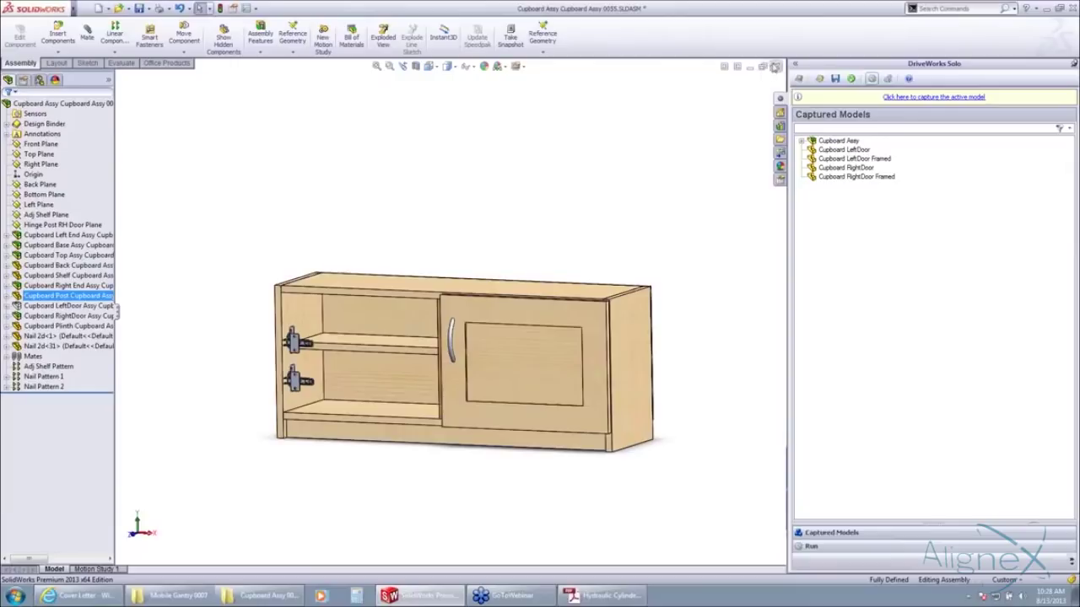
left_click(777, 68)
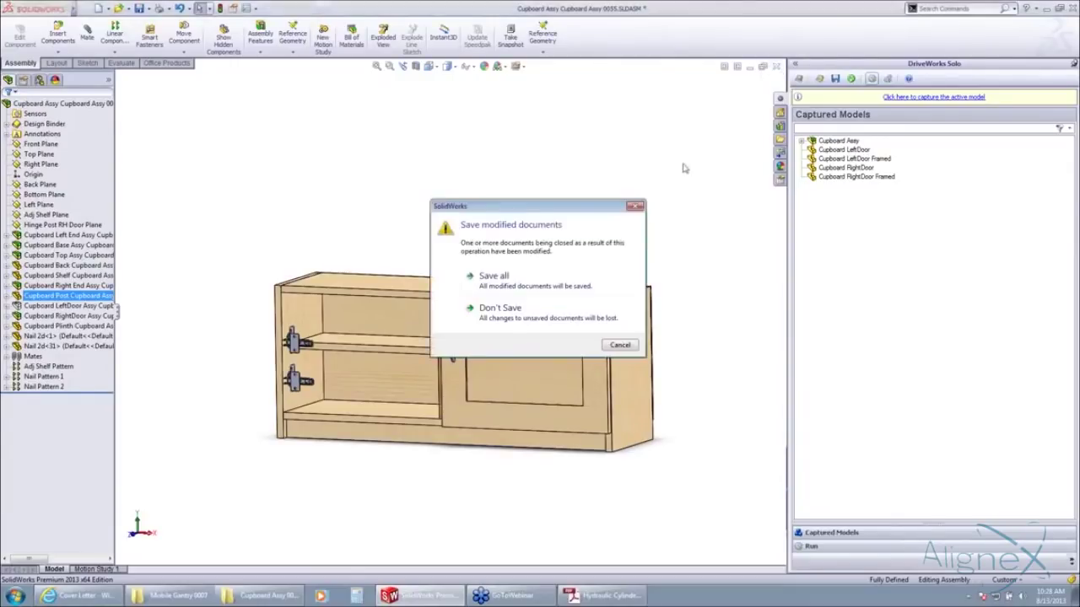
left_click(520, 321)
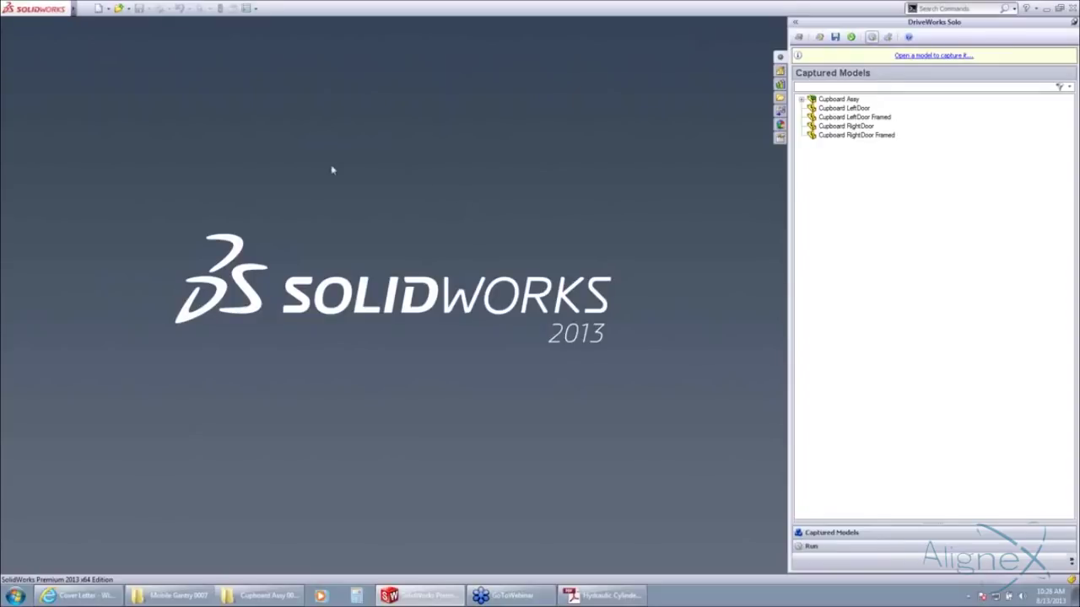
Browse to the Master folder under Single Door > Start and widen the Name column to show the full file name.
left_click(168, 596)
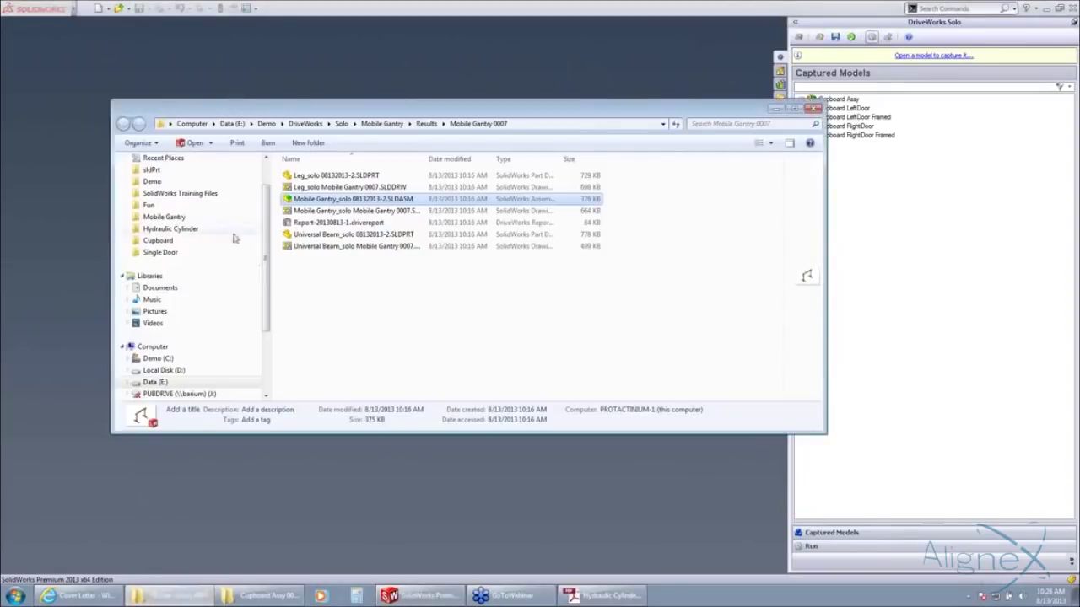
left_click(160, 252)
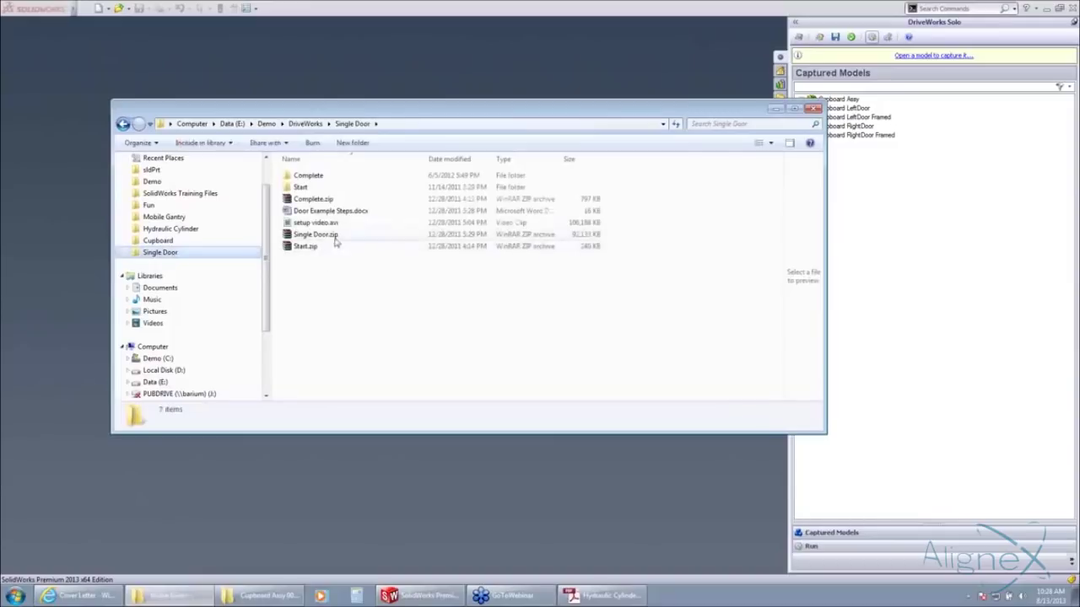
double_click(298, 187)
left_click(301, 188)
double_click(301, 189)
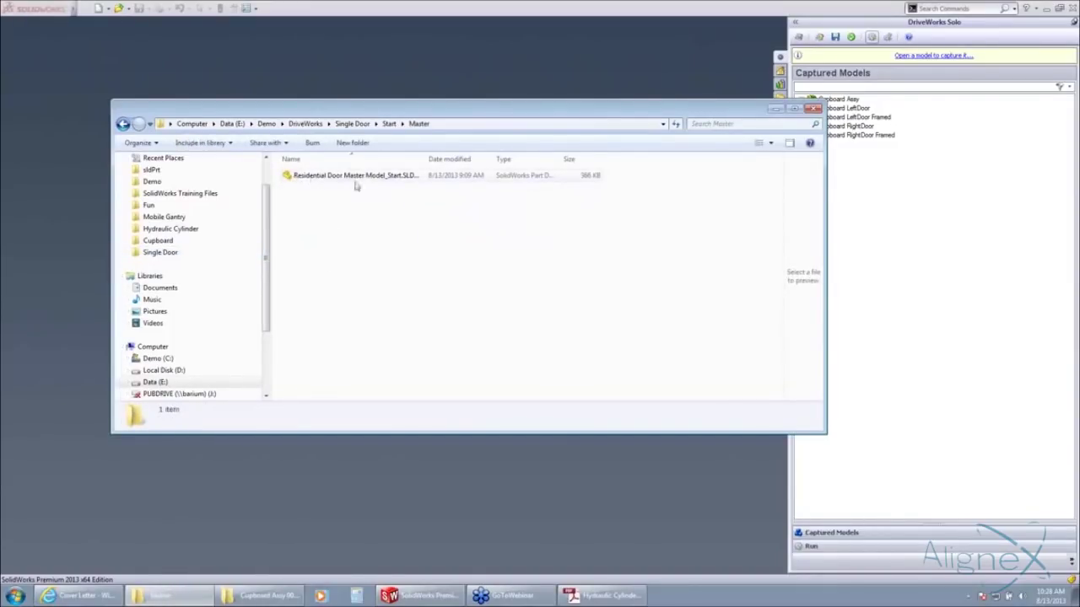
left_click_drag(426, 158, 447, 159)
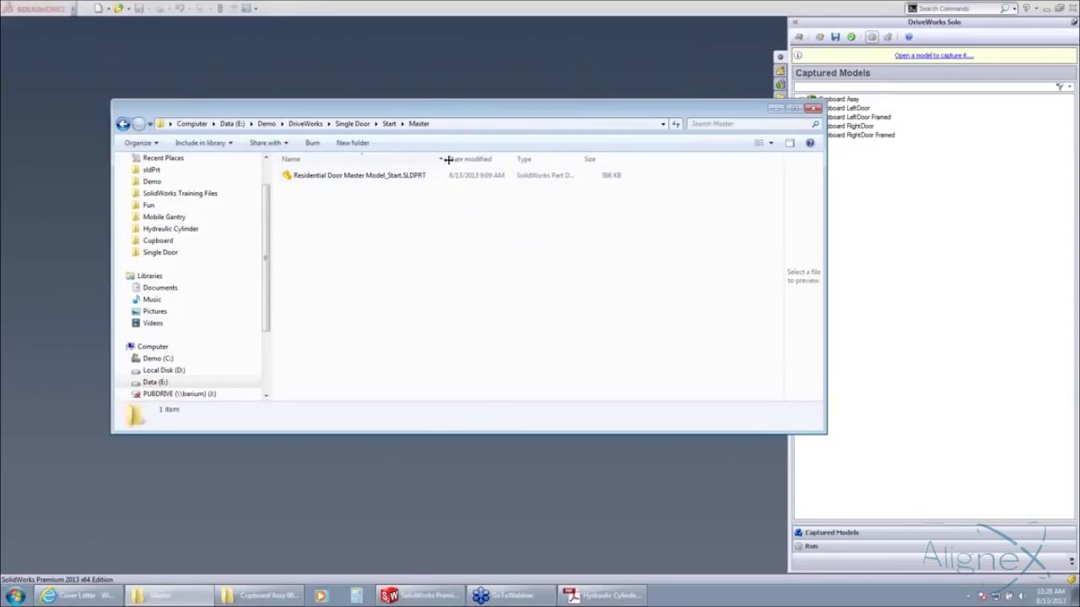
View the door pictures in the Images folder of Start, return to the Start folder and minimize the folder window.
left_click(123, 124)
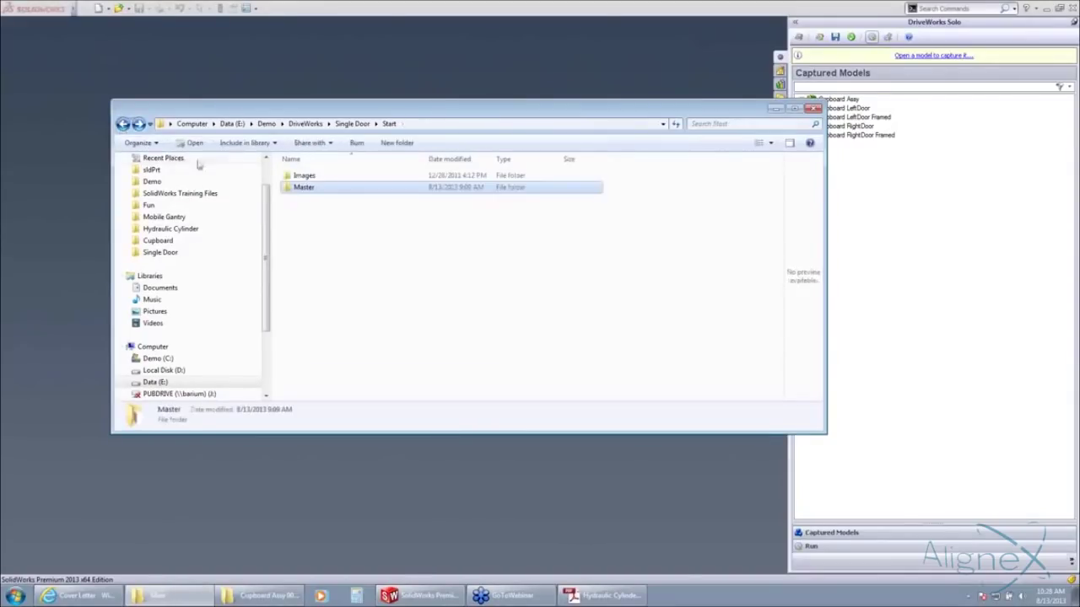
left_click(304, 177)
double_click(303, 177)
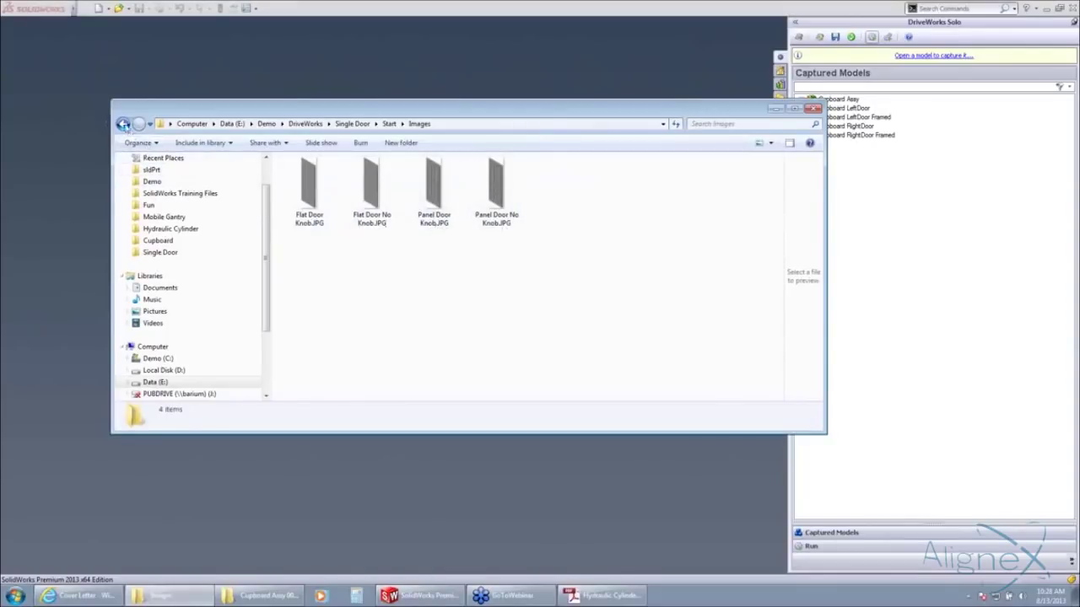
left_click(122, 124)
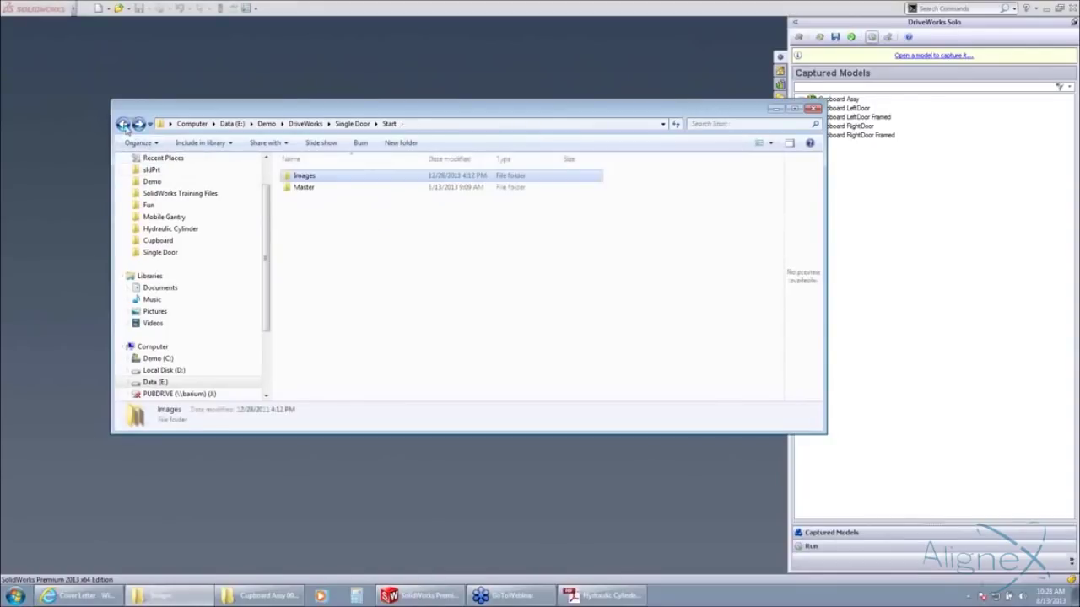
left_click(774, 113)
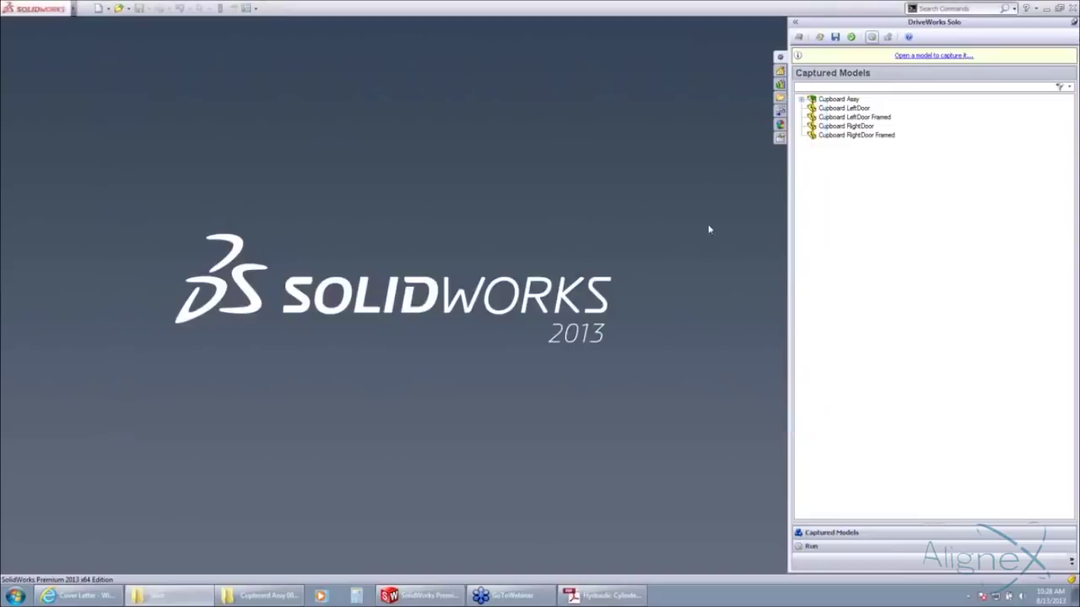
Create a new empty DriveWorks project named Door in E:\Demo\DriveWorks\Single Door\Start.
left_click(799, 37)
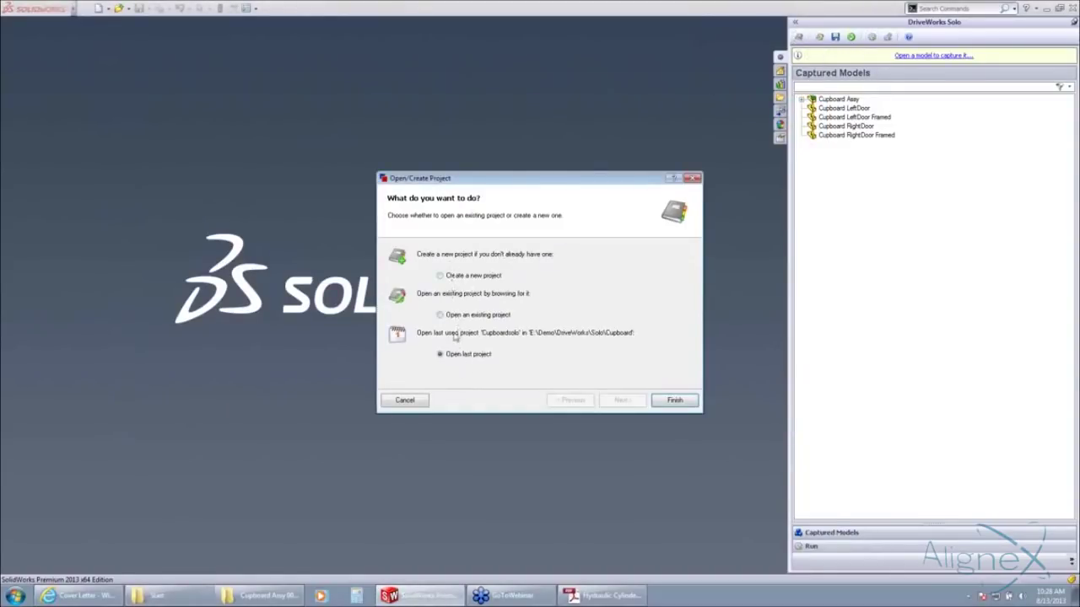
left_click(441, 276)
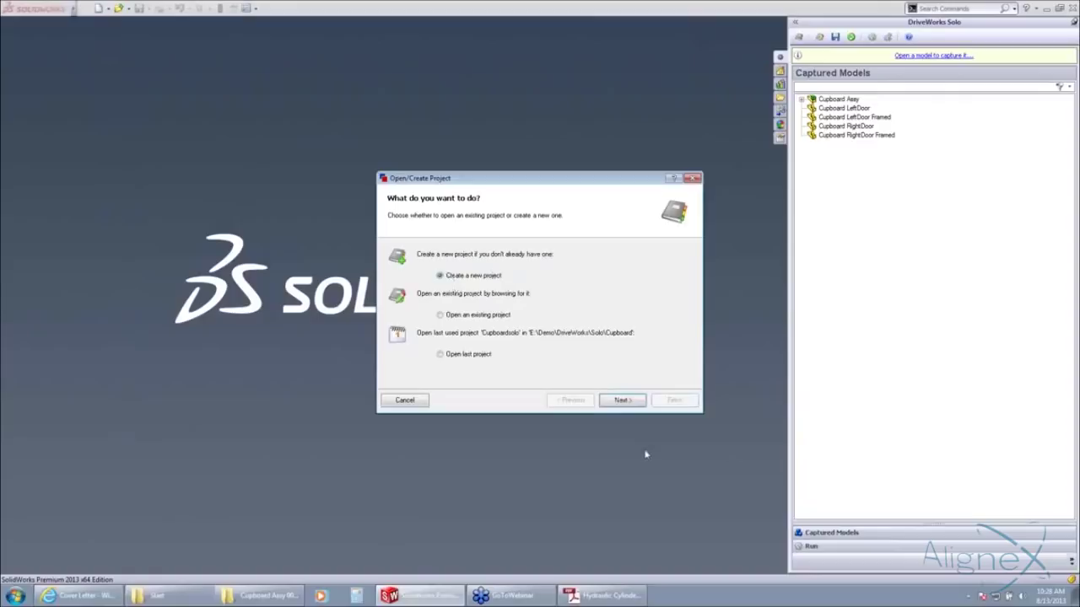
left_click(624, 401)
left_click(670, 352)
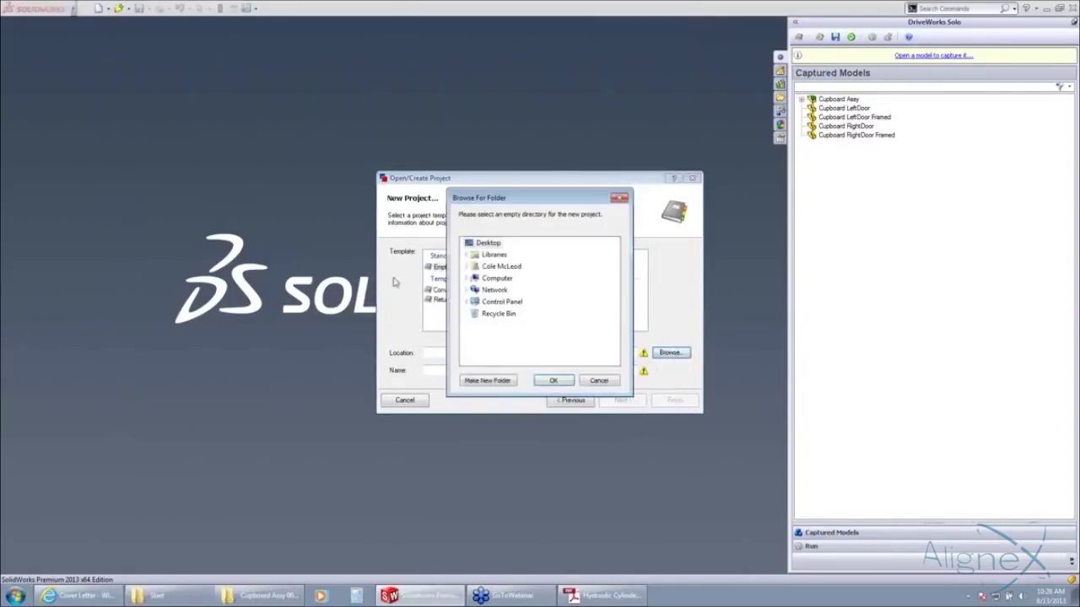
left_click(469, 278)
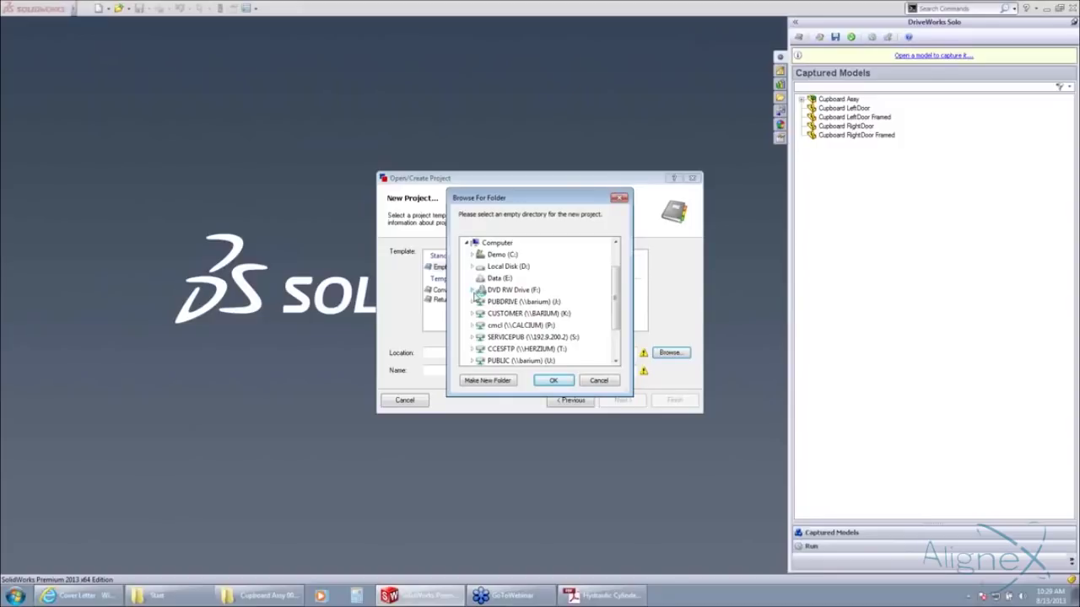
left_click(471, 277)
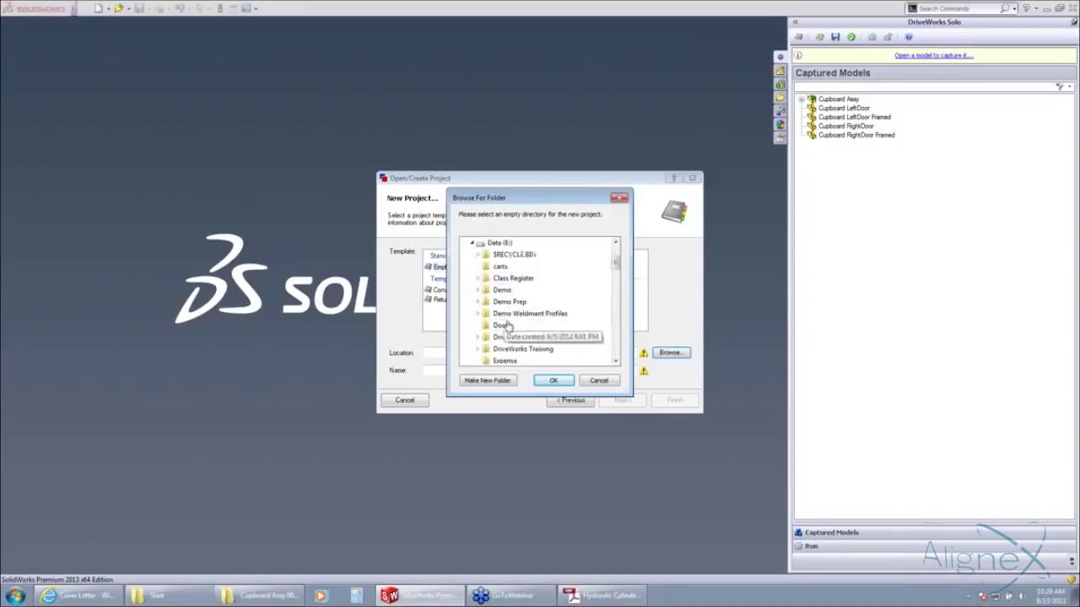
left_click(477, 290)
left_click(485, 325)
left_click(490, 326)
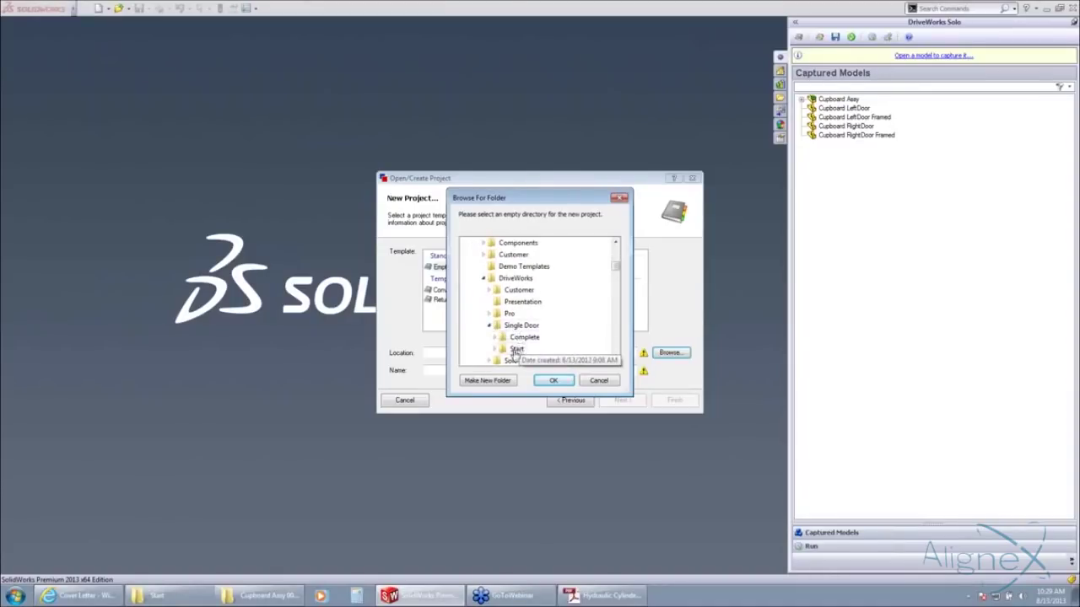
left_click(515, 350)
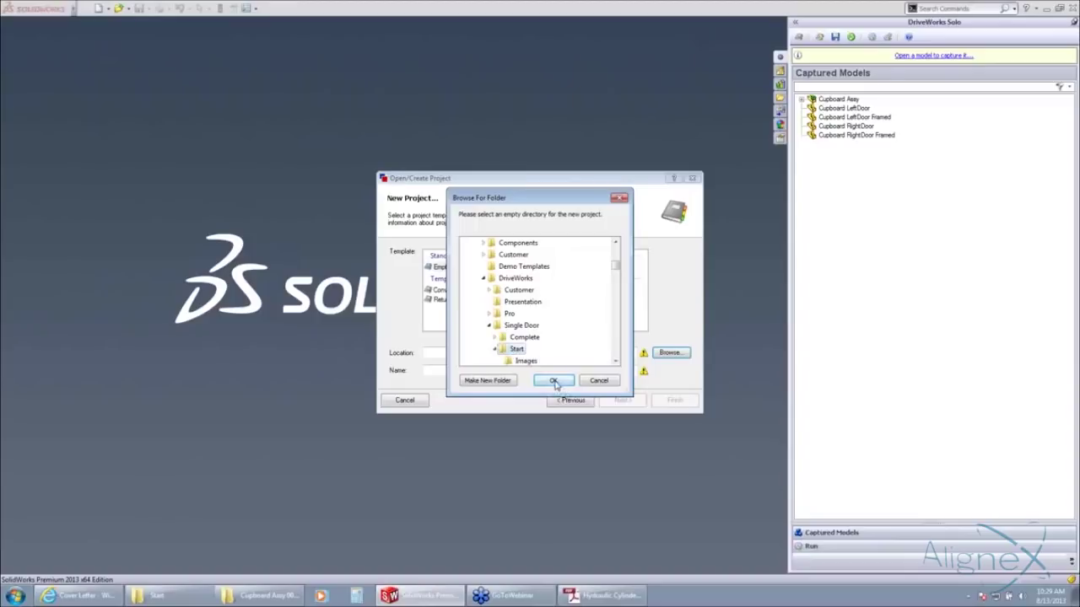
left_click(552, 381)
left_click_drag(443, 371, 414, 376)
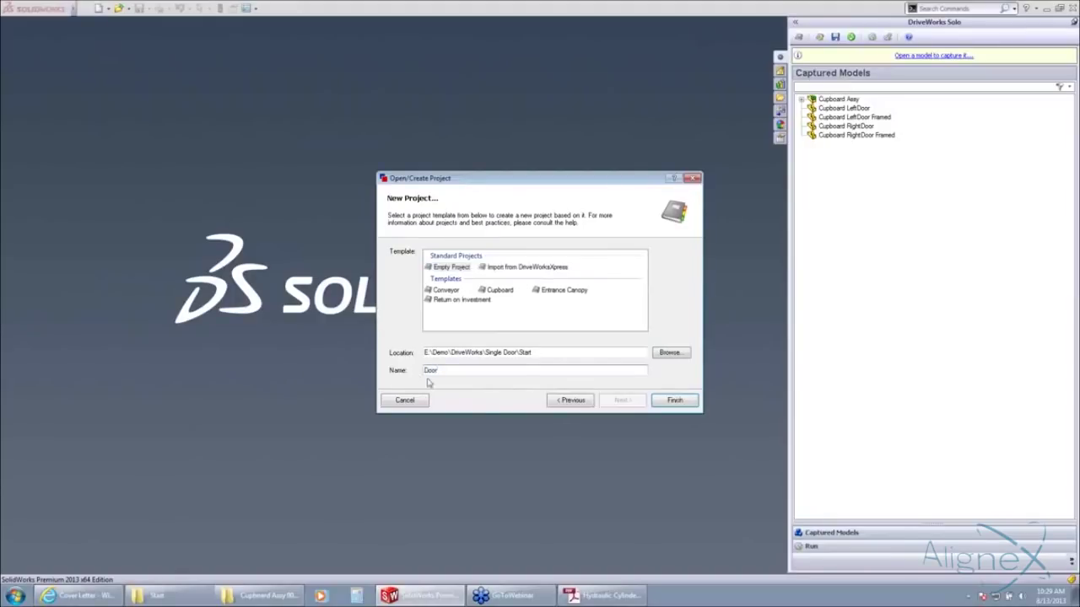
left_click(680, 402)
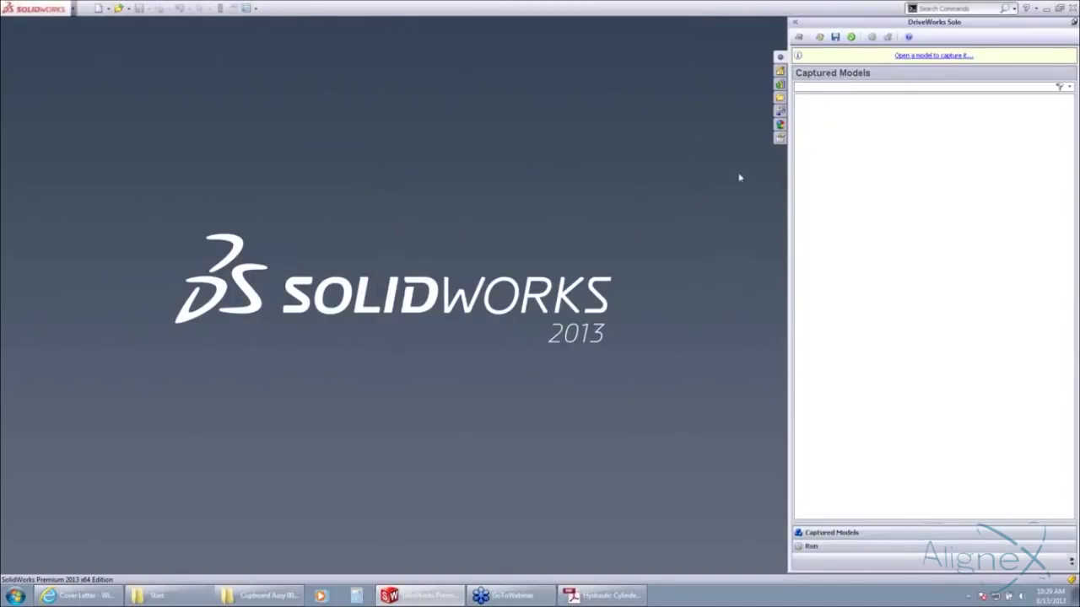
Open Residential Door Master Model_Start.SLDPRT from the Single Door > Start > Master folder and capture it as a project model.
left_click(905, 57)
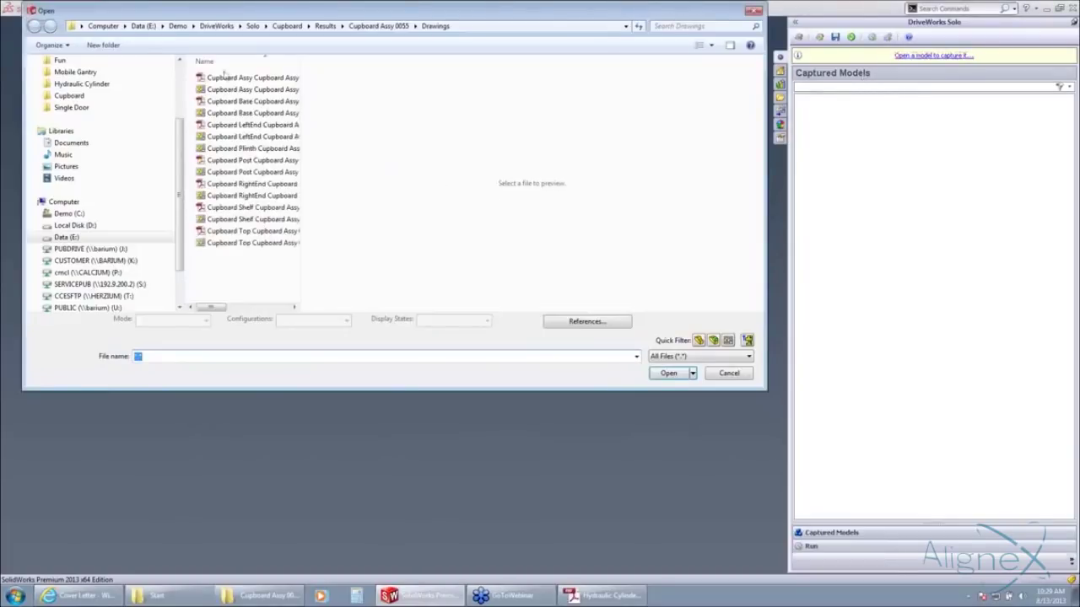
left_click(77, 107)
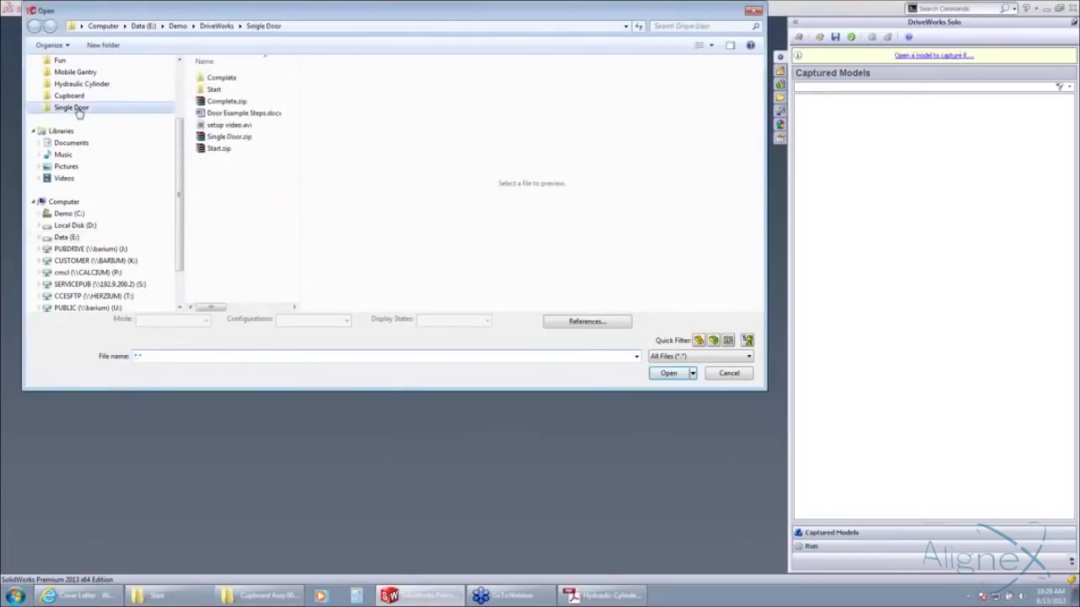
double_click(214, 91)
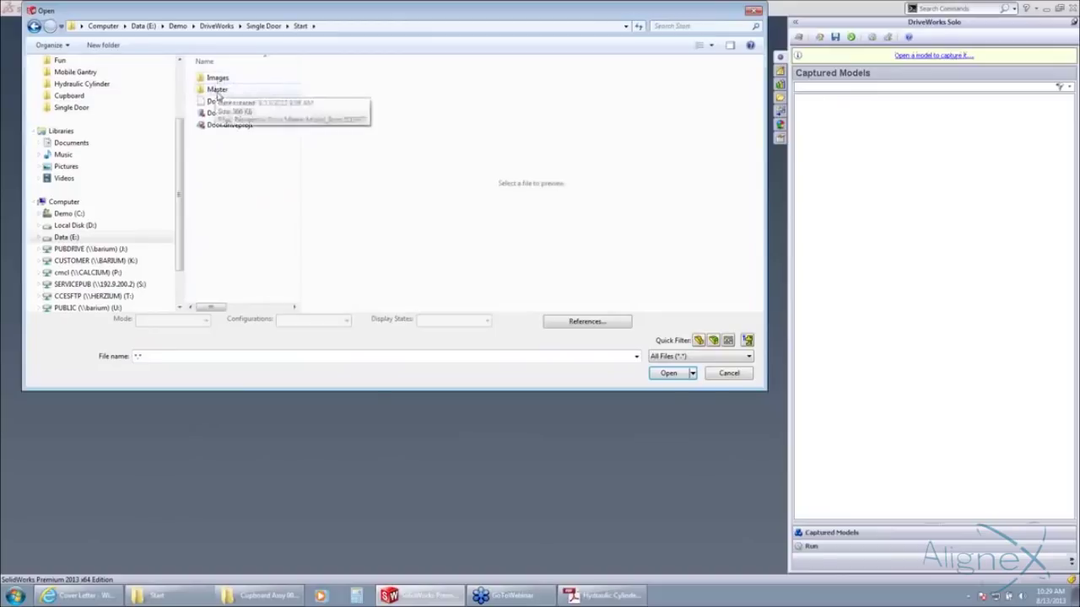
double_click(235, 89)
left_click(235, 81)
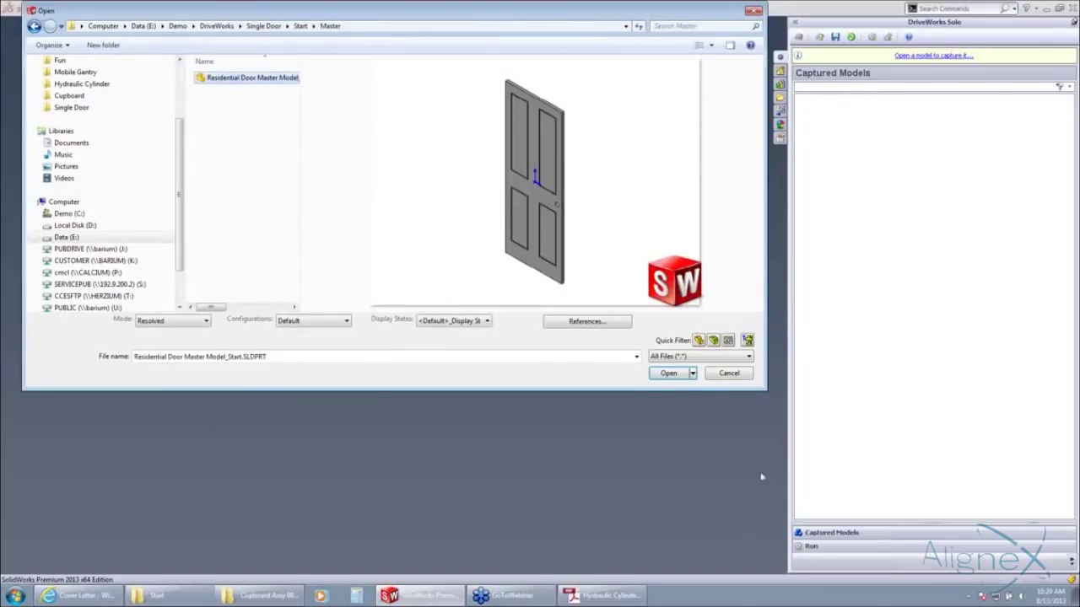
left_click(668, 373)
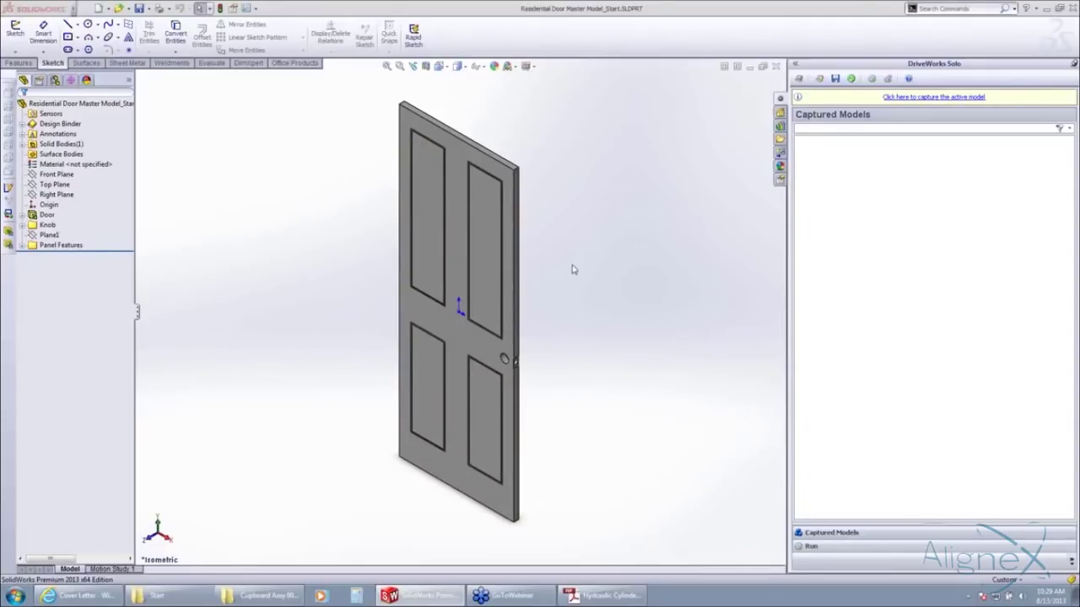
left_click(897, 98)
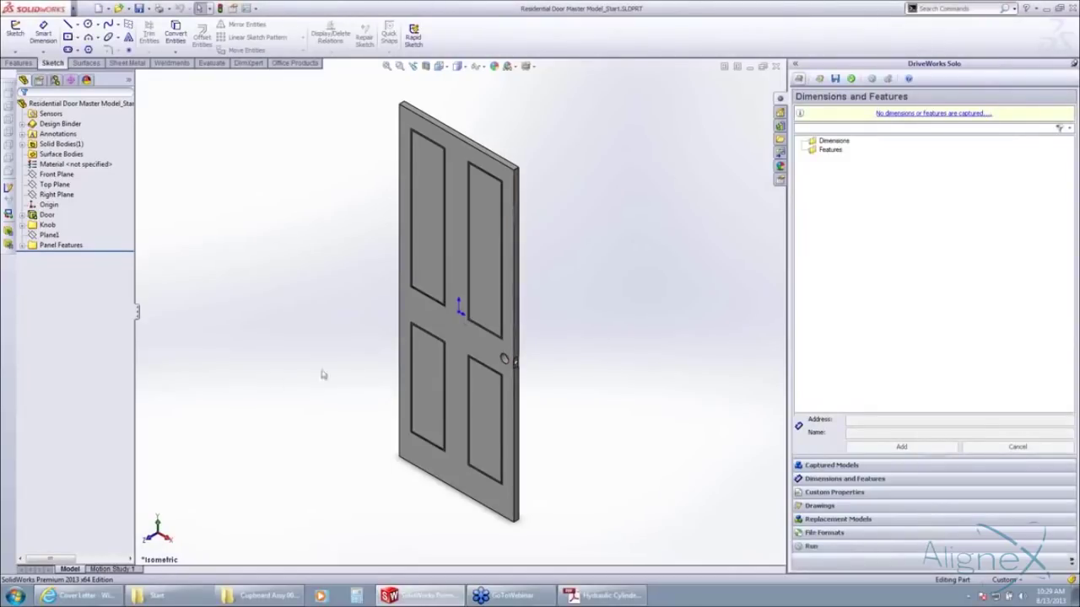
Capture the door's overall width dimension from the Door feature under the name Width.
left_click(47, 216)
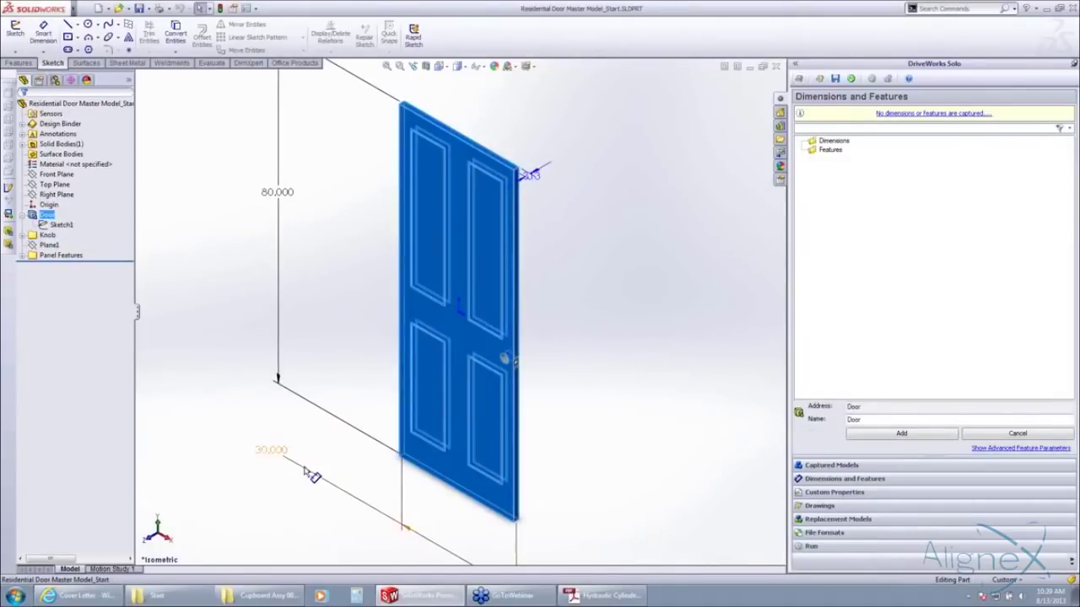
left_click(282, 452)
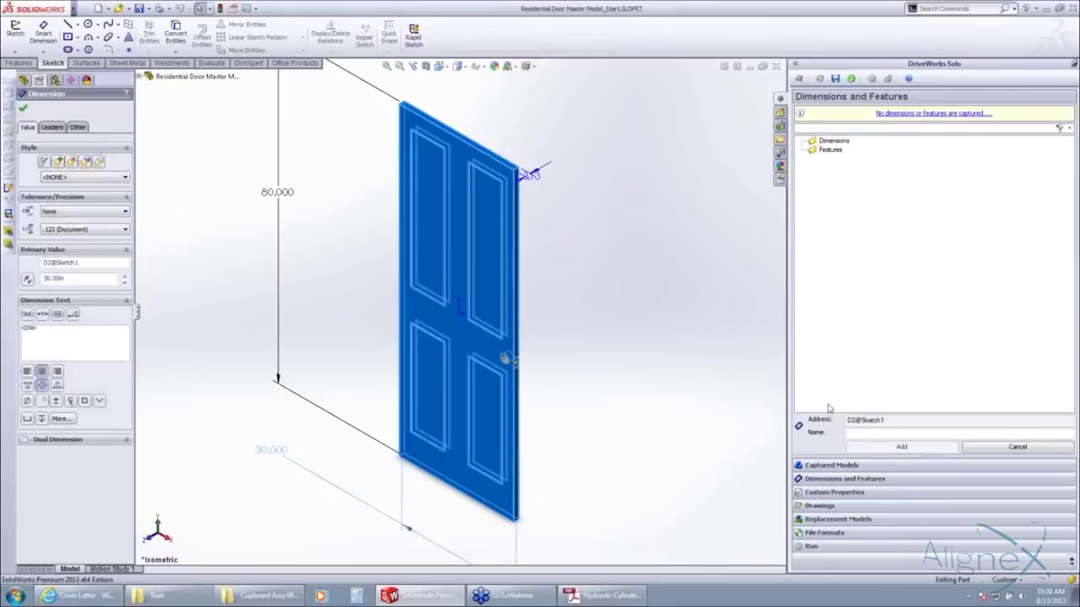
type("Width")
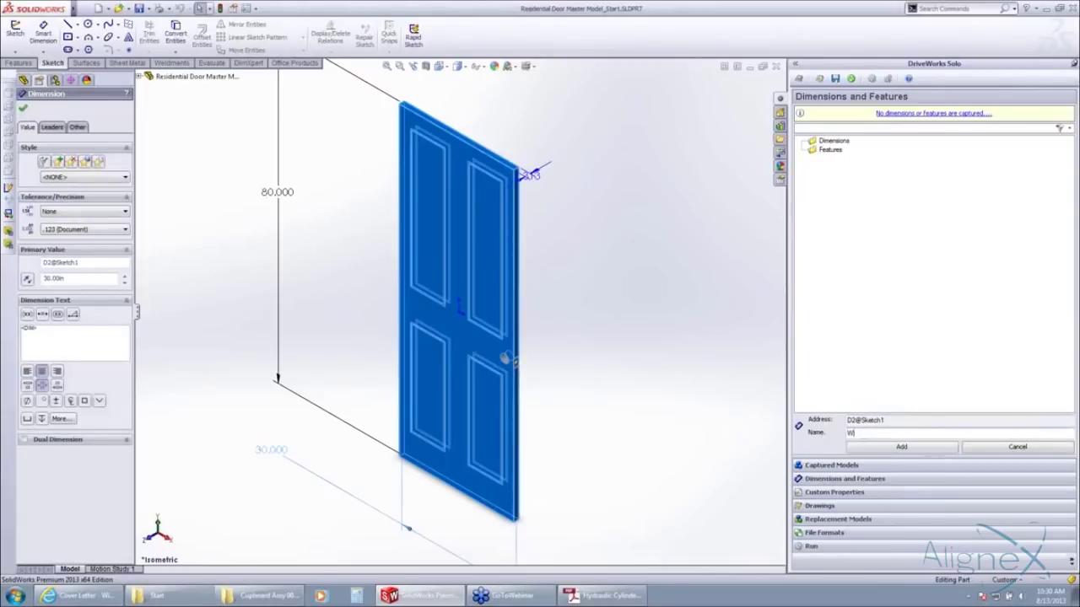
left_click(899, 447)
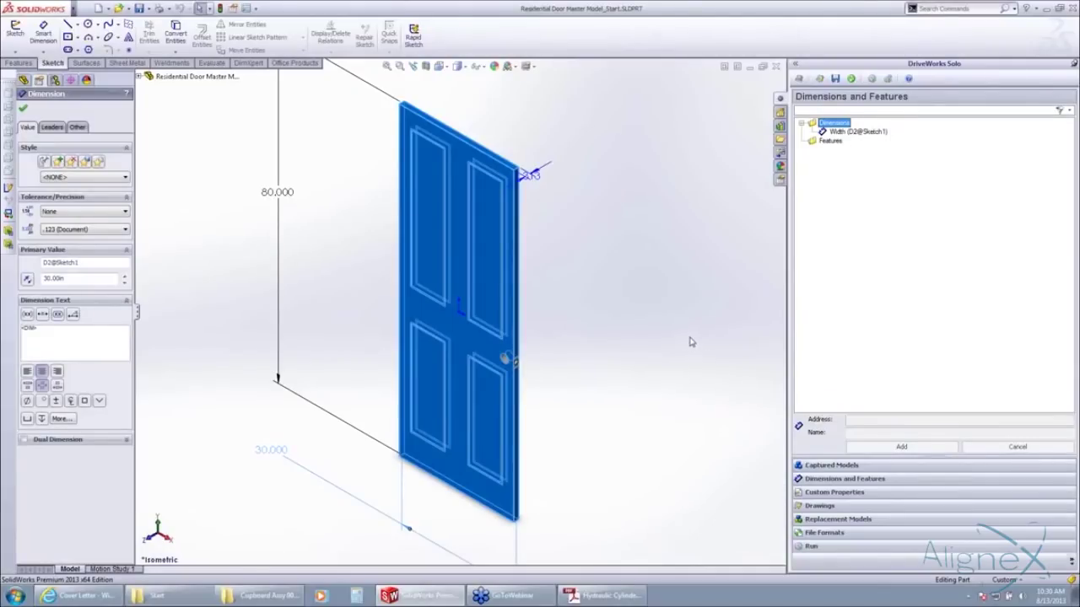
left_click(666, 301)
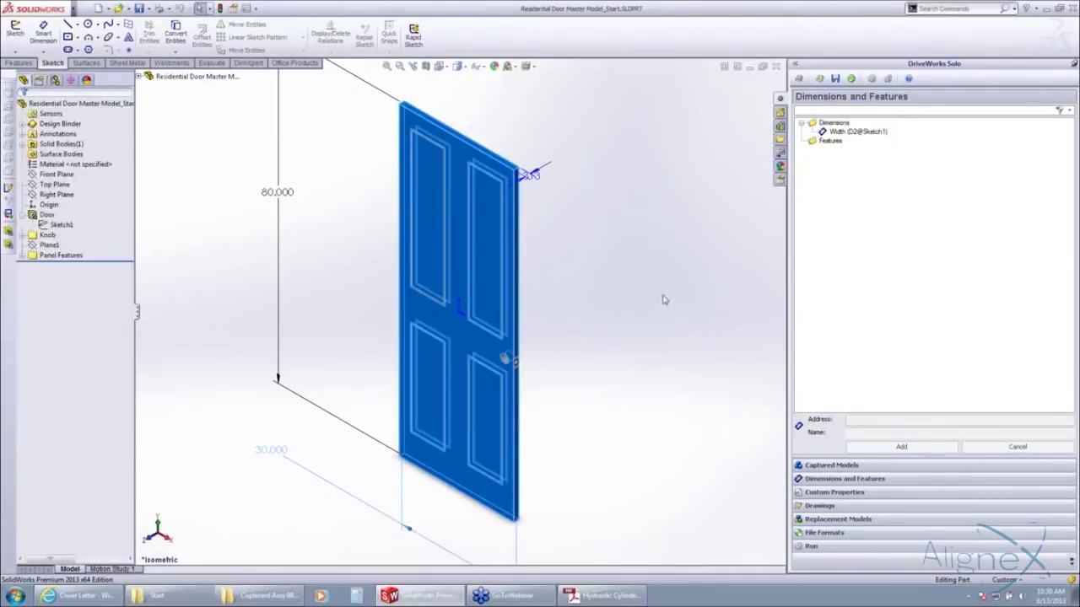
Capture the upper panel's width dimension from Cut-Sweep1 in the Panel Features folder under the name Upper Panel Width.
left_click(24, 256)
left_click(67, 265)
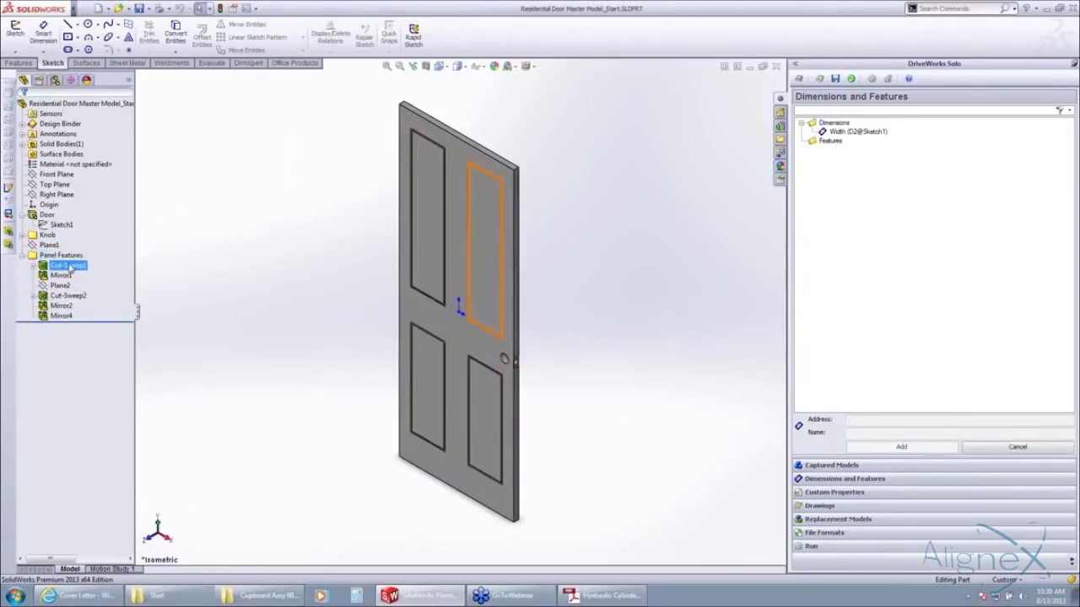
key("z")
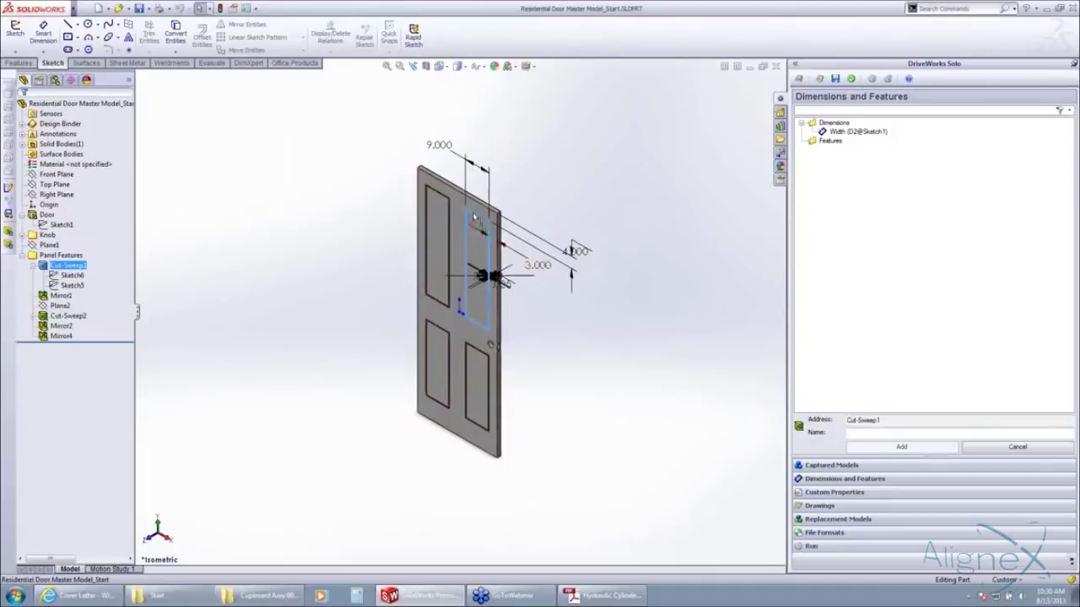
left_click(439, 146)
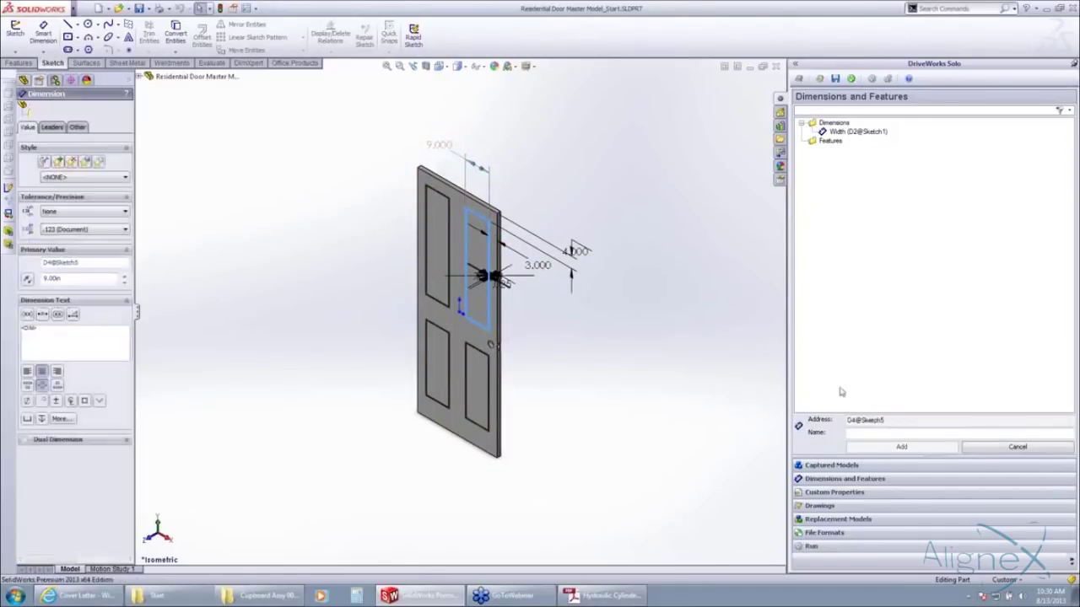
type("Upper F")
type("anel Width")
left_click(864, 438)
left_click(586, 418)
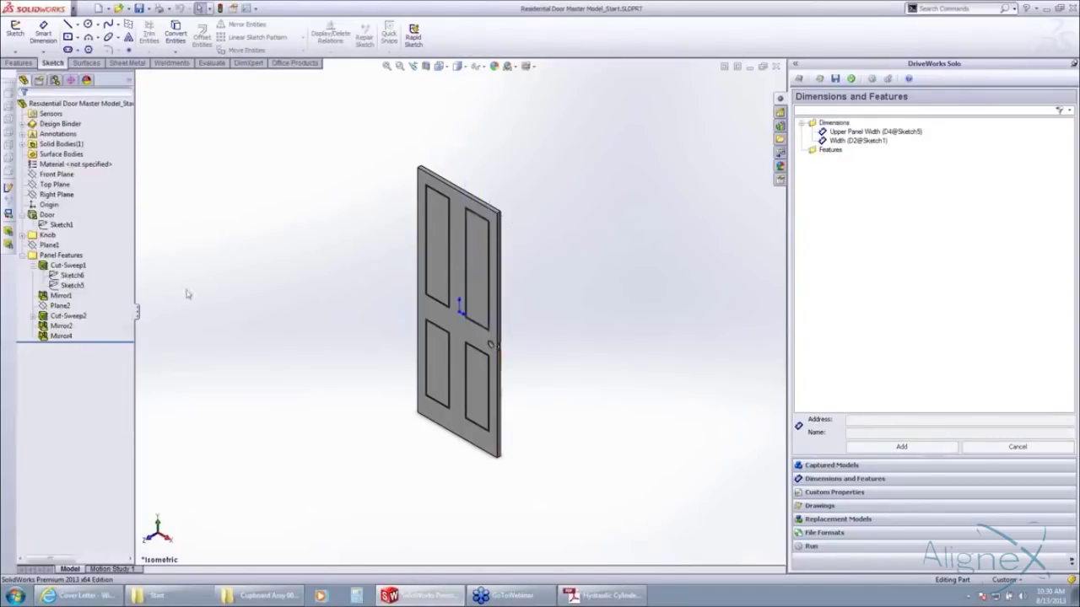
Capture the lower panel's width dimension from Cut-Sweep2 under the name Lower Panel Width and collapse the Panel Features folder.
double_click(486, 384)
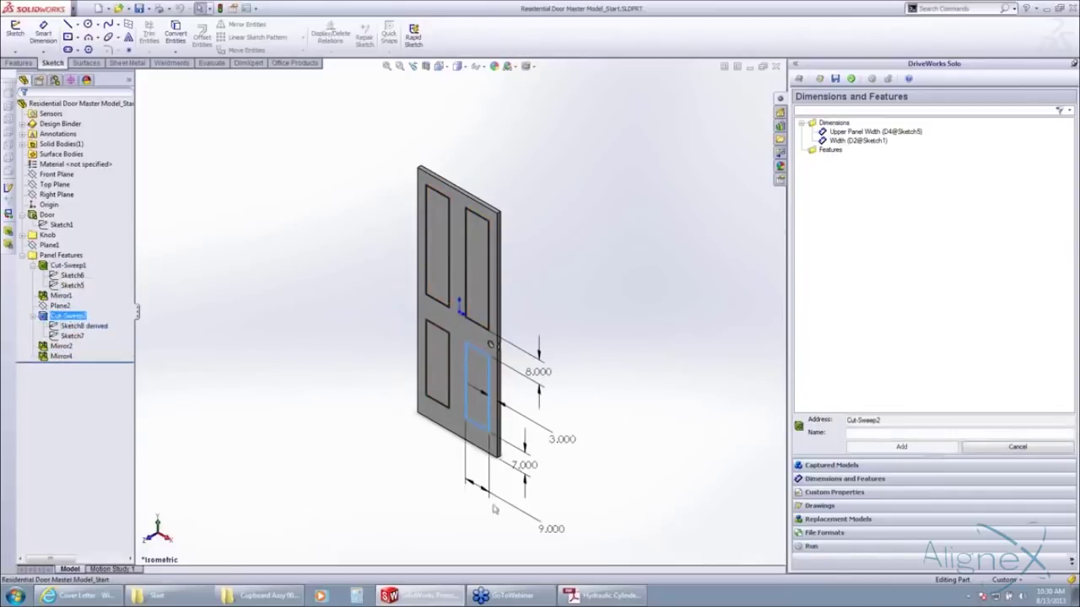
left_click(498, 506)
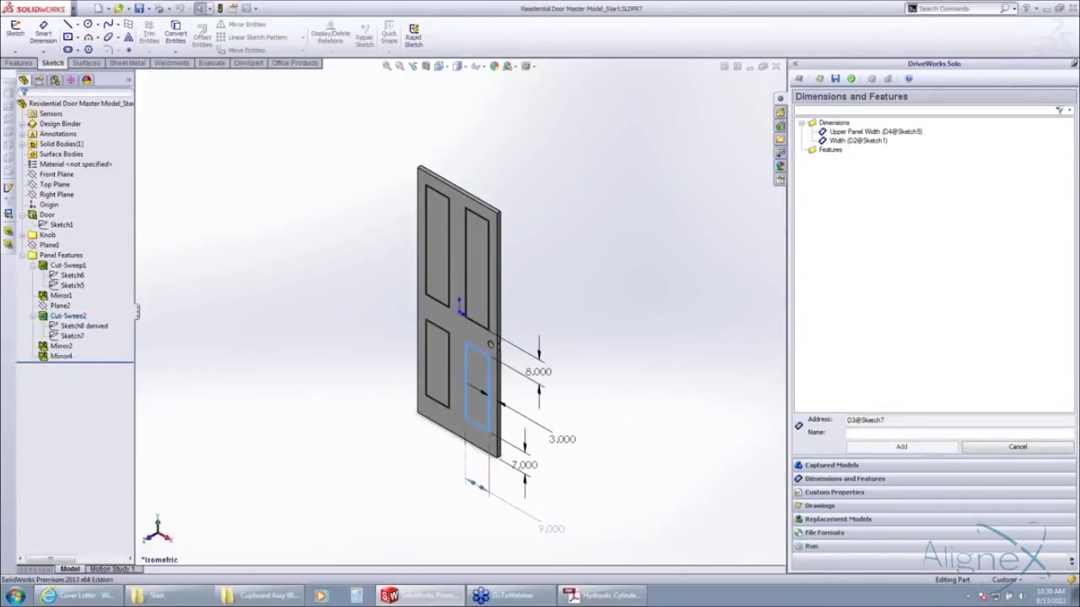
left_click(851, 433)
type("Lower")
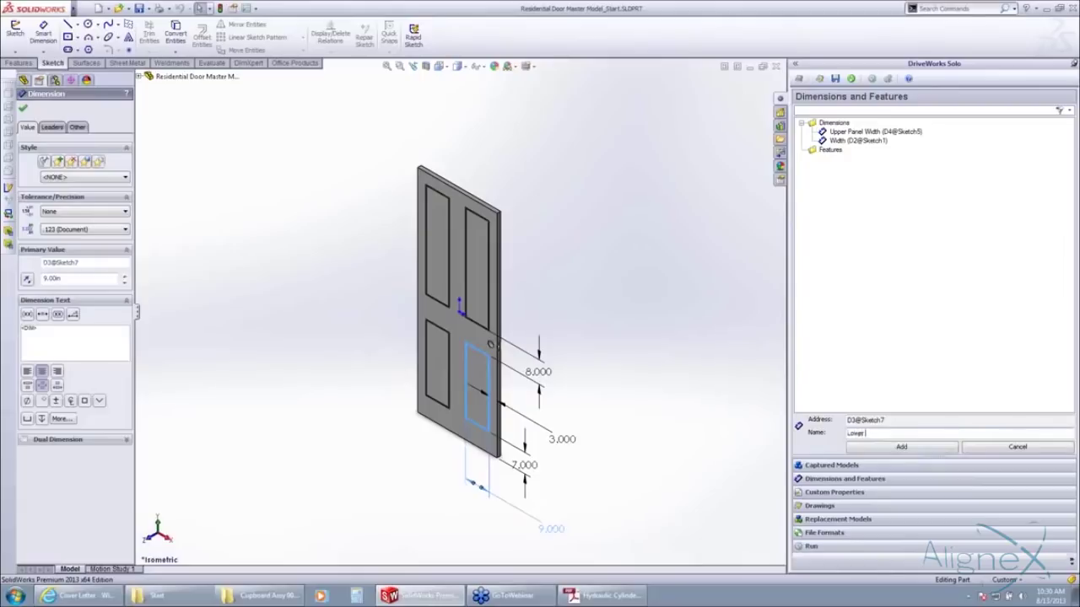
type(" Panel Width")
key("Return")
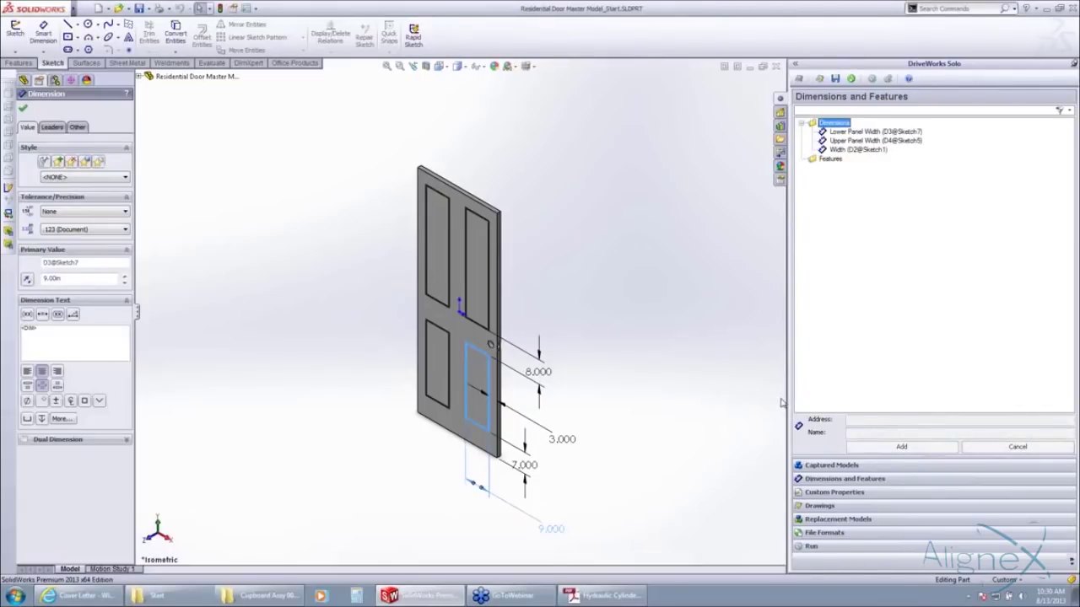
left_click(562, 238)
left_click(42, 256)
left_click(22, 256)
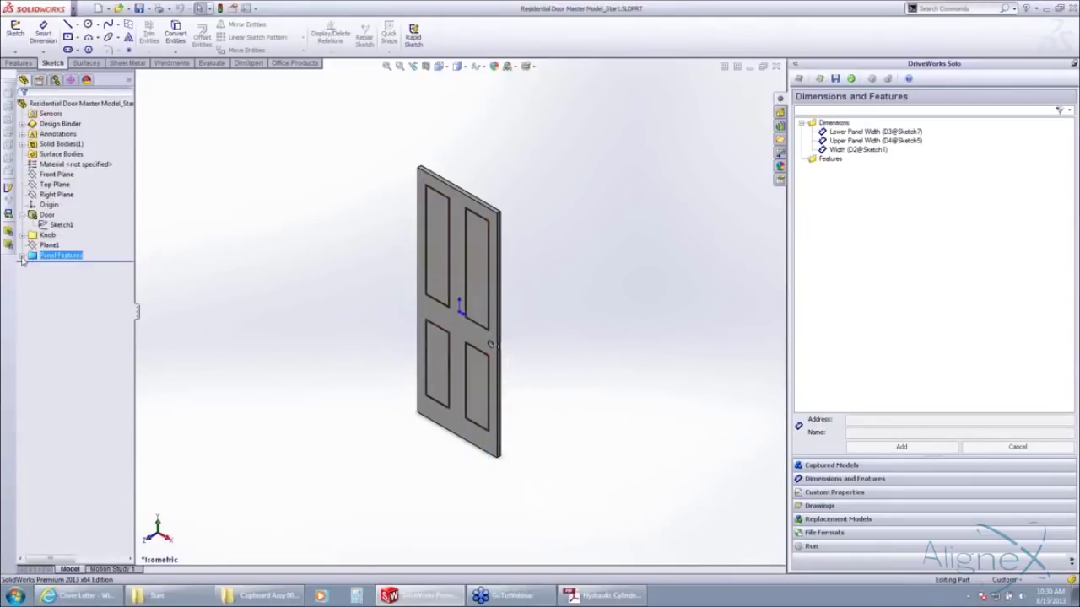
Capture the Knob feature folder under the name Knob and check which cutout features the folder contains.
scroll(491, 289, "down", 3)
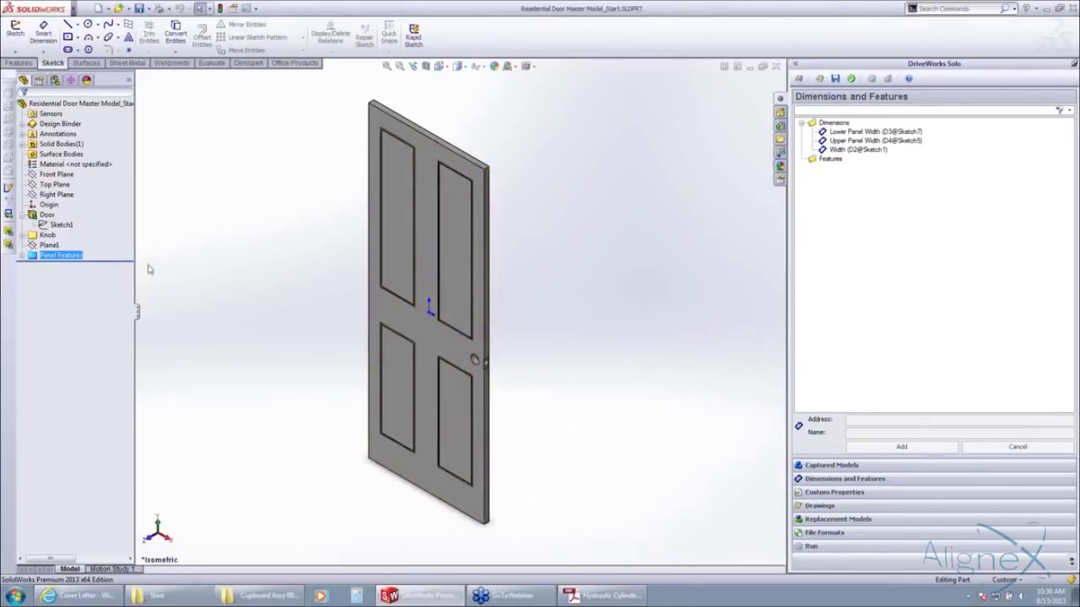
left_click_drag(49, 245, 81, 258)
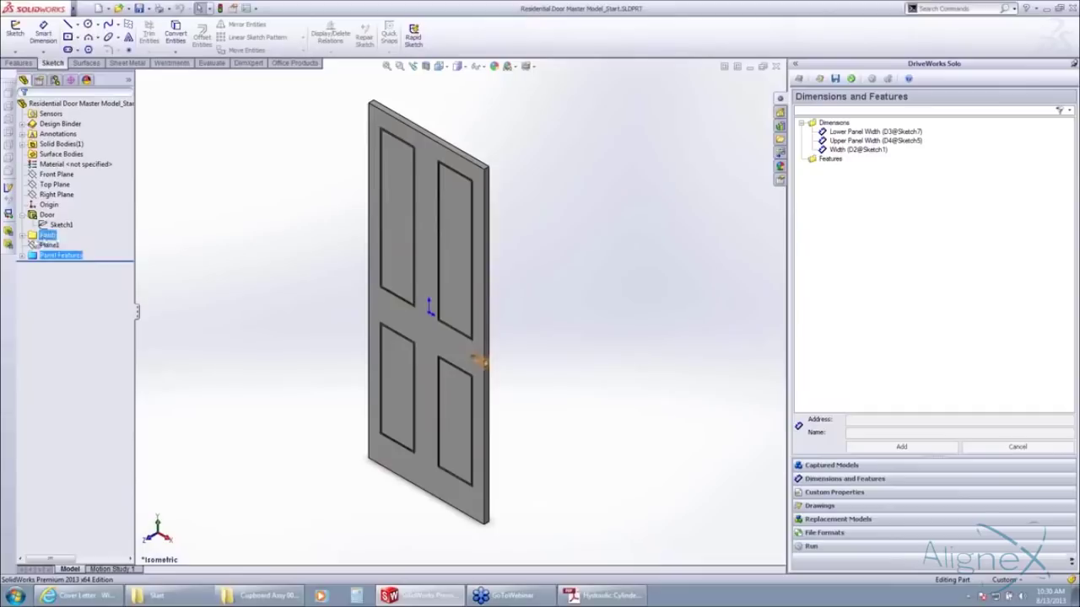
left_click(49, 236)
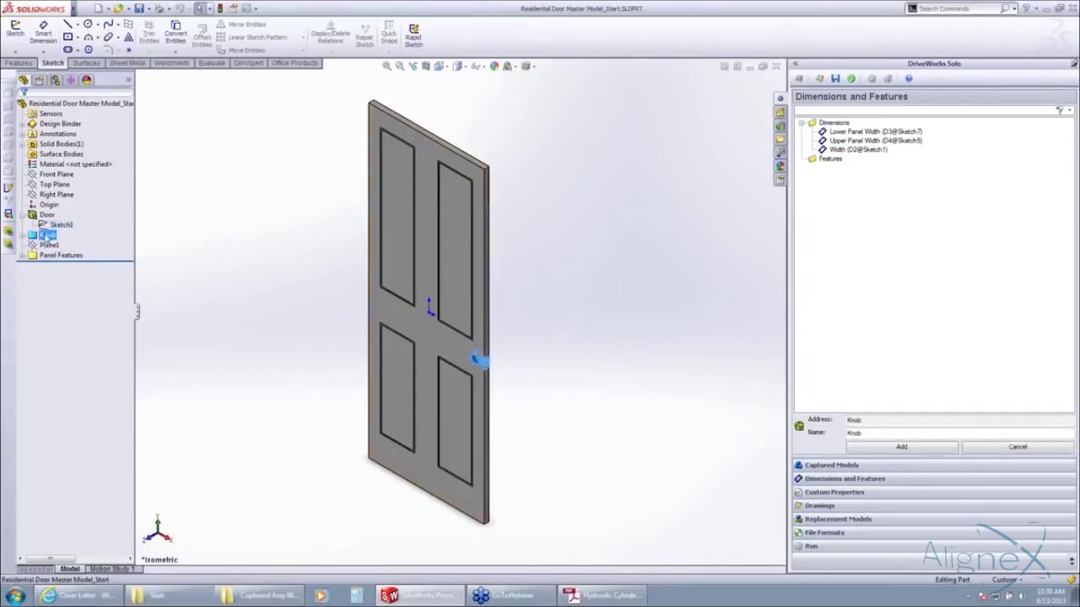
left_click(886, 450)
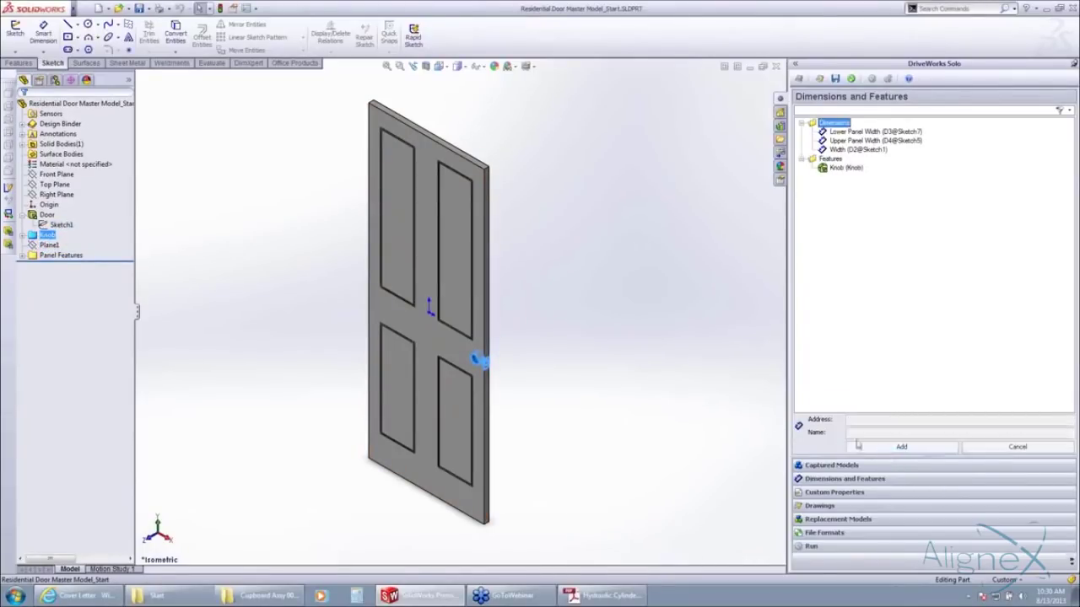
left_click(21, 236)
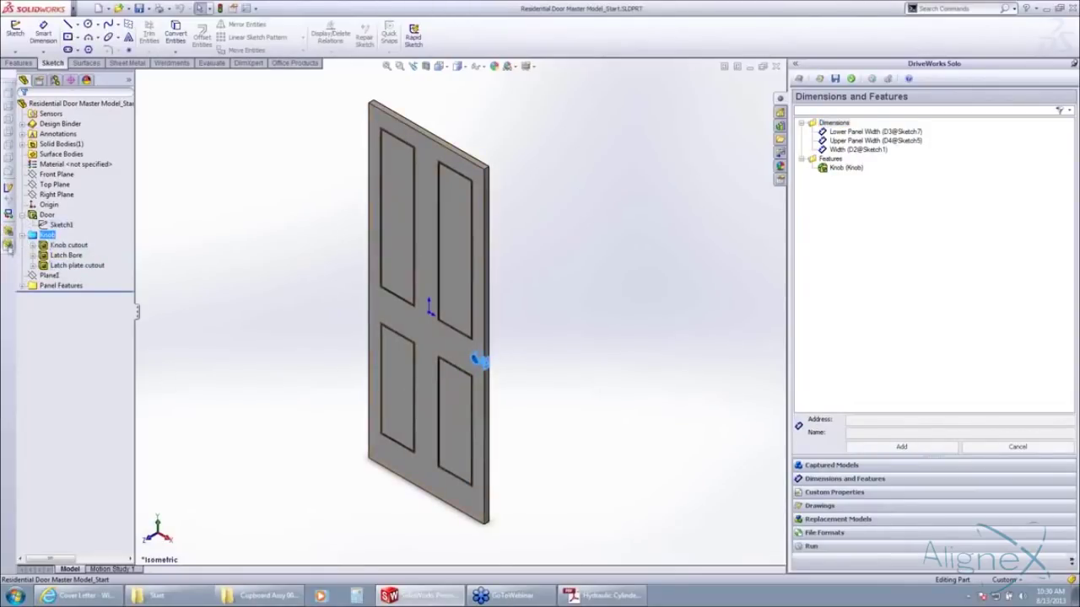
left_click(22, 236)
left_click(265, 268)
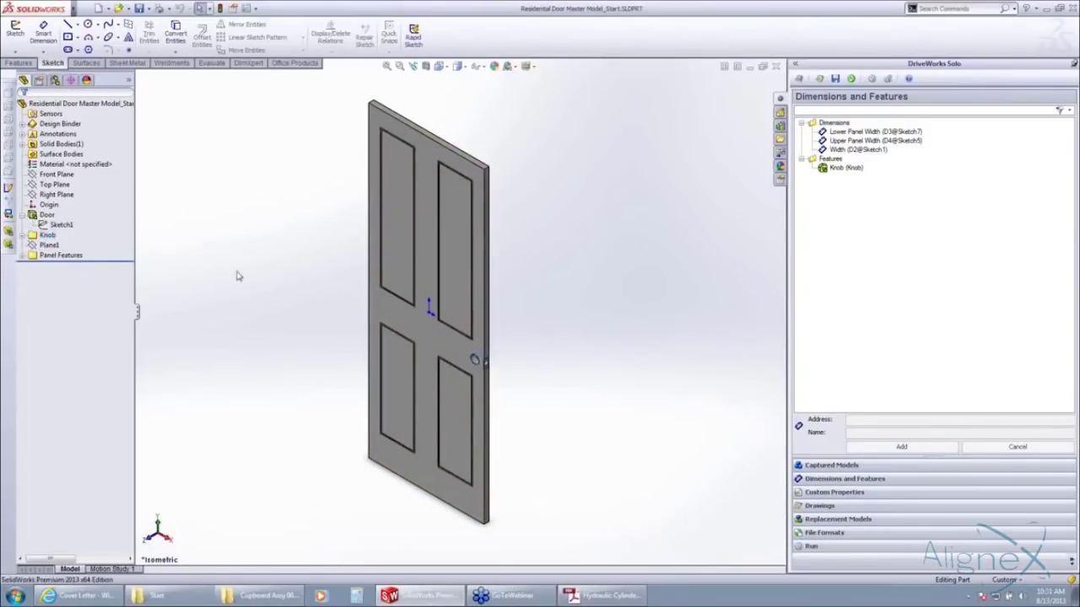
Capture the Panel Features folder as a controlled feature under the name Panel Features.
left_click(42, 255)
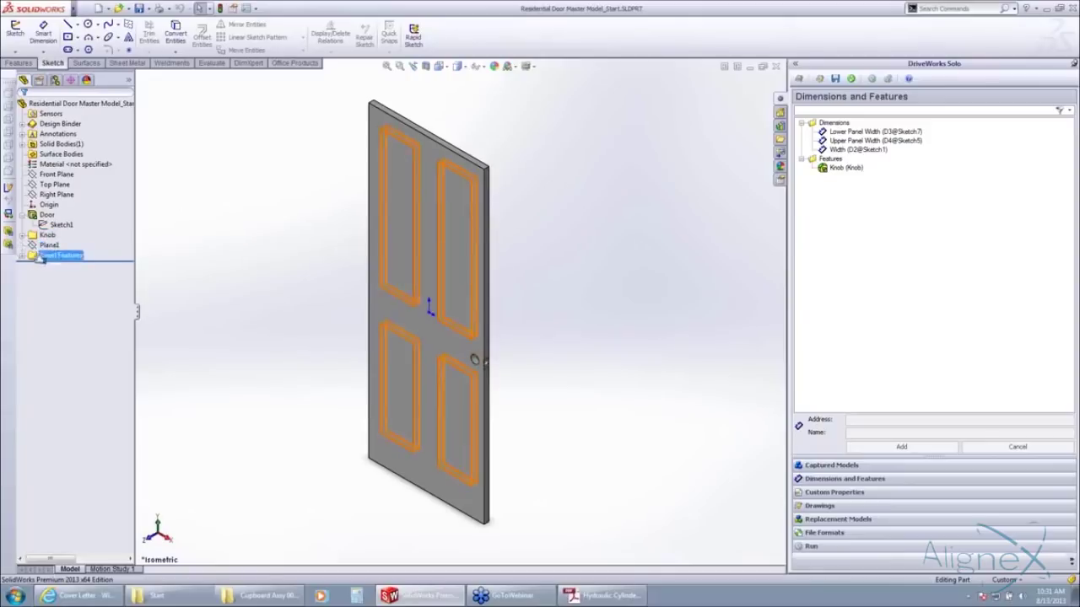
left_click(44, 258)
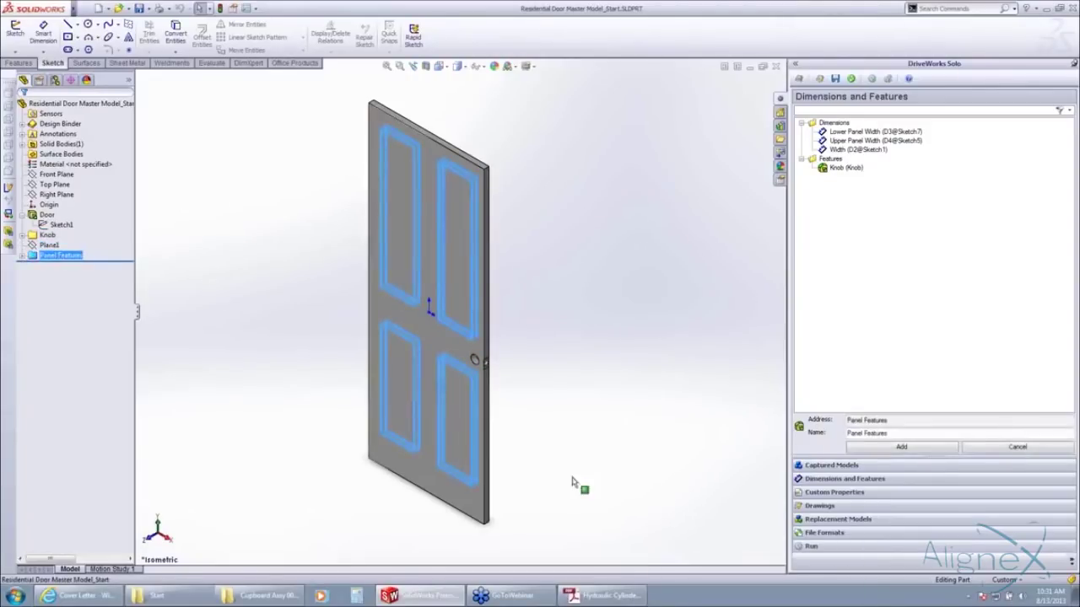
left_click(901, 446)
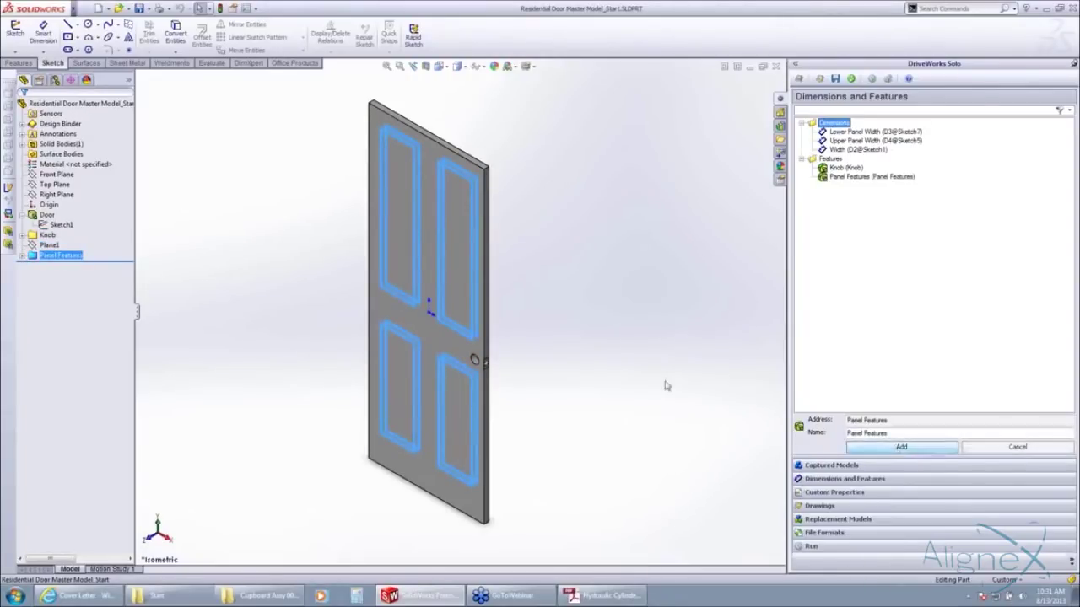
left_click(639, 284)
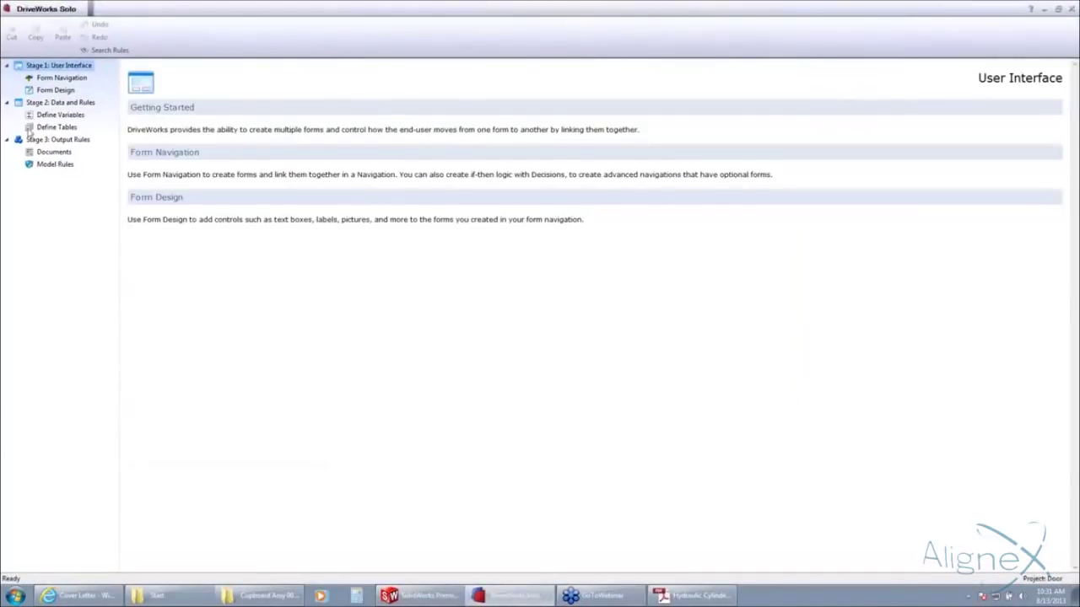
Add a combo box named Width to the Details form in the DriveWorks Solo project's form design.
left_click(49, 91)
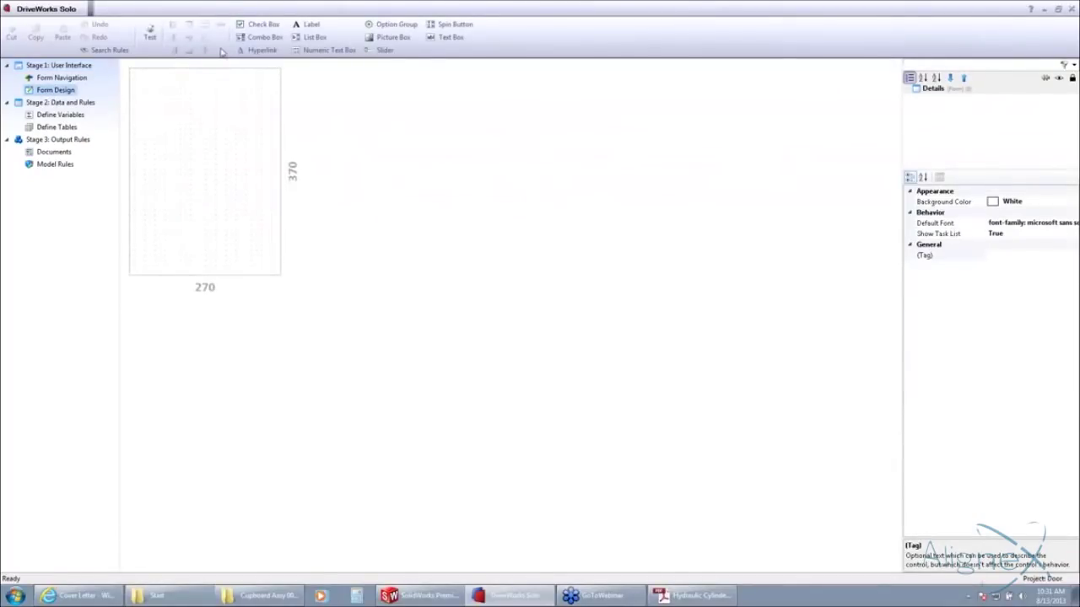
left_click(264, 39)
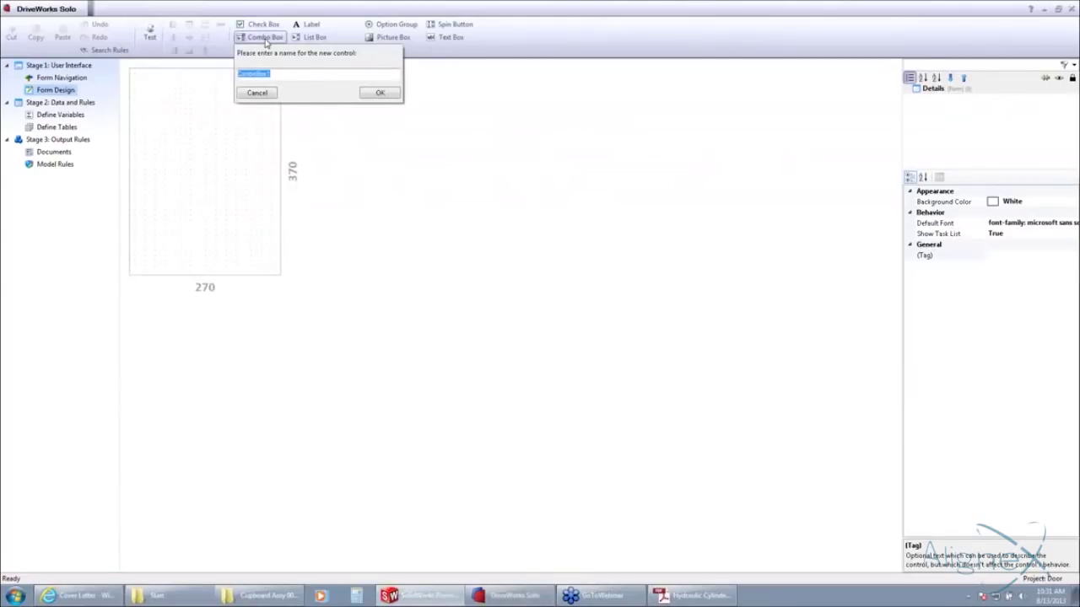
type("Width")
key("Return")
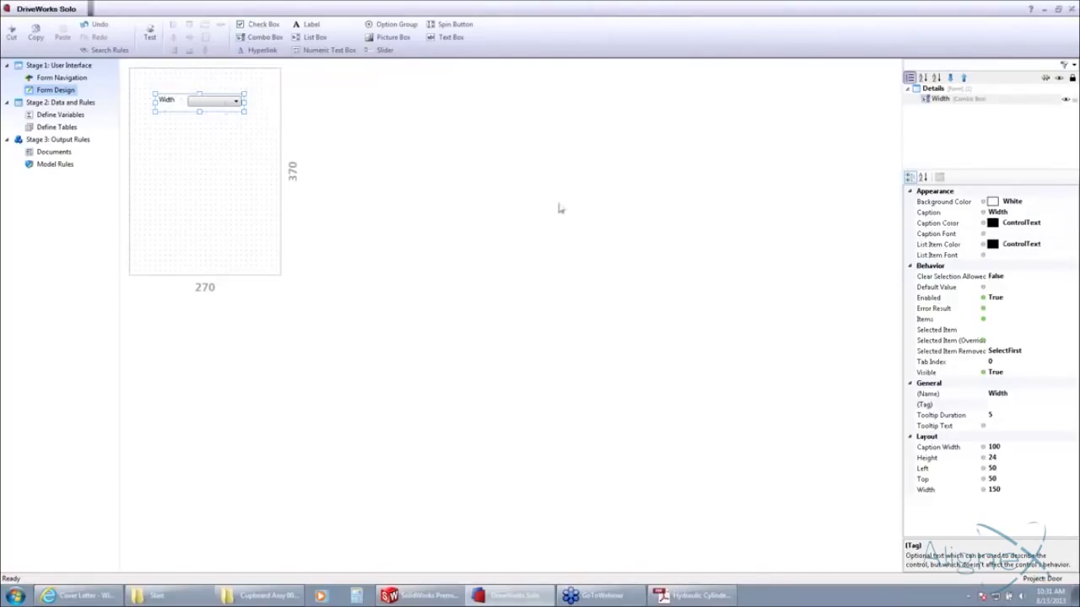
Set the Width combo box's items rule to "30|32|36".
mouse_move(976, 213)
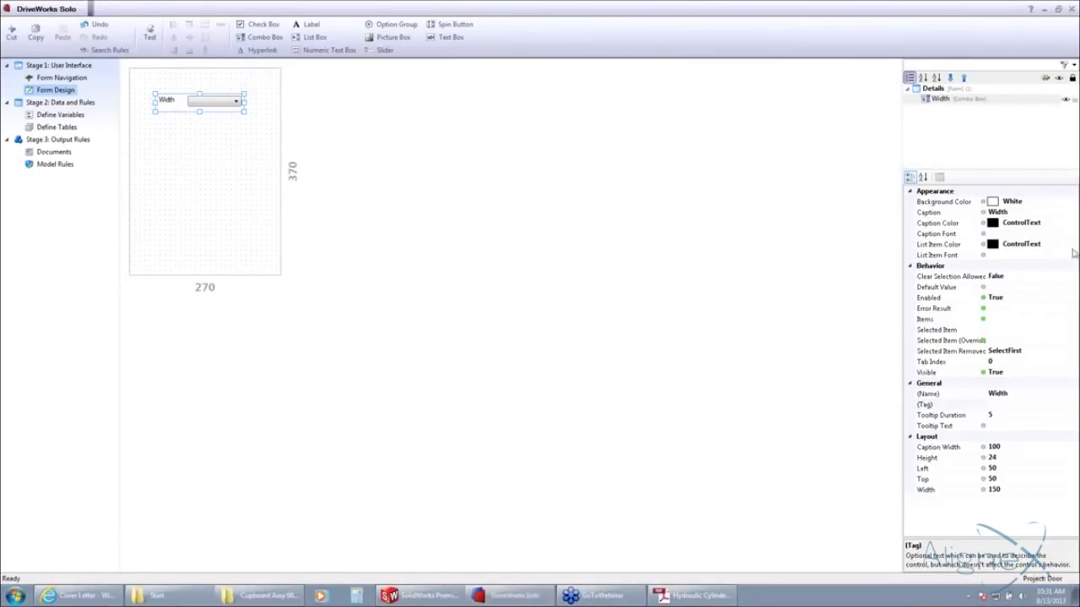
left_click(1028, 318)
left_click(1074, 319)
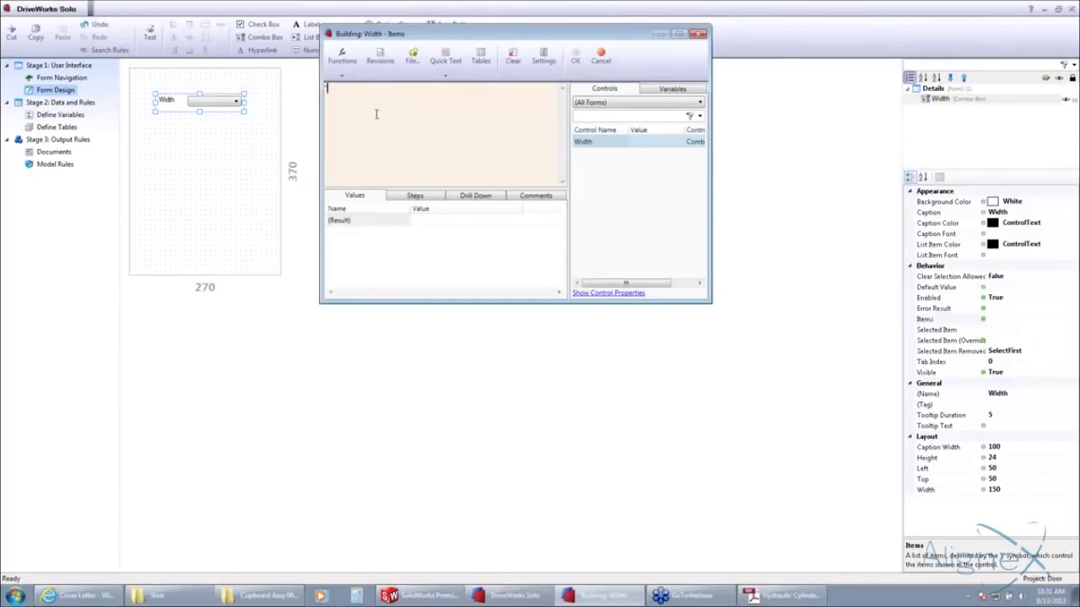
type("\"30")
type("|30")
type("|32|")
type("36\"")
left_click(575, 55)
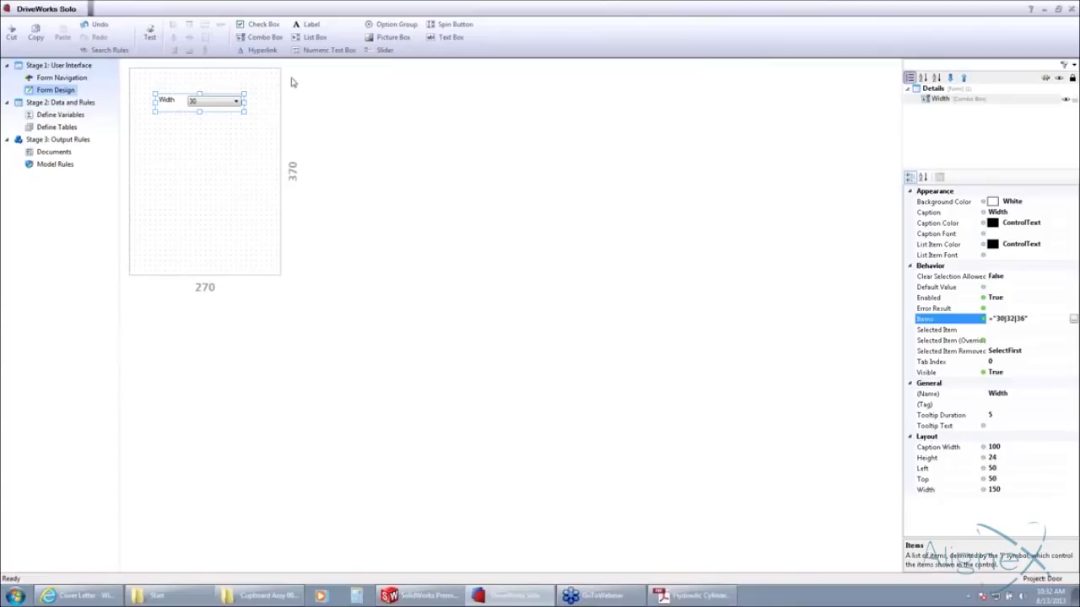
Add a check box named Knob to the form and set its caption to "Knob Desired?".
left_click(258, 24)
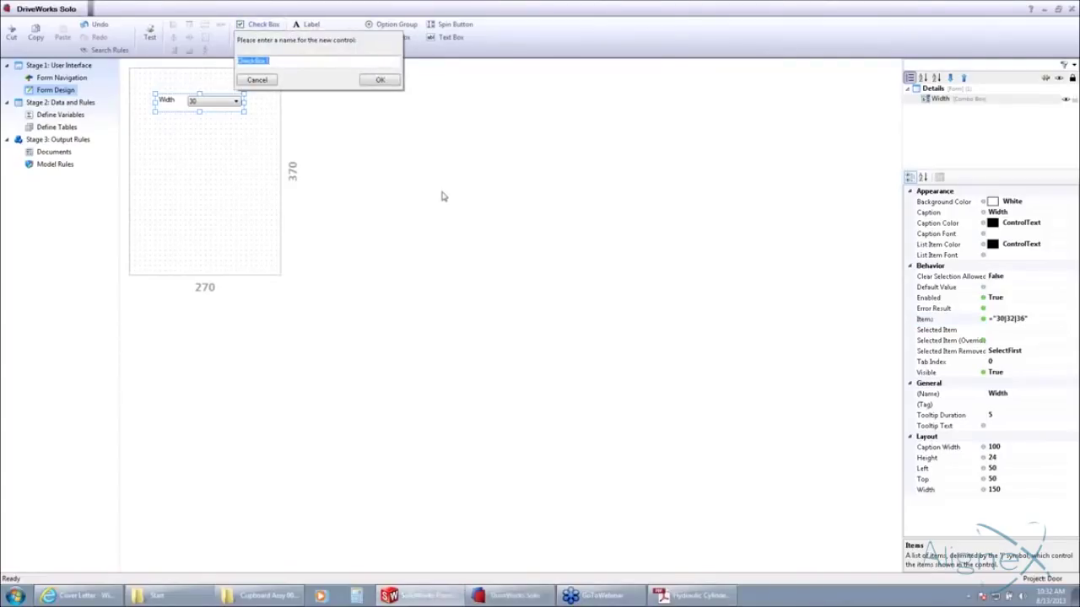
type("Knob")
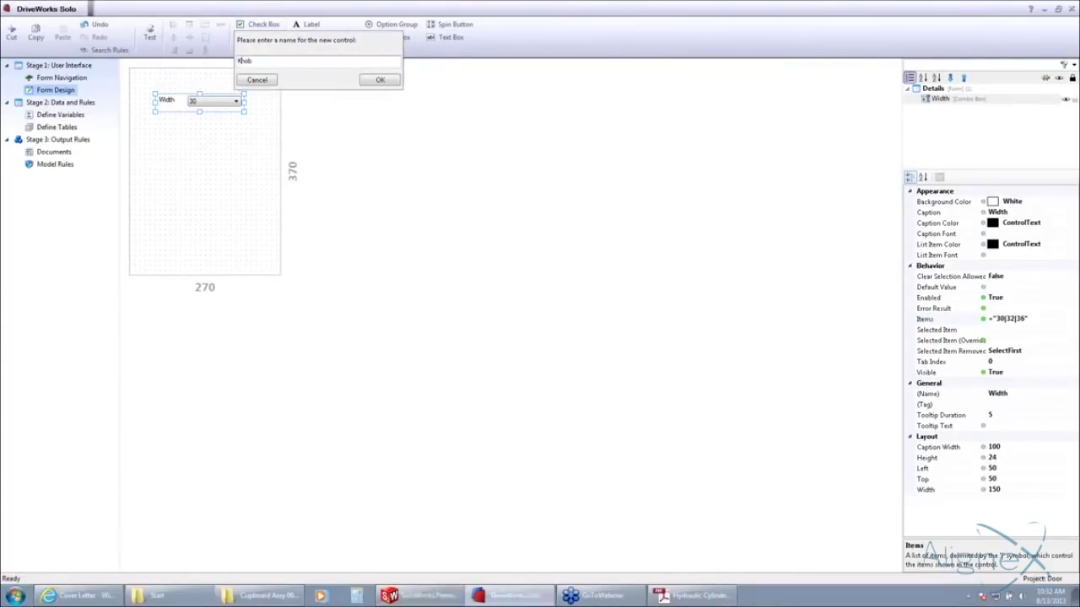
key("Return")
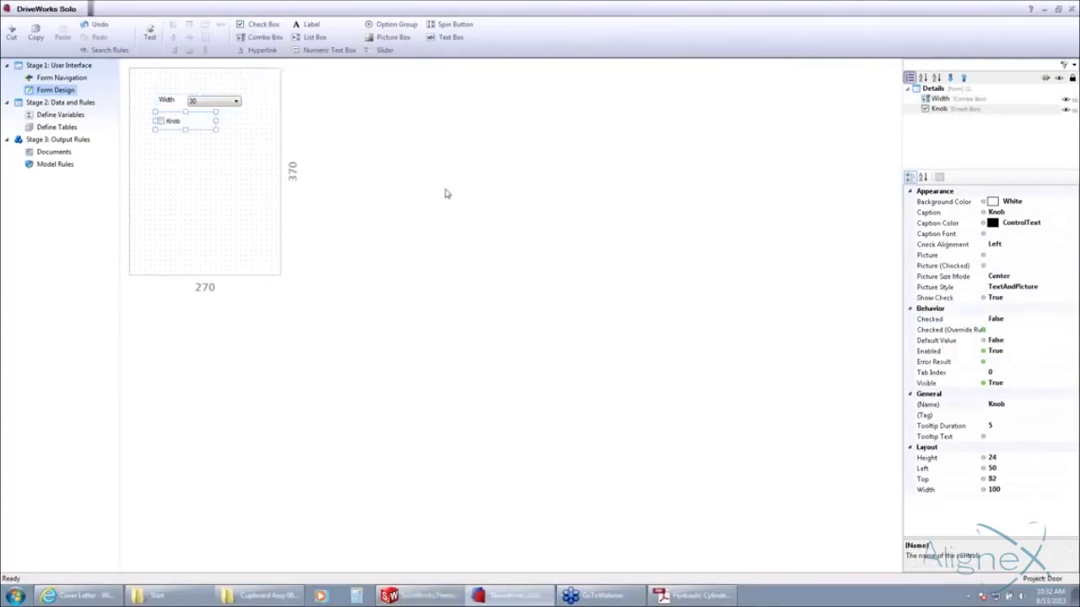
left_click(1009, 213)
type("Desire")
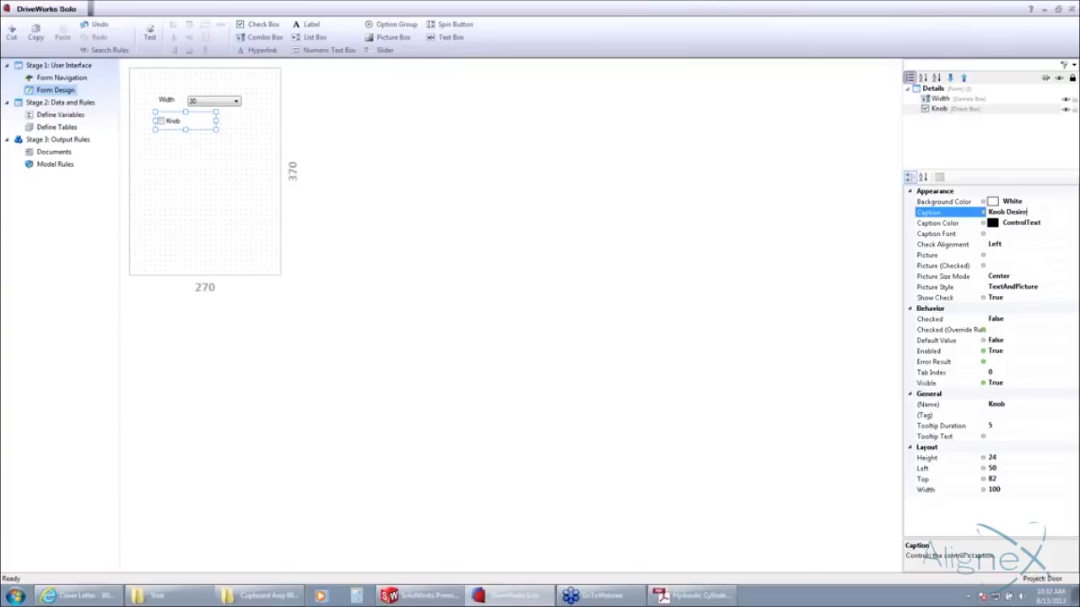
type("d?")
left_click(212, 185)
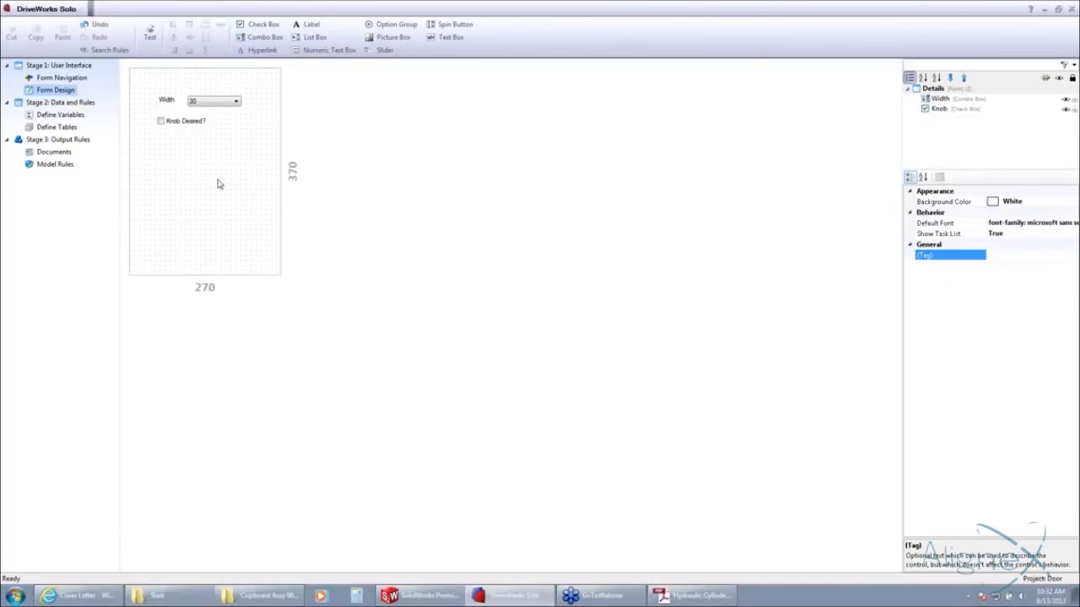
Add an option group named DoorStyle to the form.
left_click(388, 24)
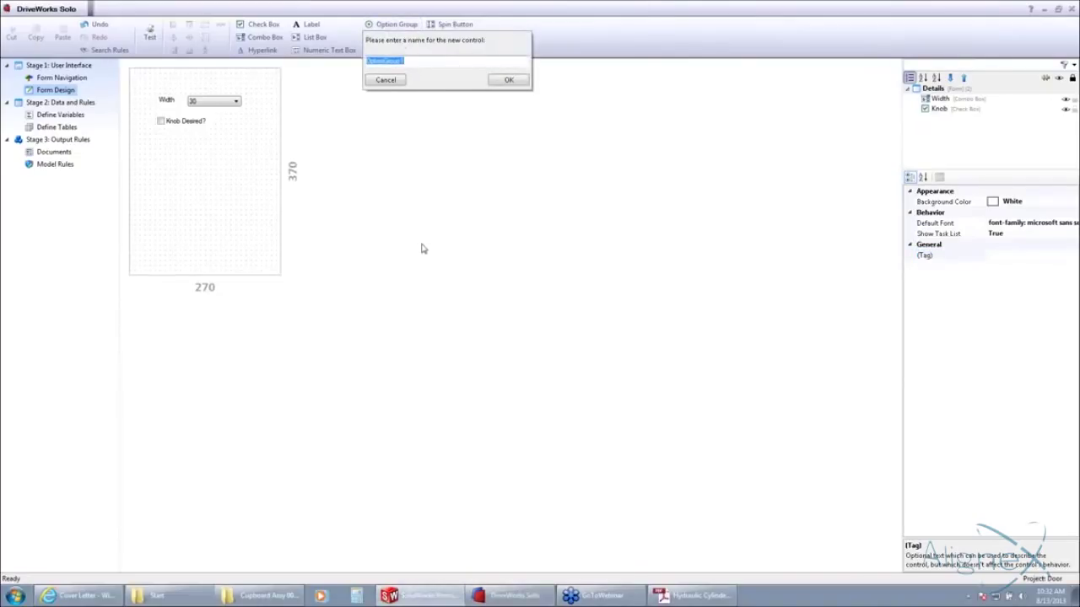
type("DoorStyle")
key("Return")
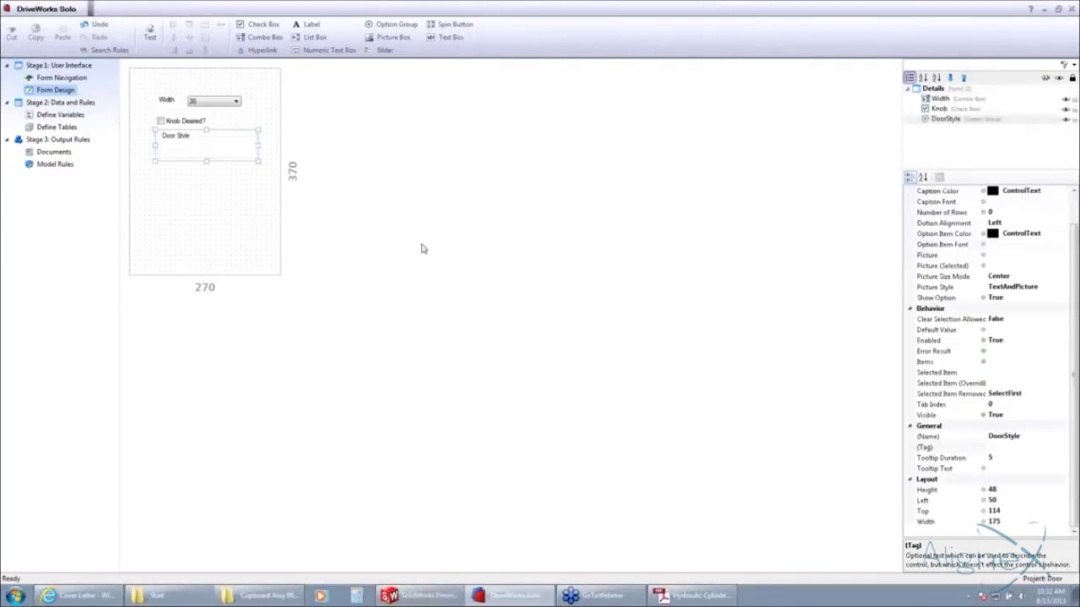
Set the DoorStyle option group's items rule to "Flat Door|Panel Door" and enlarge the group to a height of about 75.
left_click(1026, 361)
left_click(1065, 361)
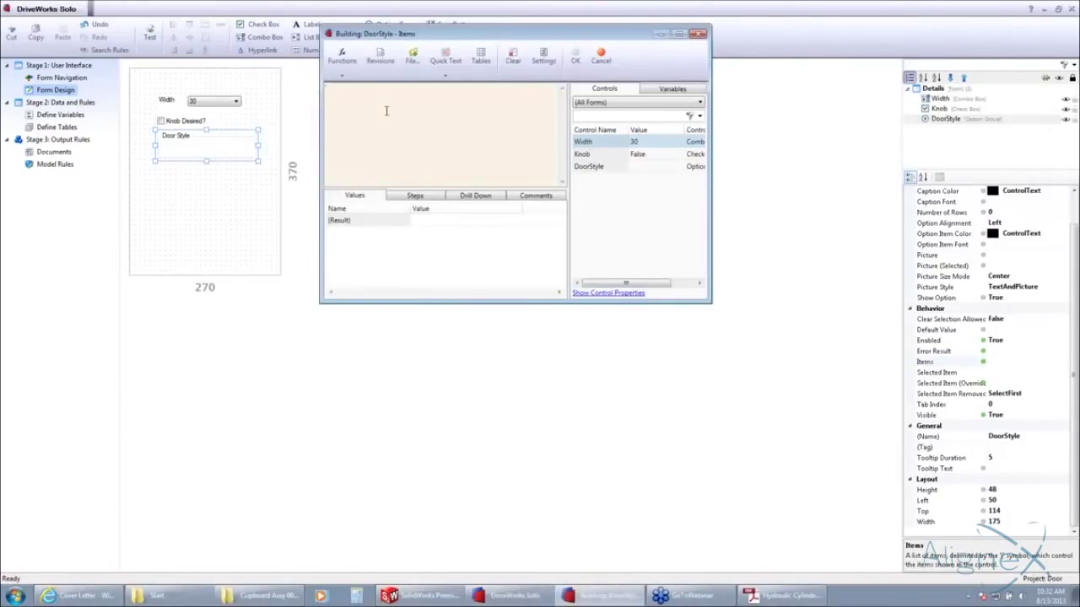
type("\"Han")
type(" Door")
type("\"")
type("Panel D")
type("oor\"")
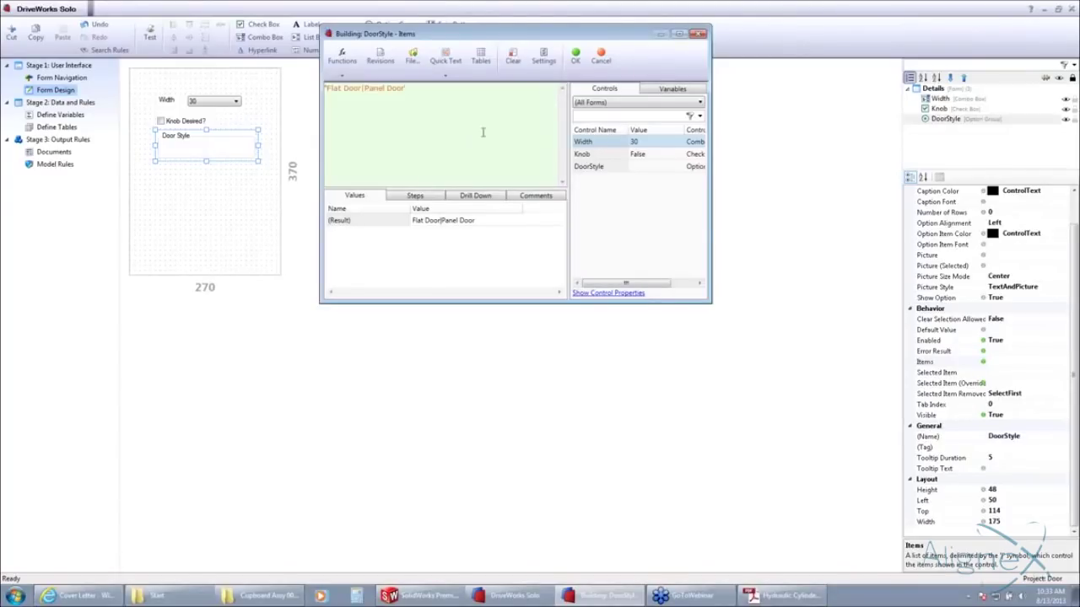
left_click(577, 58)
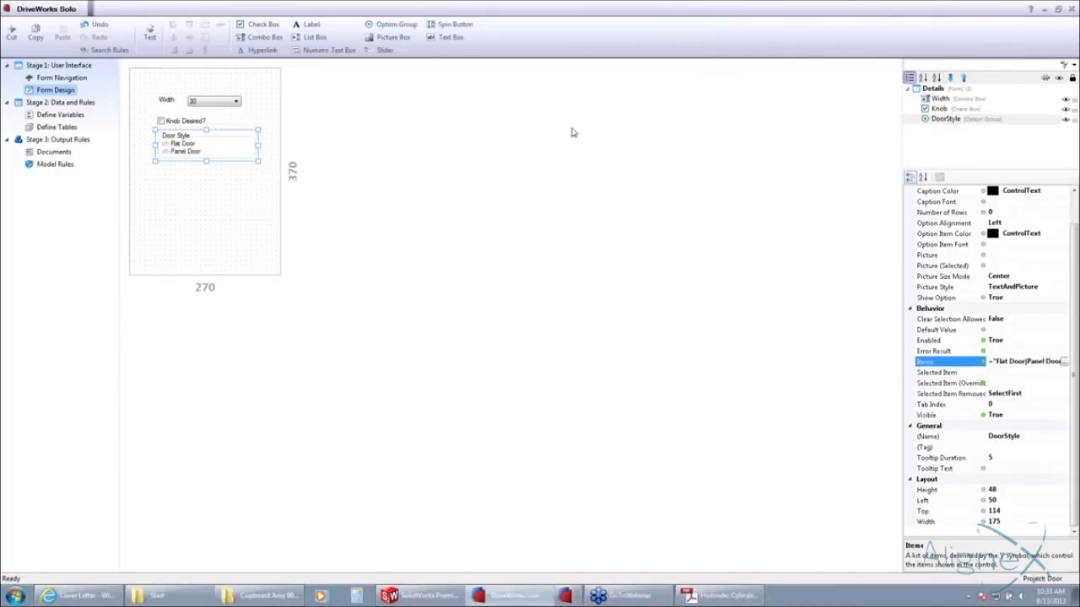
left_click(204, 161)
left_click_drag(204, 160, 205, 176)
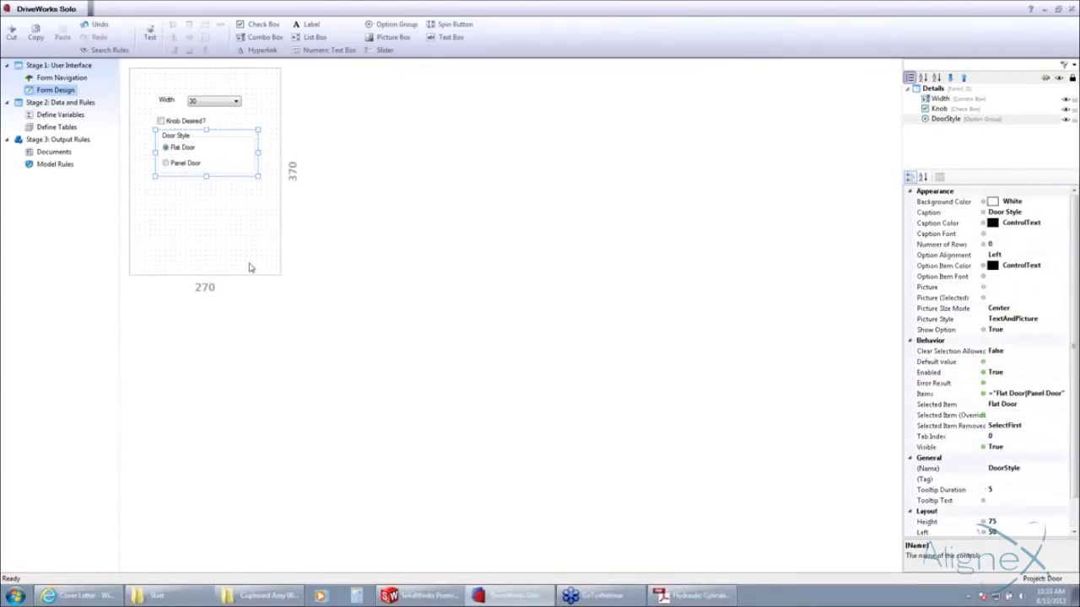
Define a new project variable named KnobSelection.
left_click(61, 116)
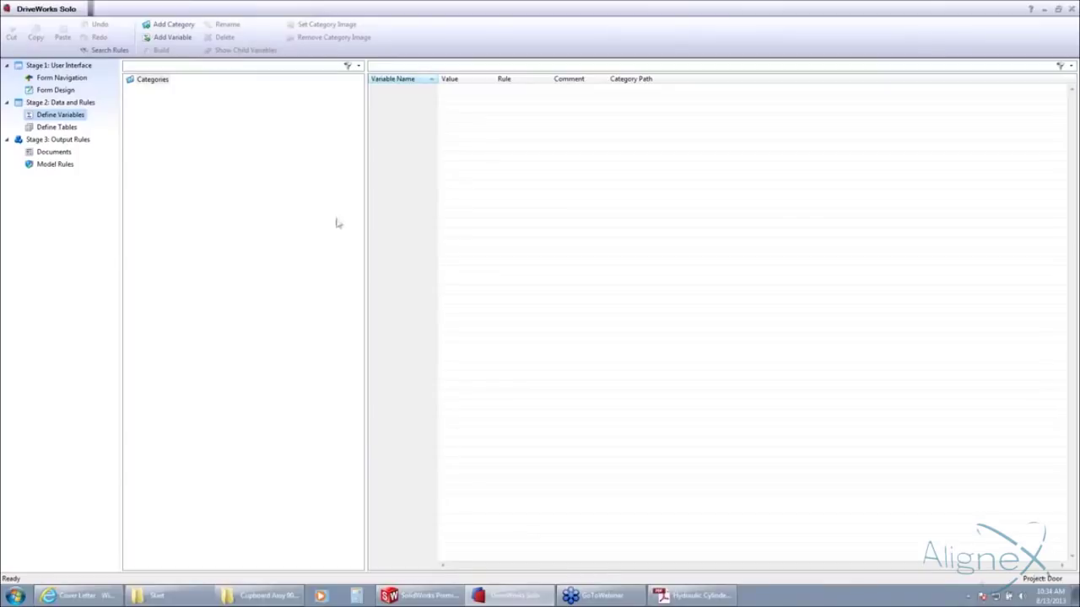
left_click(167, 39)
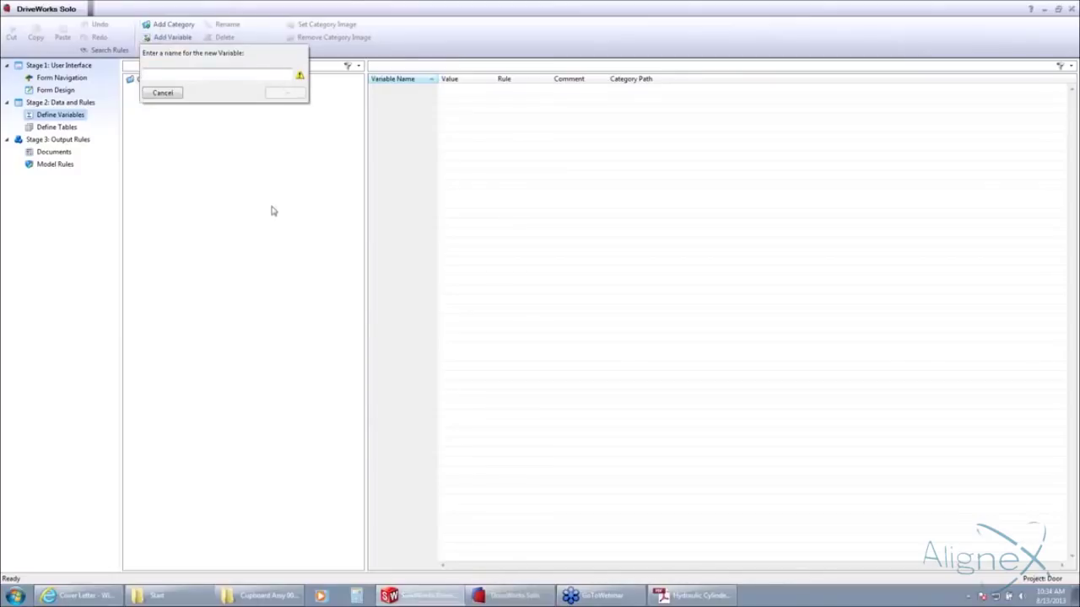
type("KnobSelection")
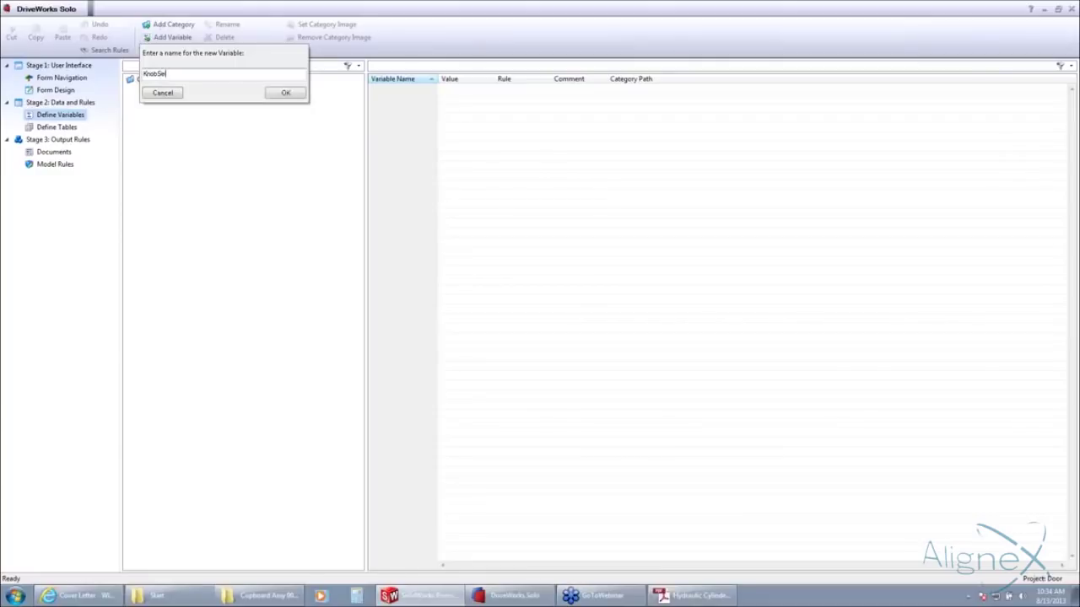
key("Return")
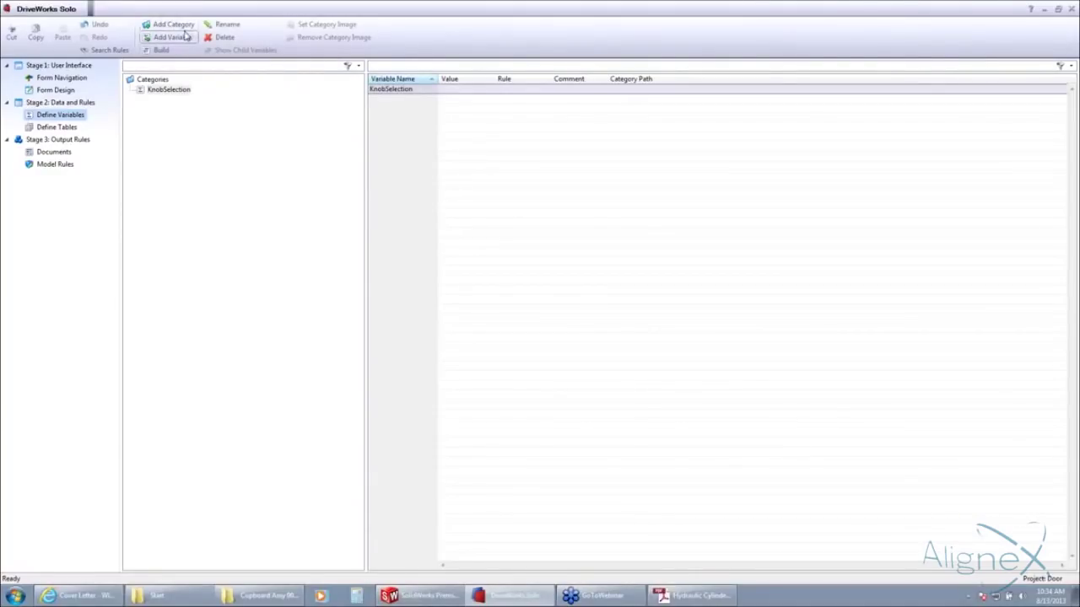
Build the KnobSelection rule as IF(KnobReturn=TRUE,"Knob","No Knob").
left_click(160, 51)
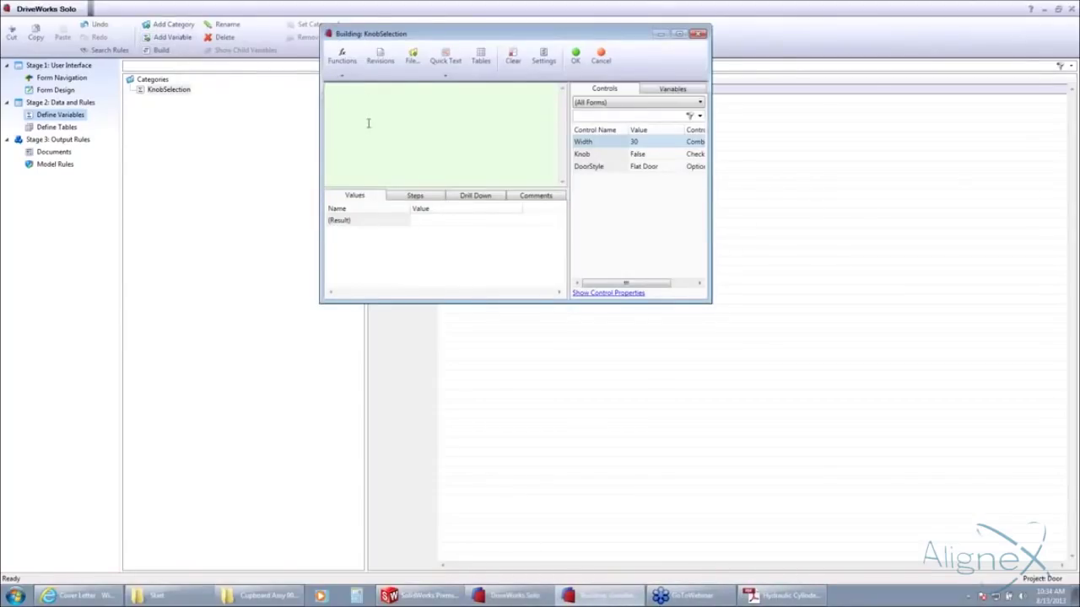
type("IF(")
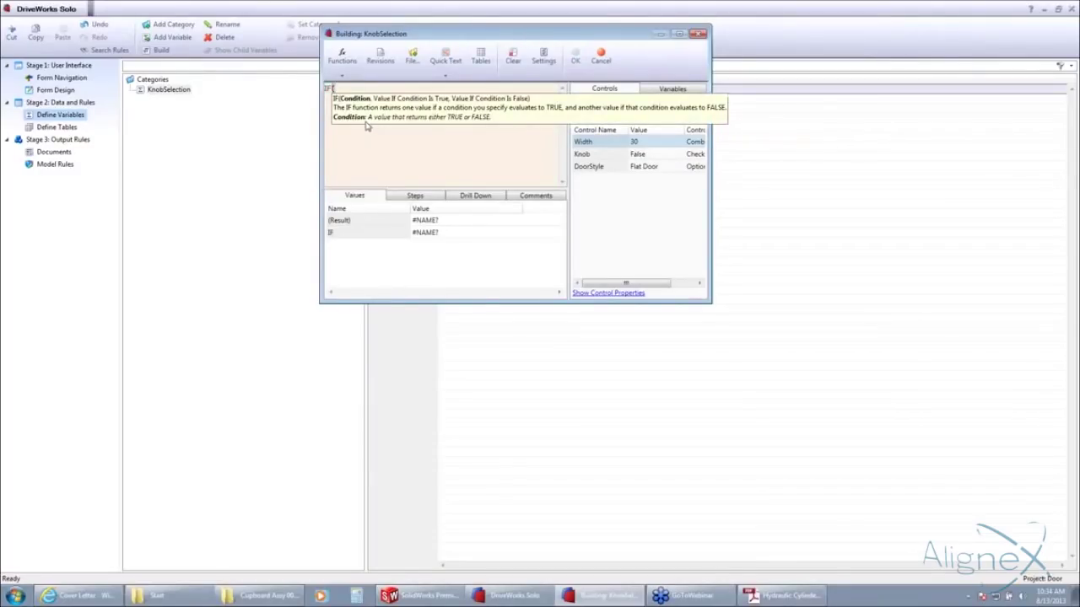
double_click(590, 156)
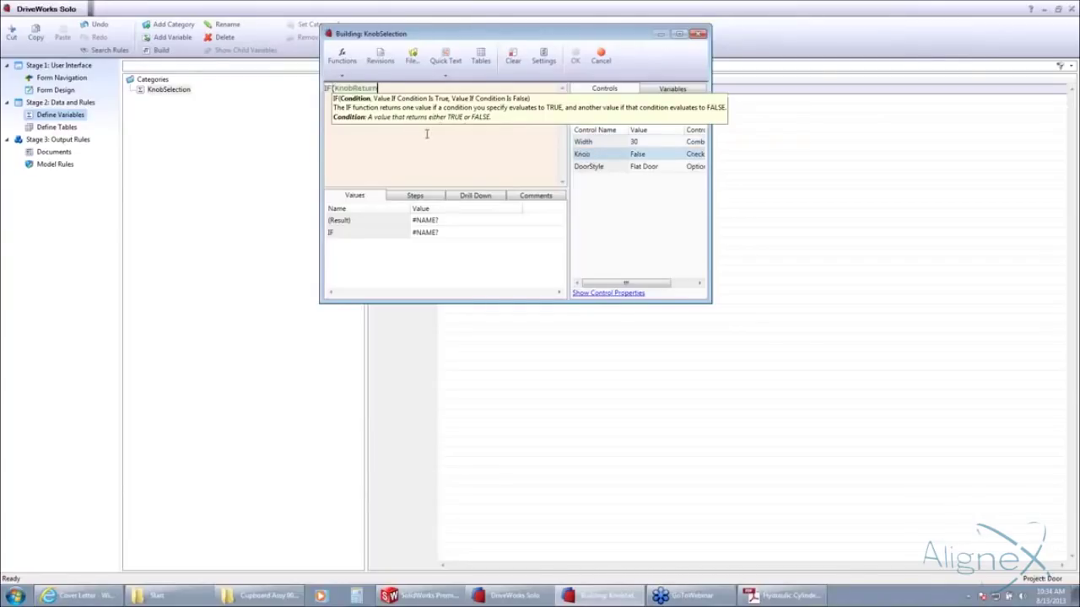
type("tru")
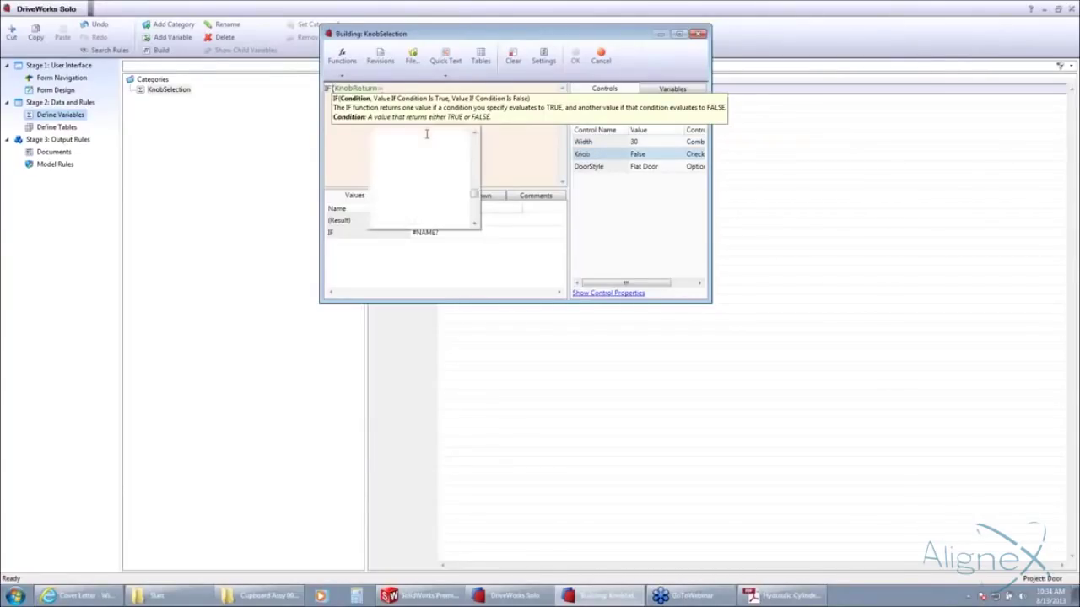
type("e")
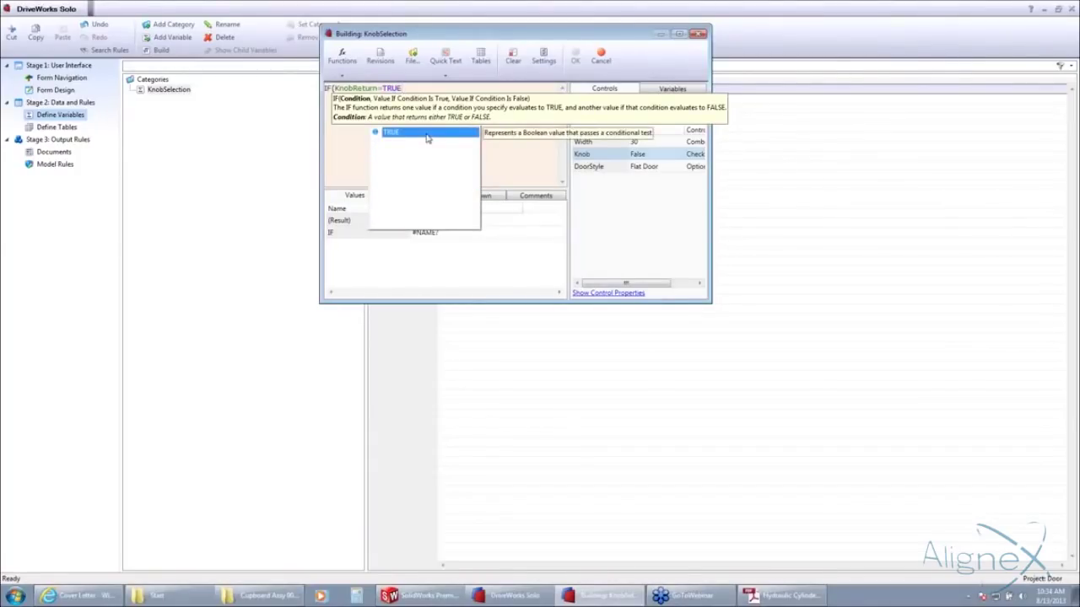
type(",\"Kno")
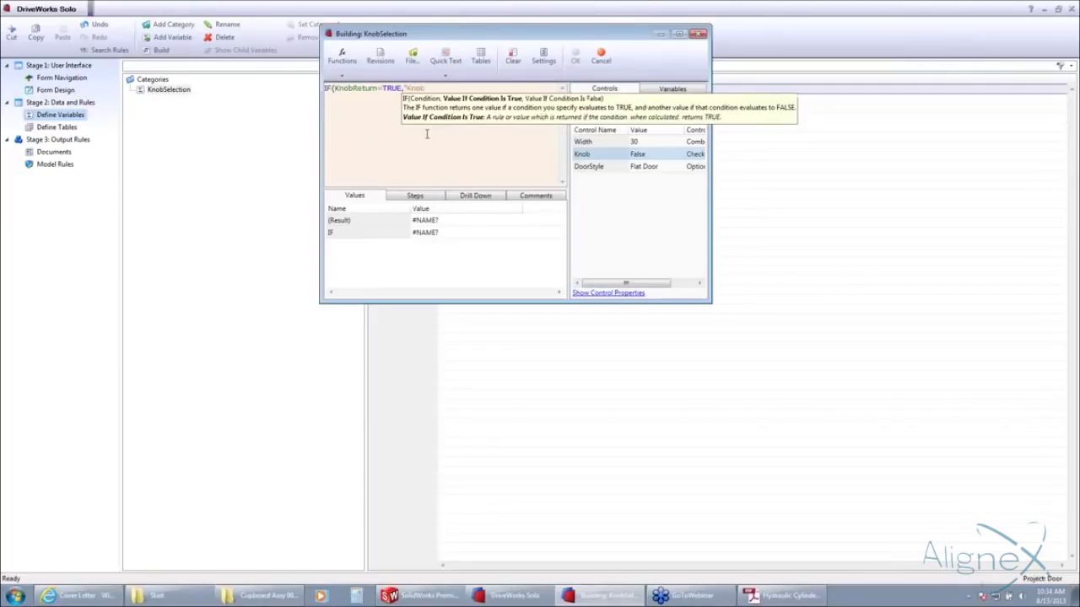
type("b\",")
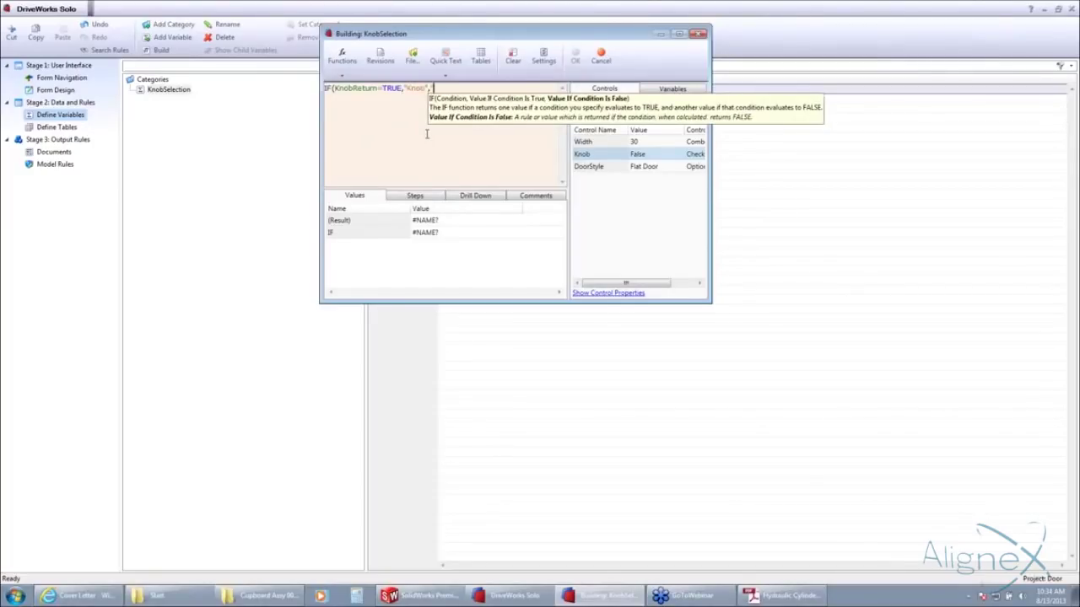
type("\"No Knob\")")
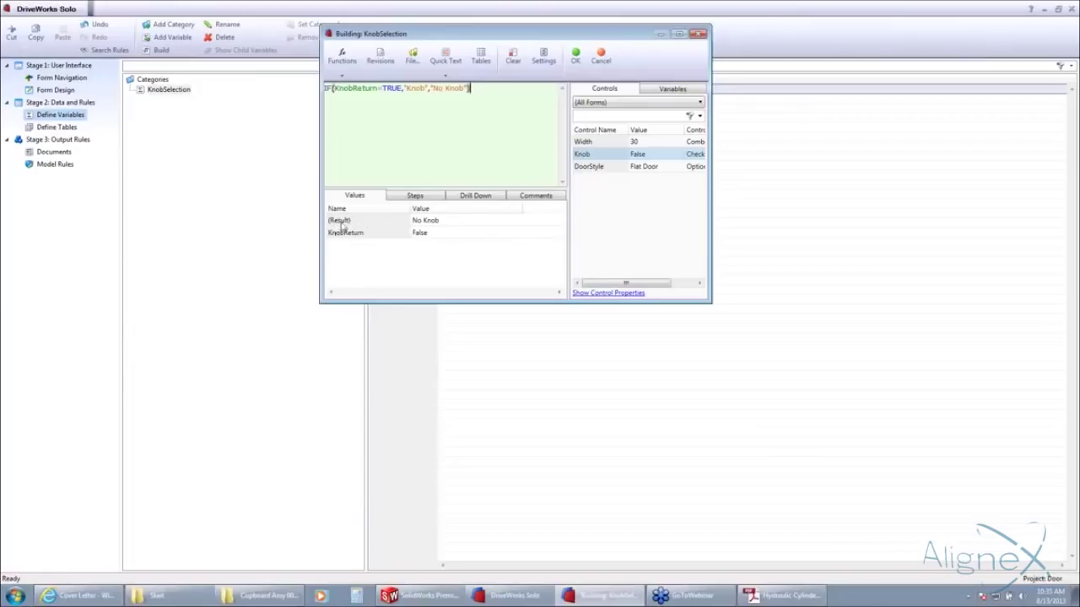
Review the KnobSelection rule's evaluation steps, drill-down and values, and accept the rule.
left_click(416, 197)
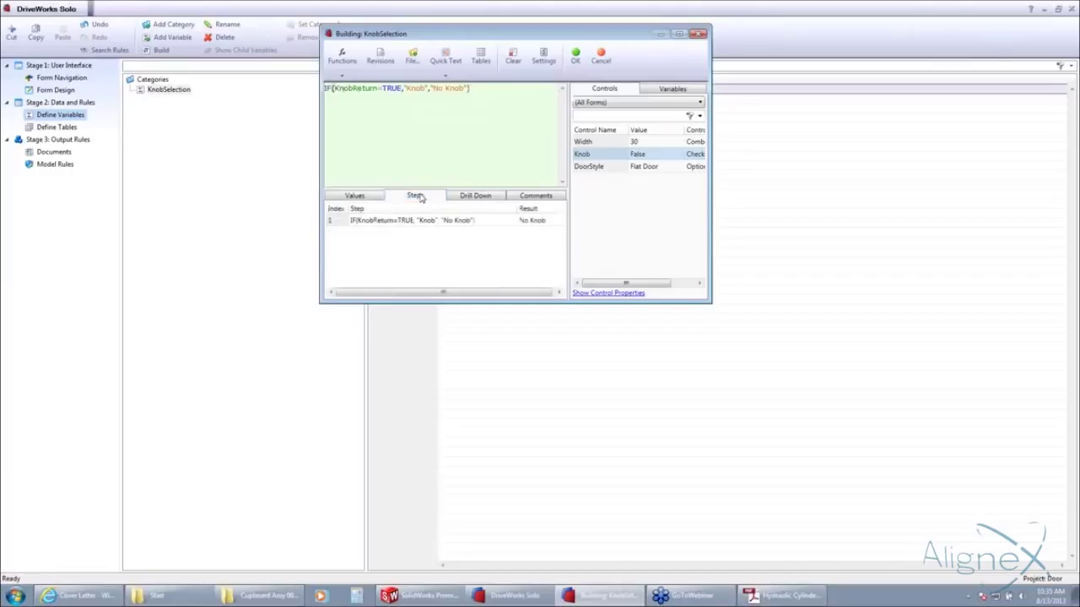
left_click(465, 198)
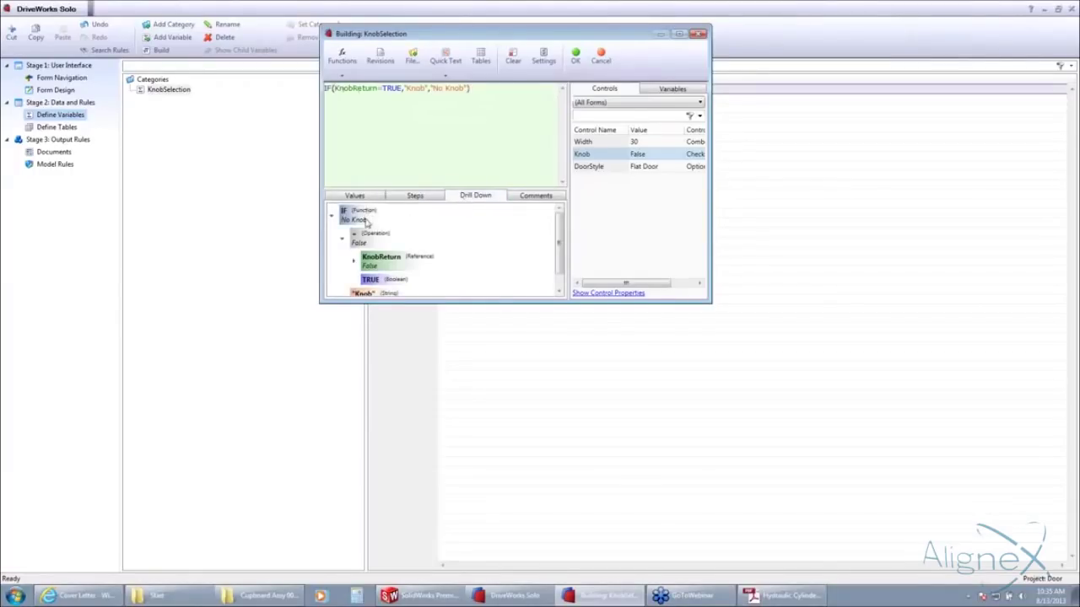
left_click_drag(559, 239, 560, 258)
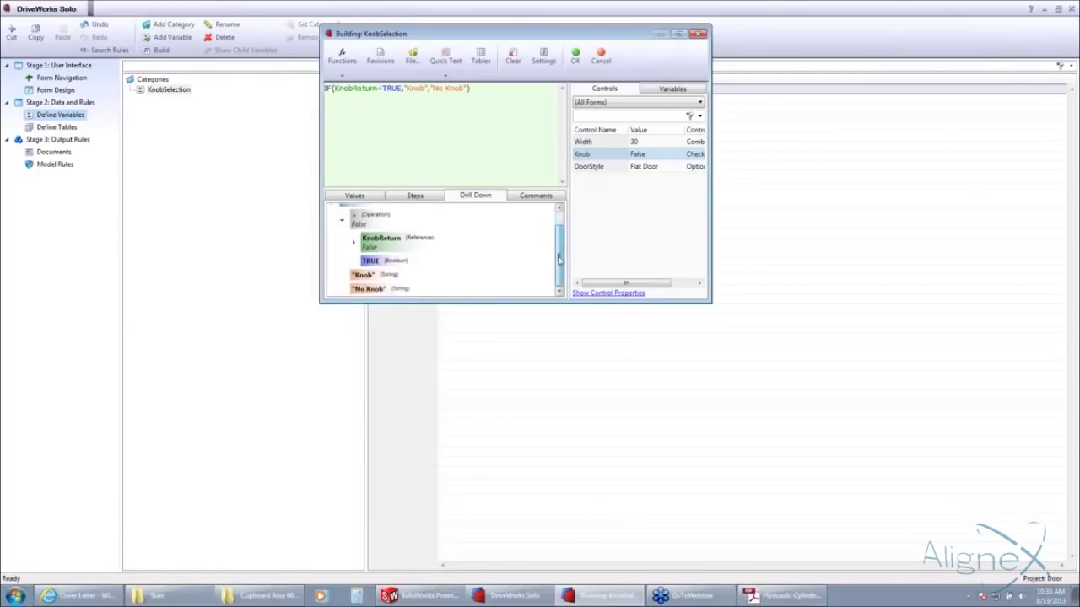
left_click(358, 199)
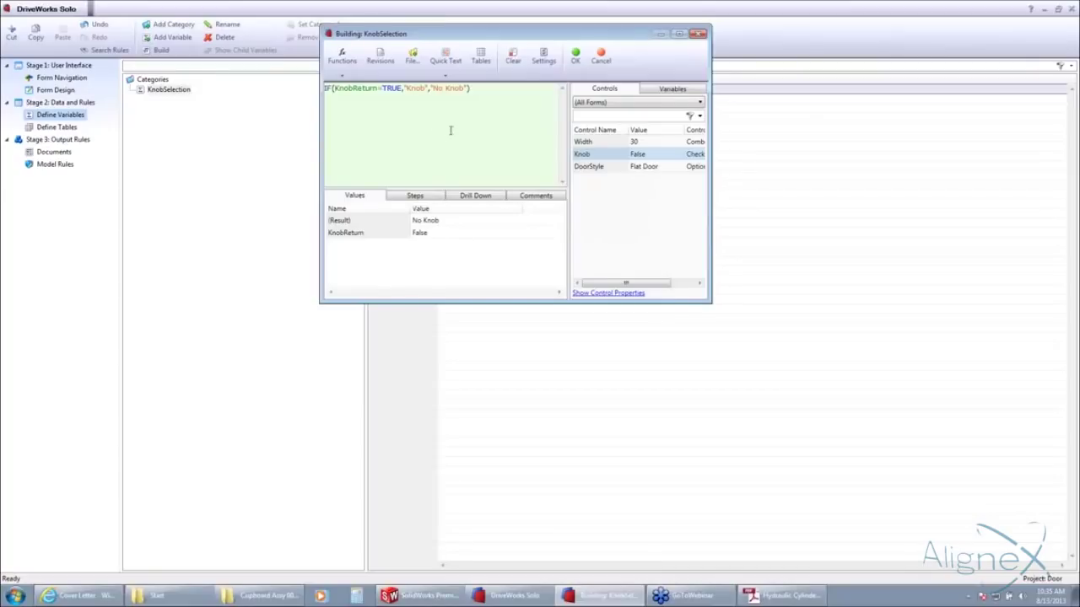
left_click(575, 56)
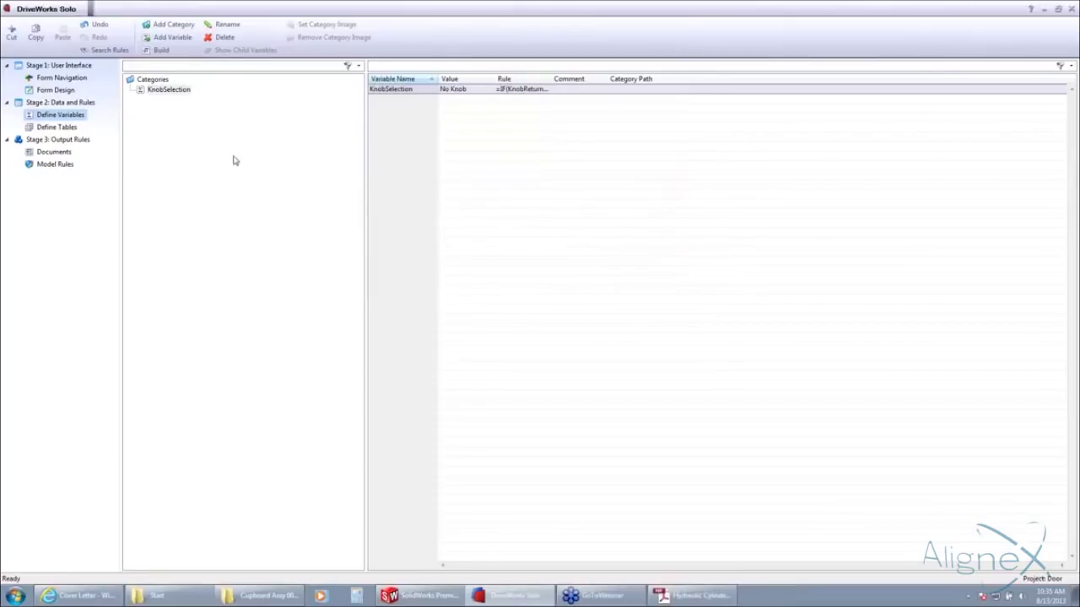
Define a new variable named PanelCenterSpacing and set its rule to 6.
left_click(165, 40)
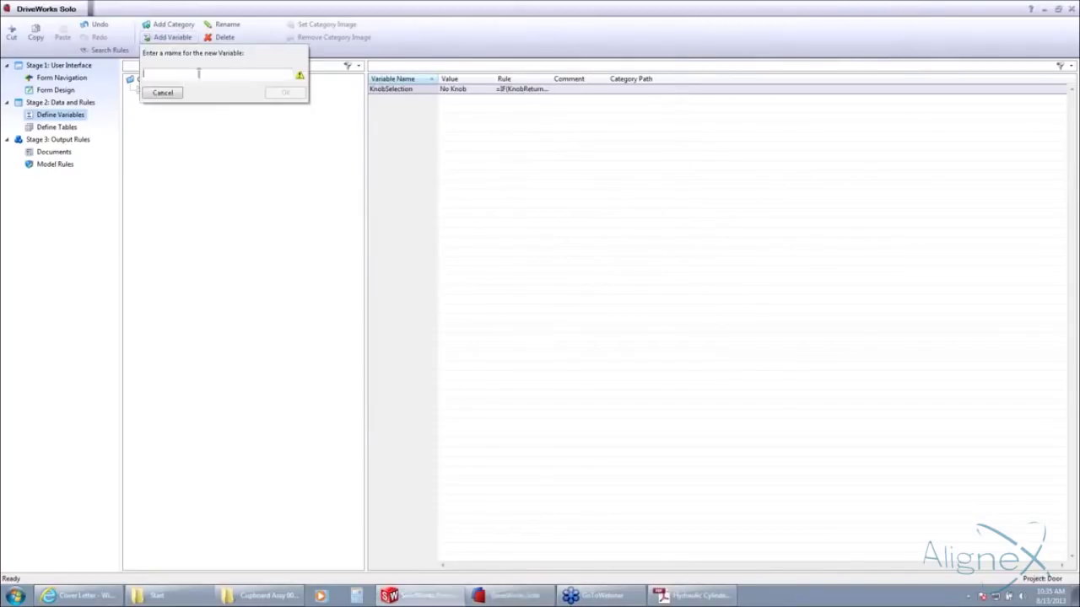
type("Pk")
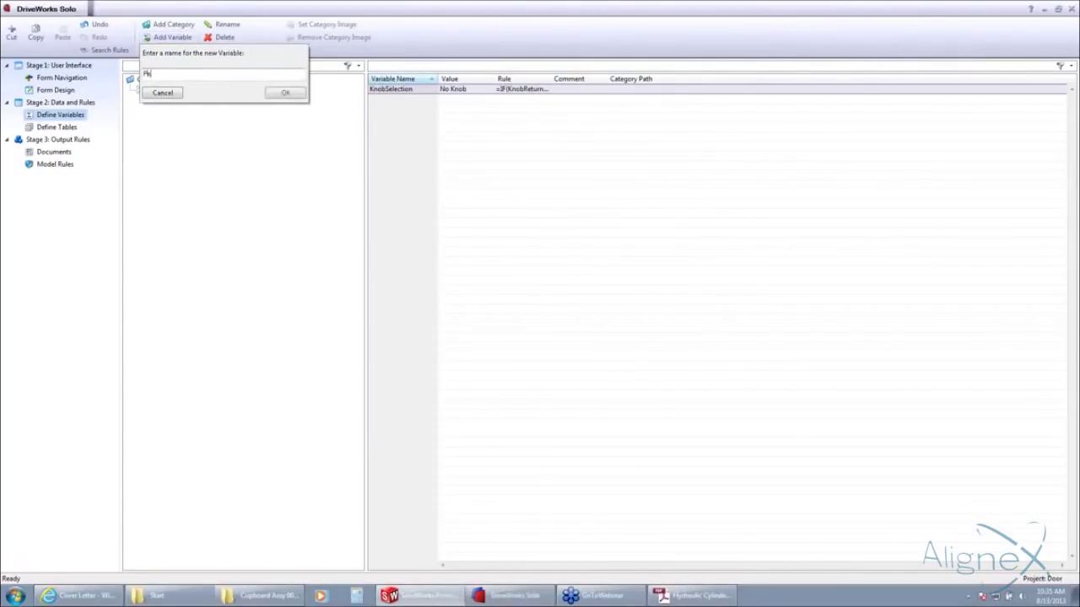
type("Ha")
type("erS")
type("pacing")
key("Return")
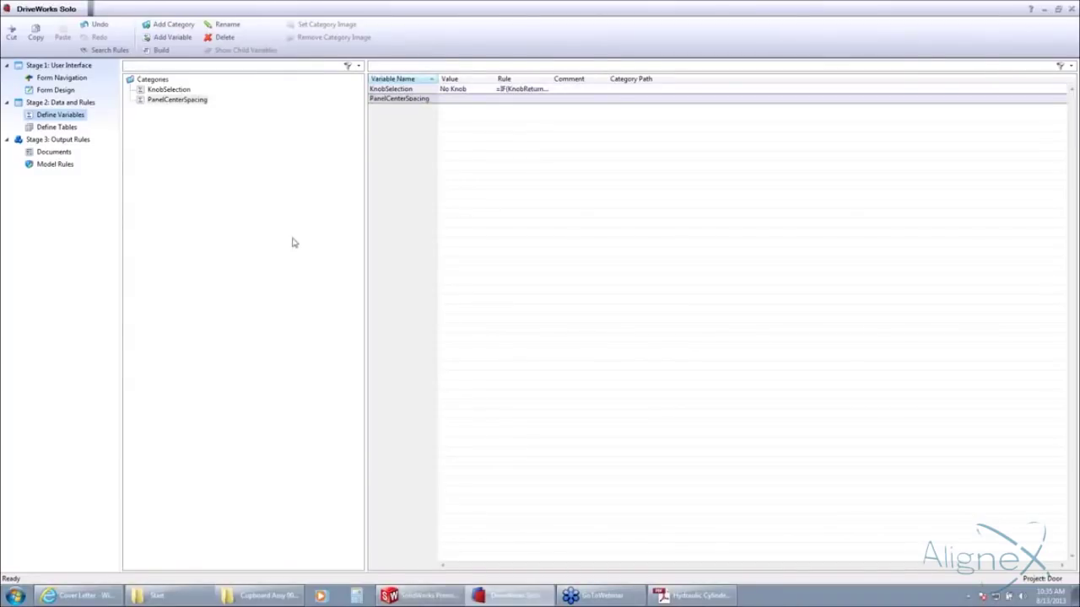
left_click(162, 51)
type("5")
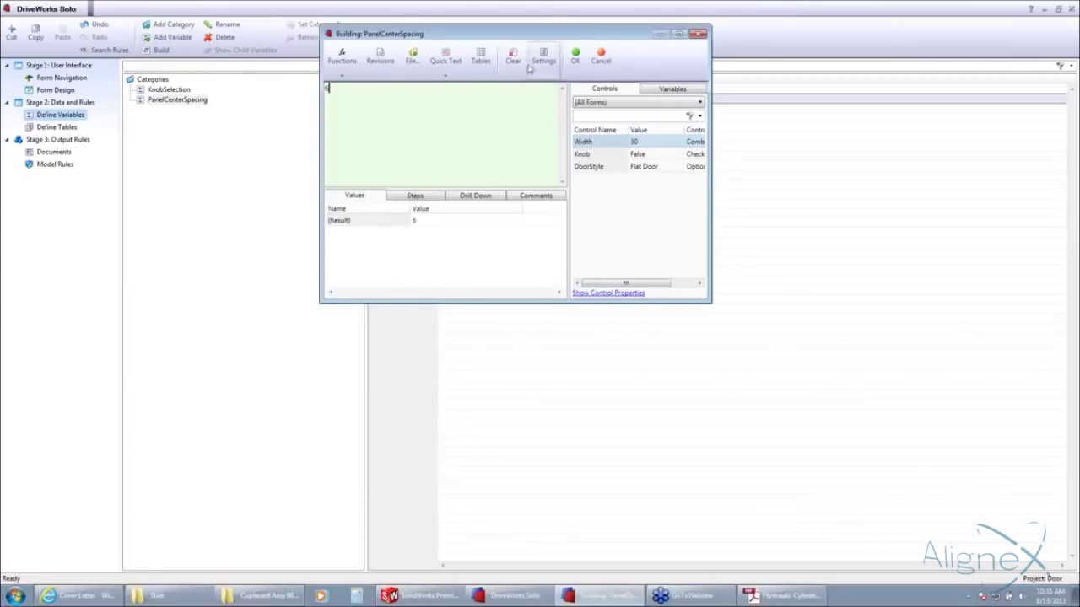
left_click(574, 55)
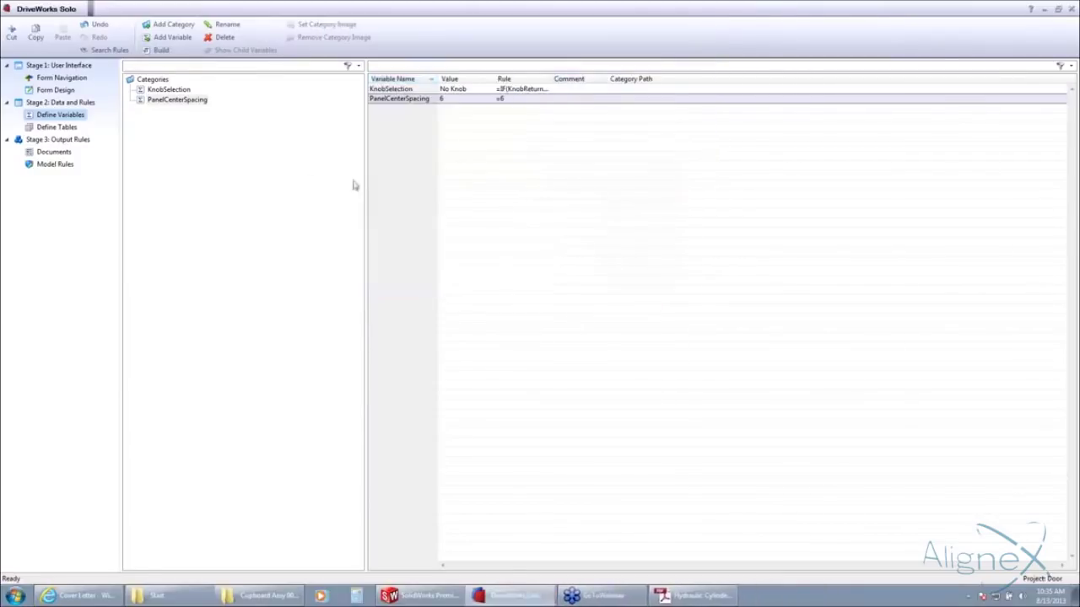
Define a new variable named PanelSideOffset and set its rule to 3.
left_click(168, 38)
type("PanelSide")
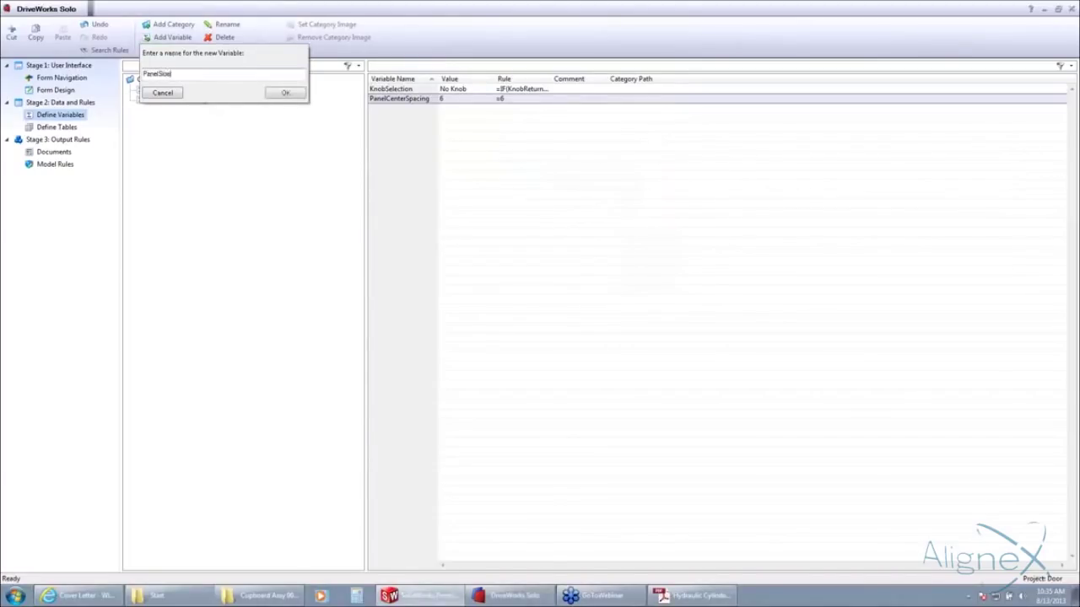
type("Offset")
key("Return")
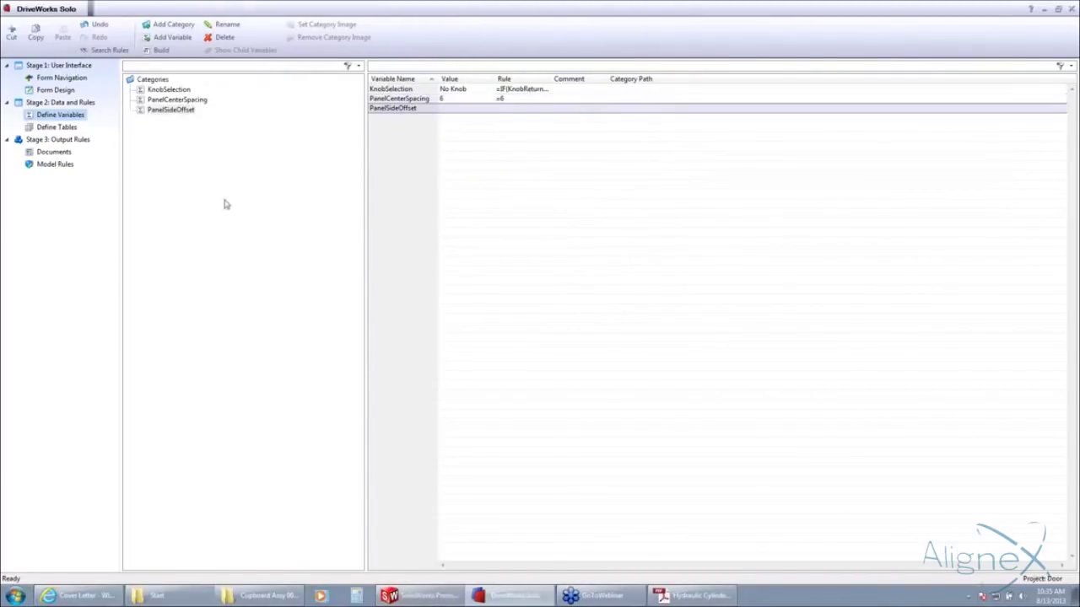
left_click(156, 51)
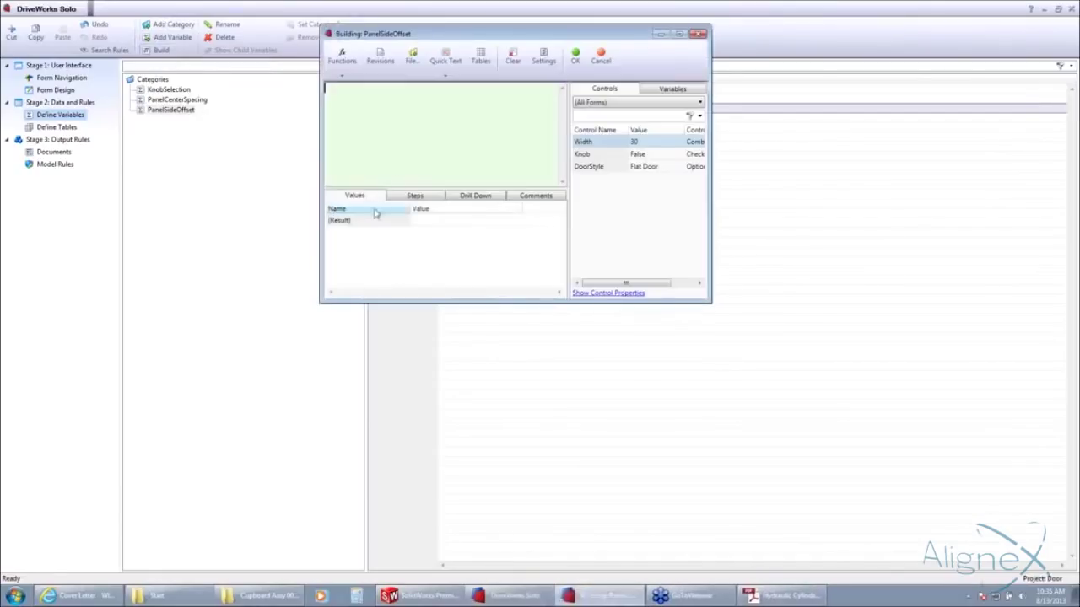
type("3")
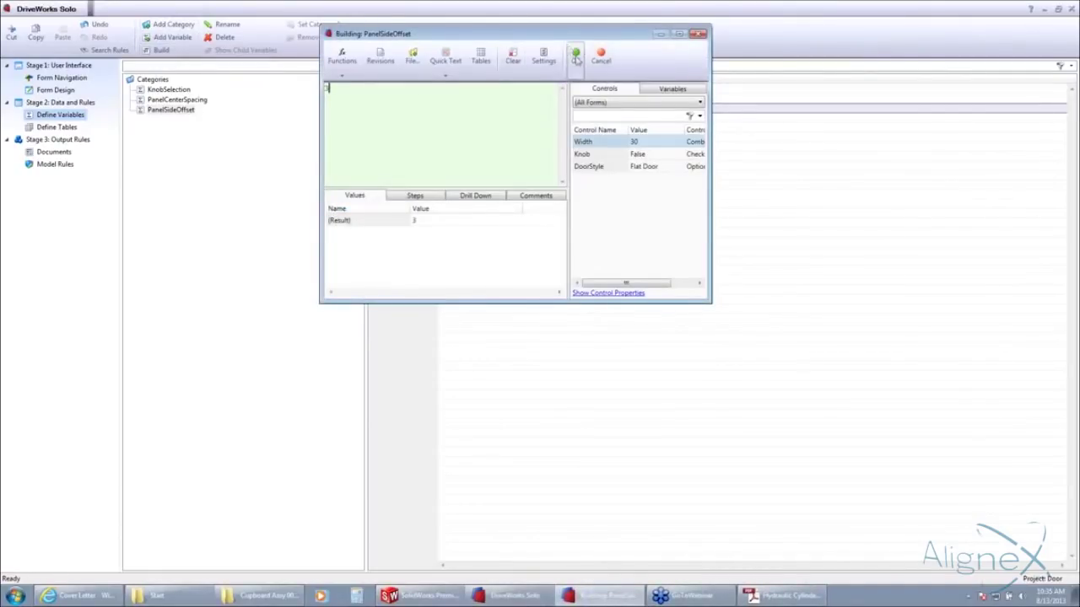
left_click(575, 58)
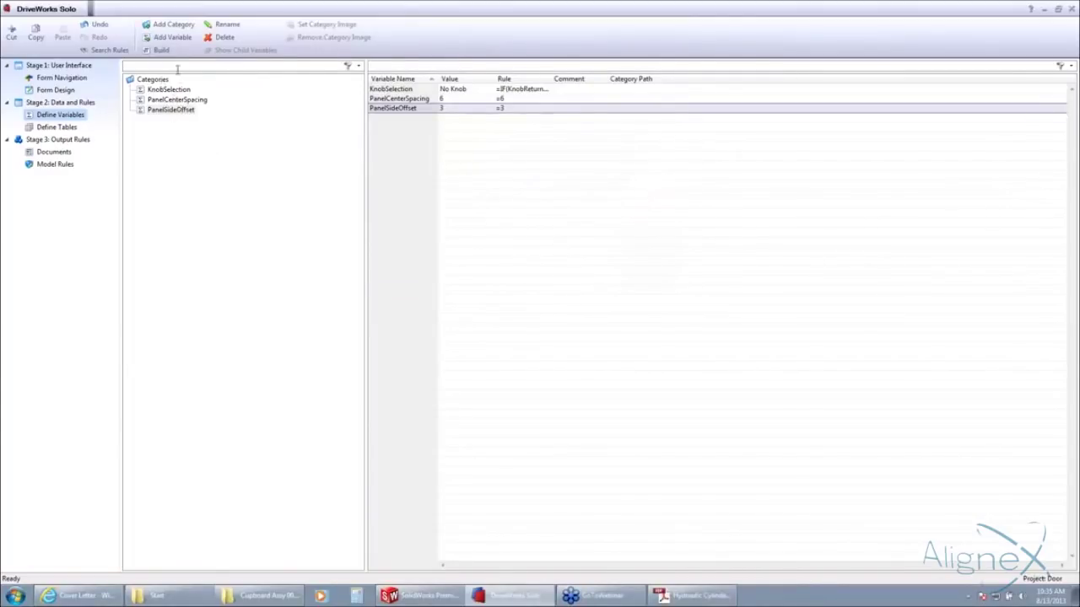
Define a new project variable named PanelWidth.
left_click(172, 38)
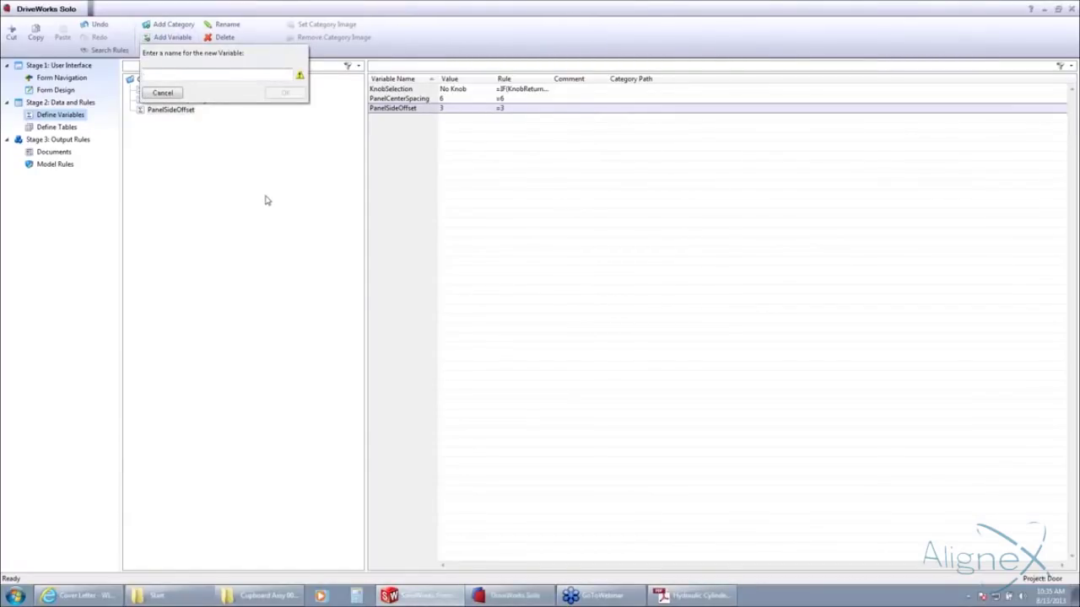
type("PanelWidth")
key("Return")
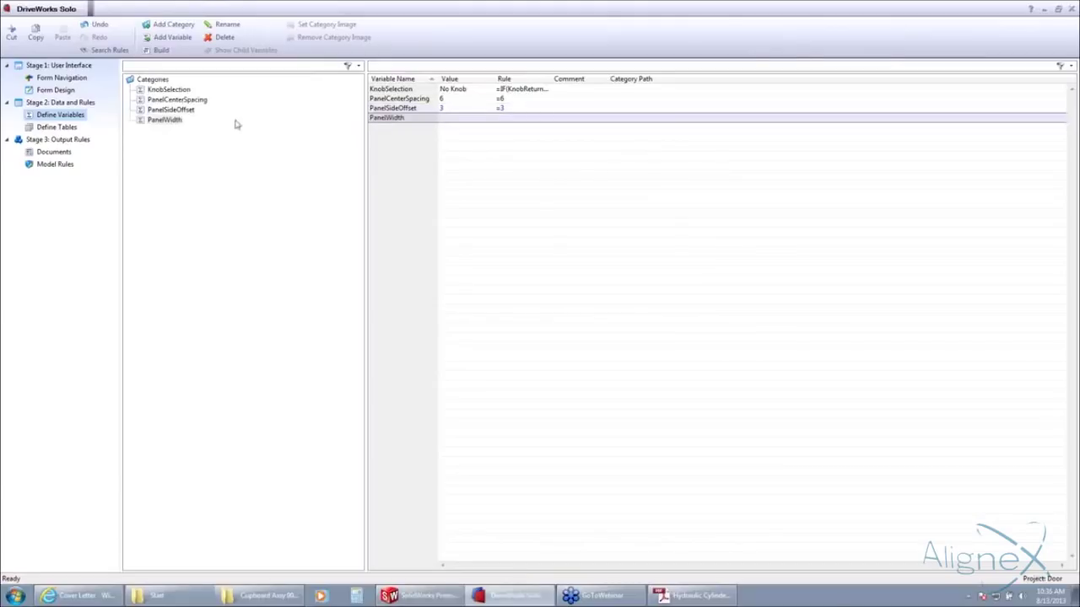
Set the PanelWidth rule to (WidthReturn-(DWVariablePanelSideOffset*2+DWVariablePanelCenterSpacing))/2, using the Width control and the two panel variables.
left_click(156, 50)
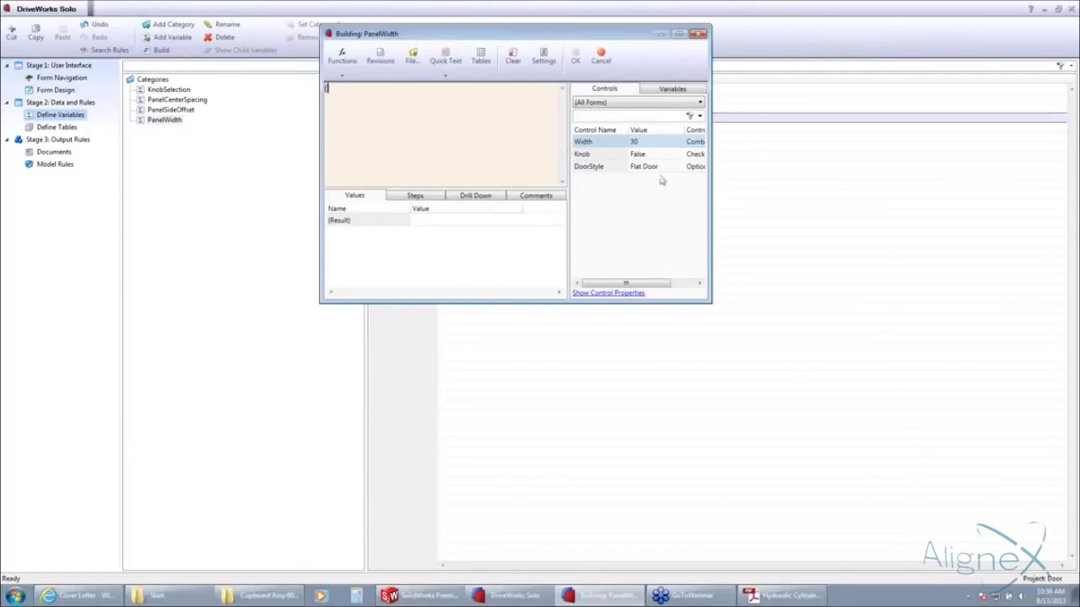
double_click(596, 143)
left_click(663, 90)
double_click(619, 134)
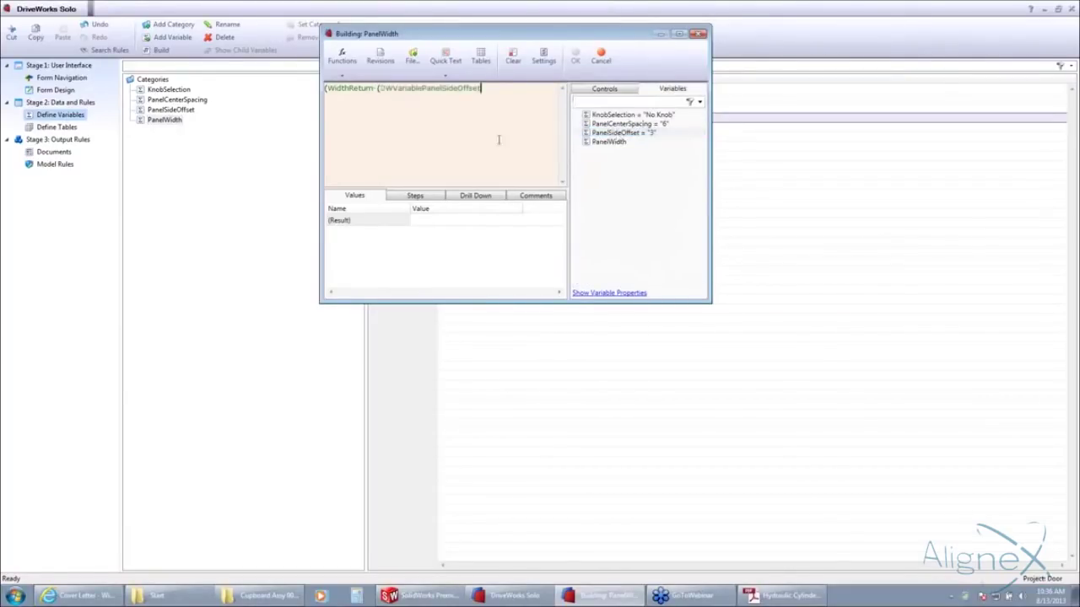
type("*2+")
double_click(616, 124)
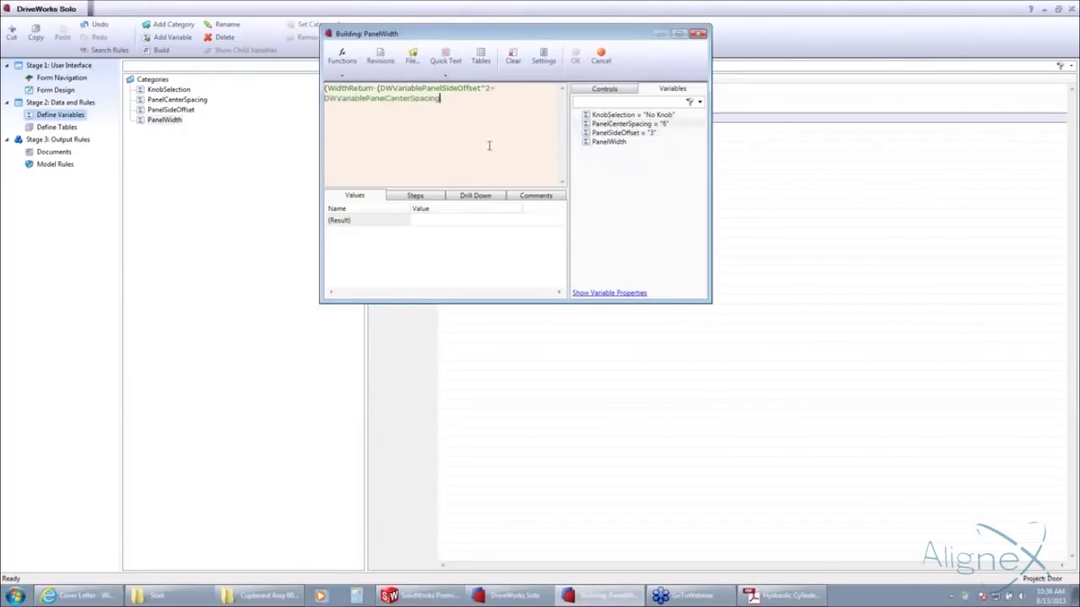
type("))")
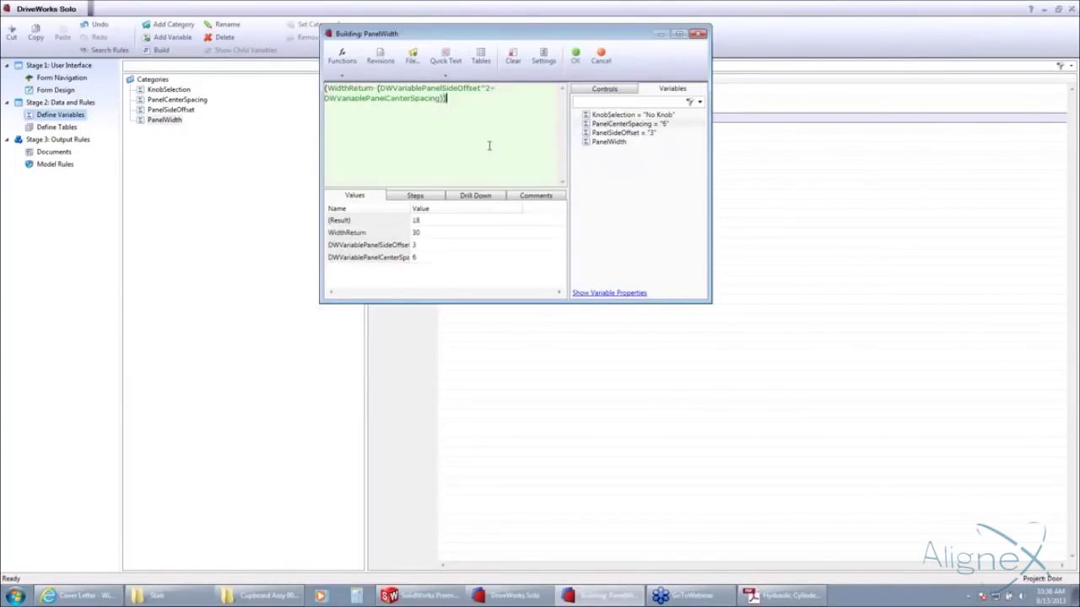
type("/2")
left_click(575, 58)
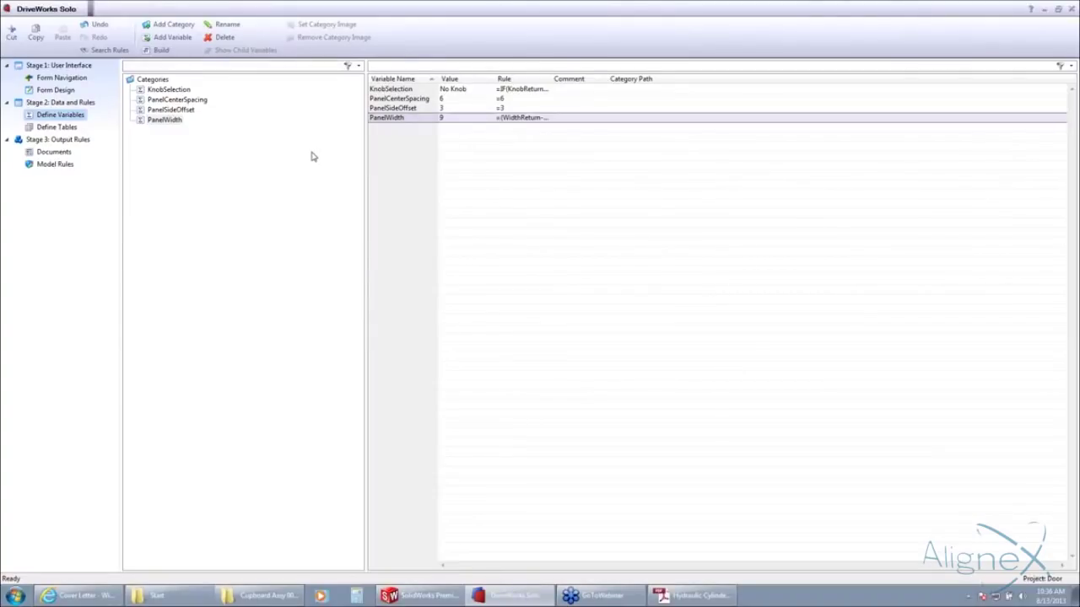
Define a new project variable named SelectionResult.
left_click(160, 39)
type("SelectionResult")
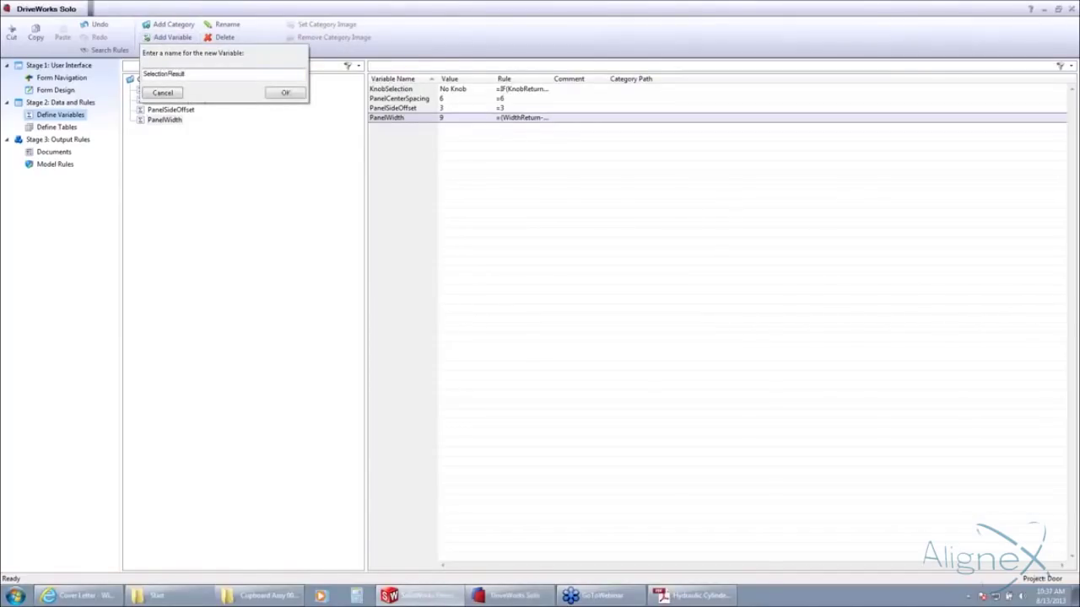
key("Return")
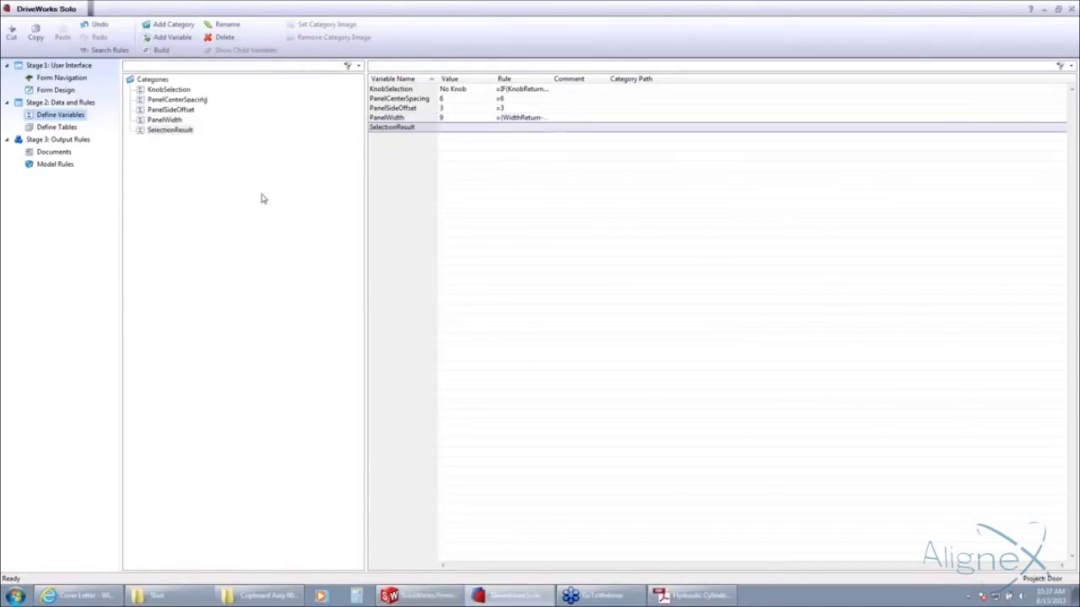
Build the SelectionResult rule as DoorStyleReturn & " " & DWVariableSelectionResult, using the DoorStyle control and the SelectionResult variable.
left_click(160, 50)
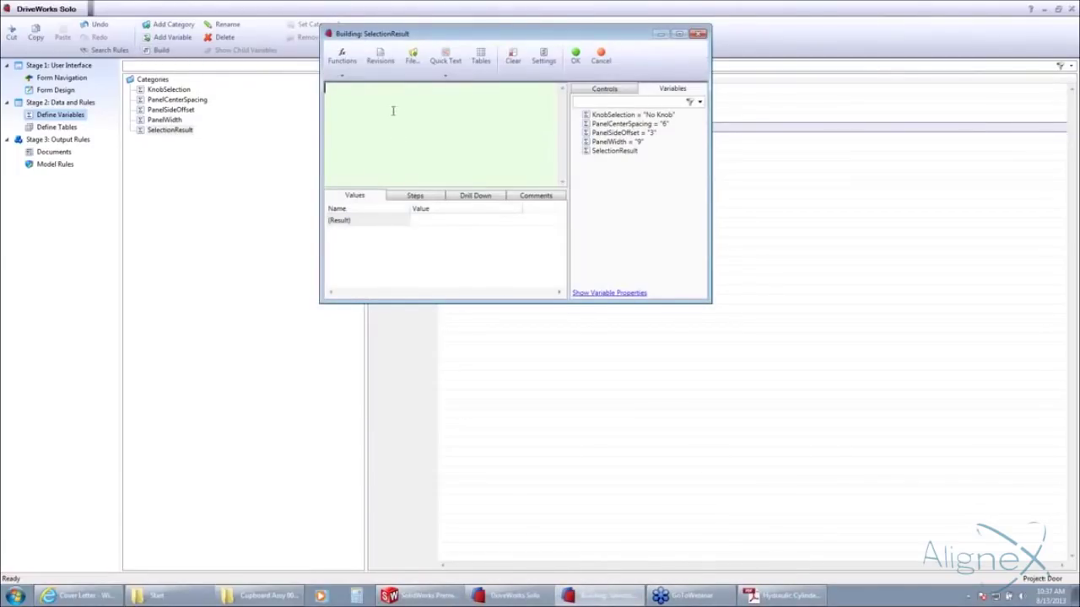
left_click(602, 91)
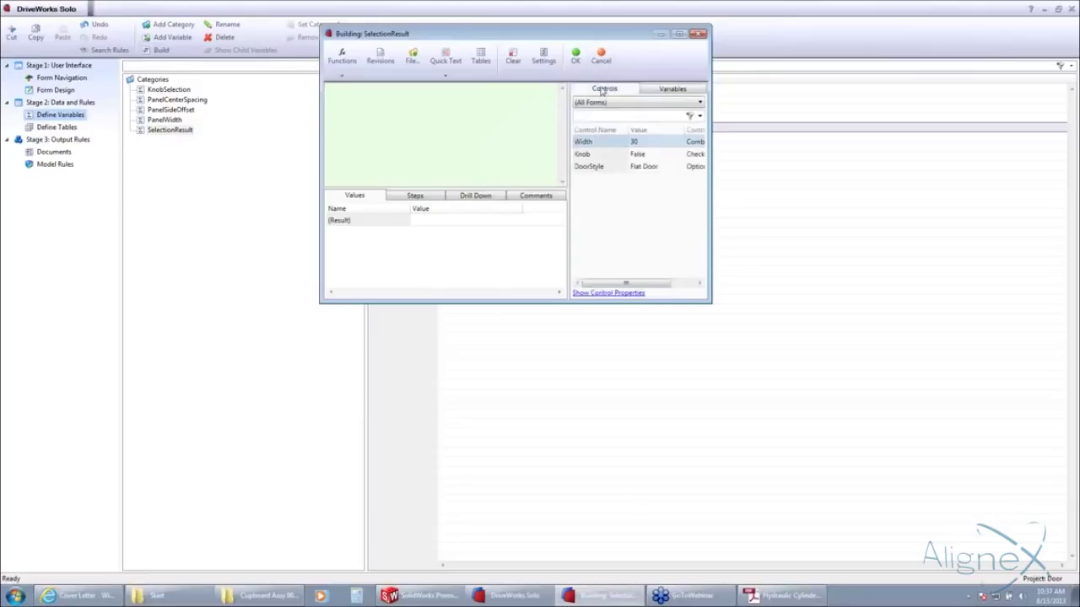
double_click(599, 166)
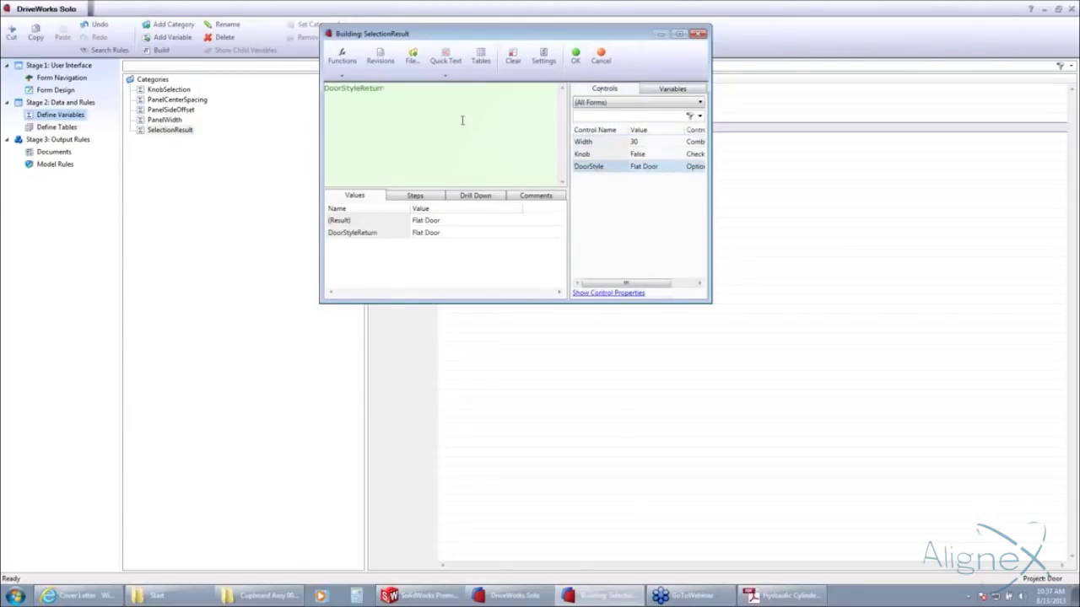
type("& \" \" &")
left_click(667, 89)
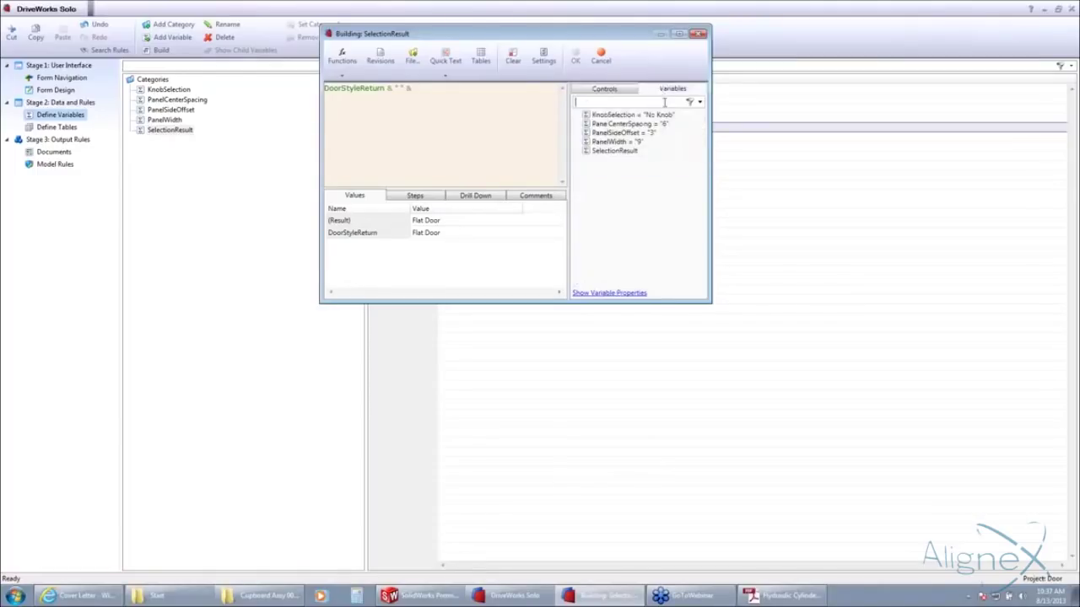
double_click(612, 152)
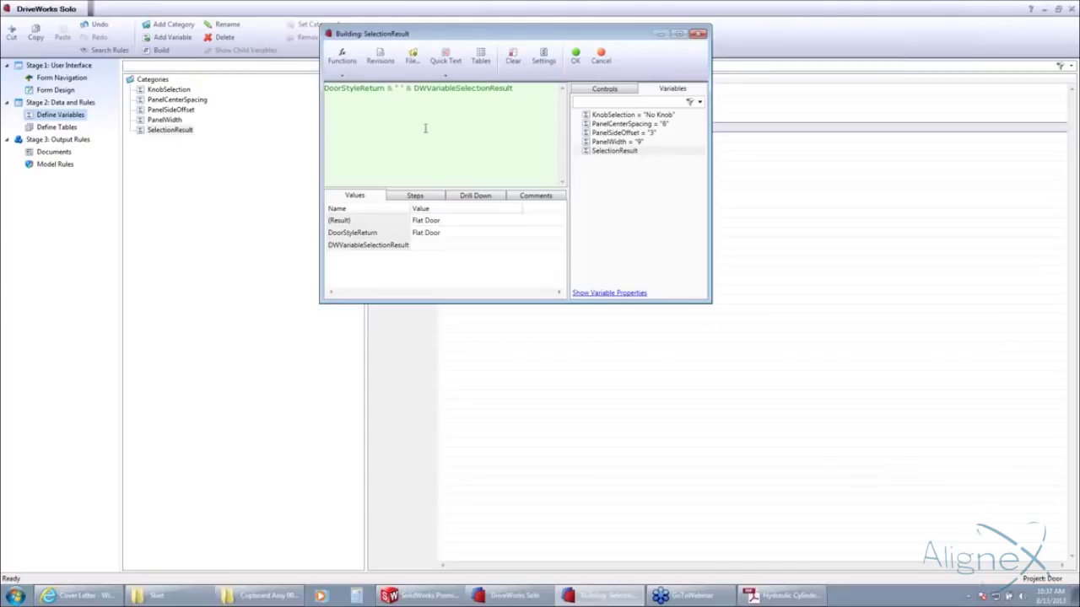
left_click(579, 66)
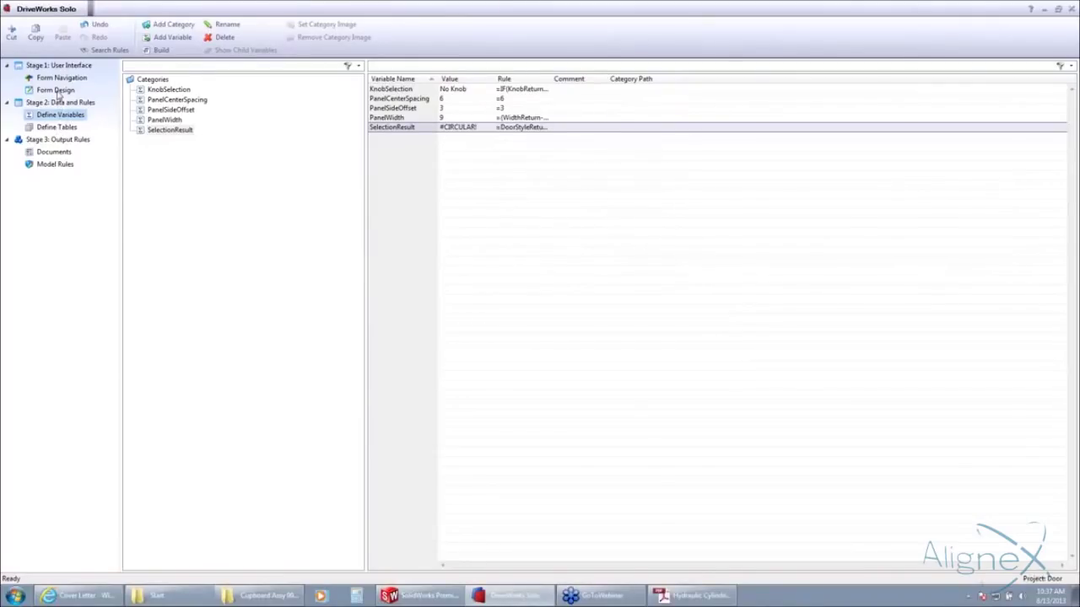
Replace the variable at the end of the SelectionResult rule with DWVariableKnobSelection.
double_click(170, 130)
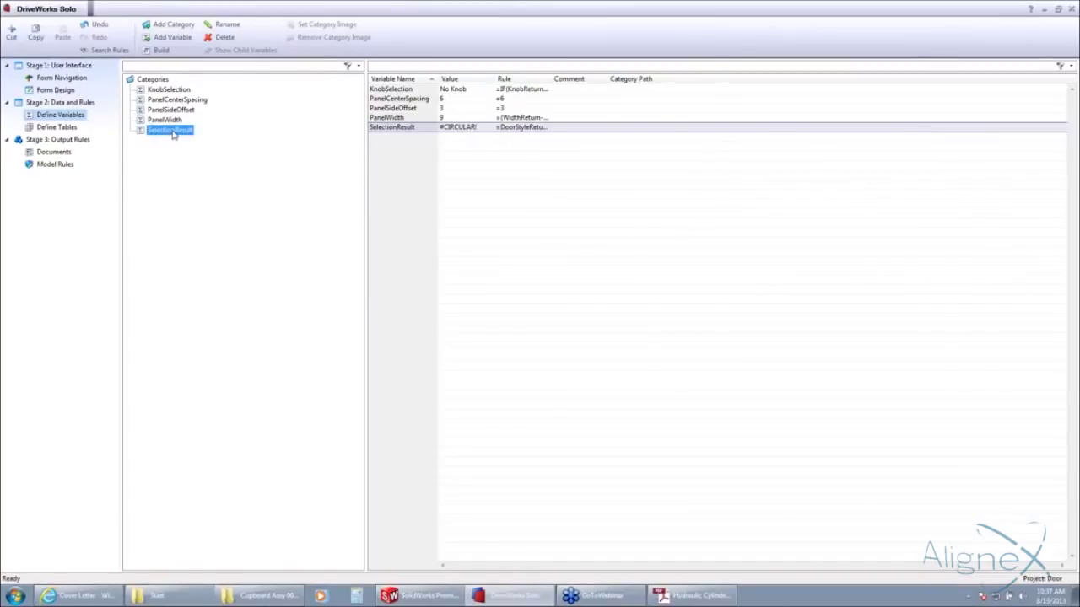
left_click_drag(513, 87, 417, 98)
key("Delete")
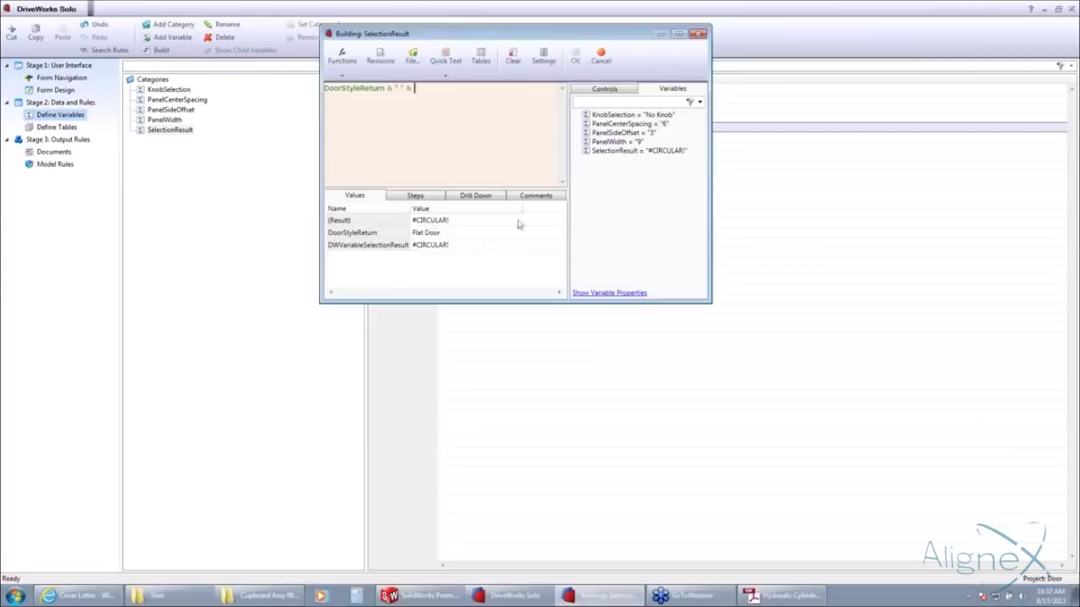
double_click(611, 114)
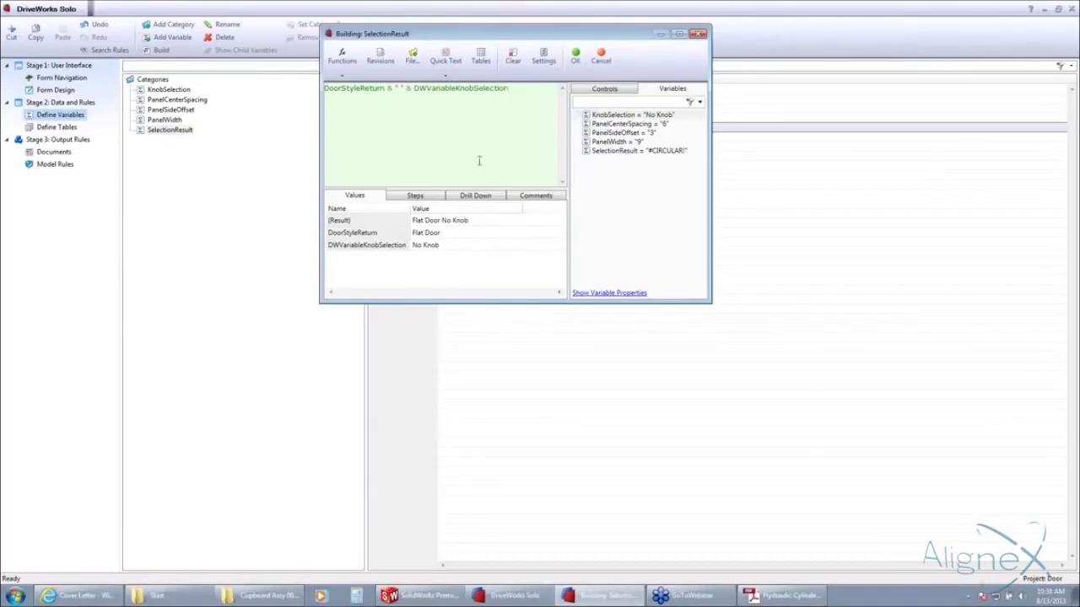
left_click(577, 58)
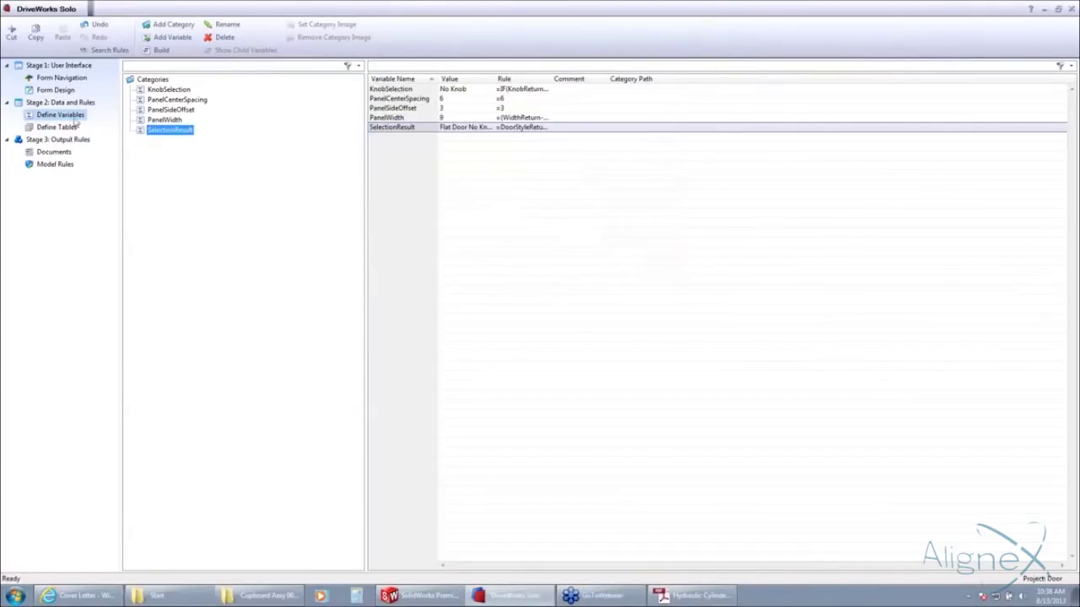
Add a picture box about 195 wide and 389 high below the form's Door Style group, extending the form height to about 628.
left_click(51, 91)
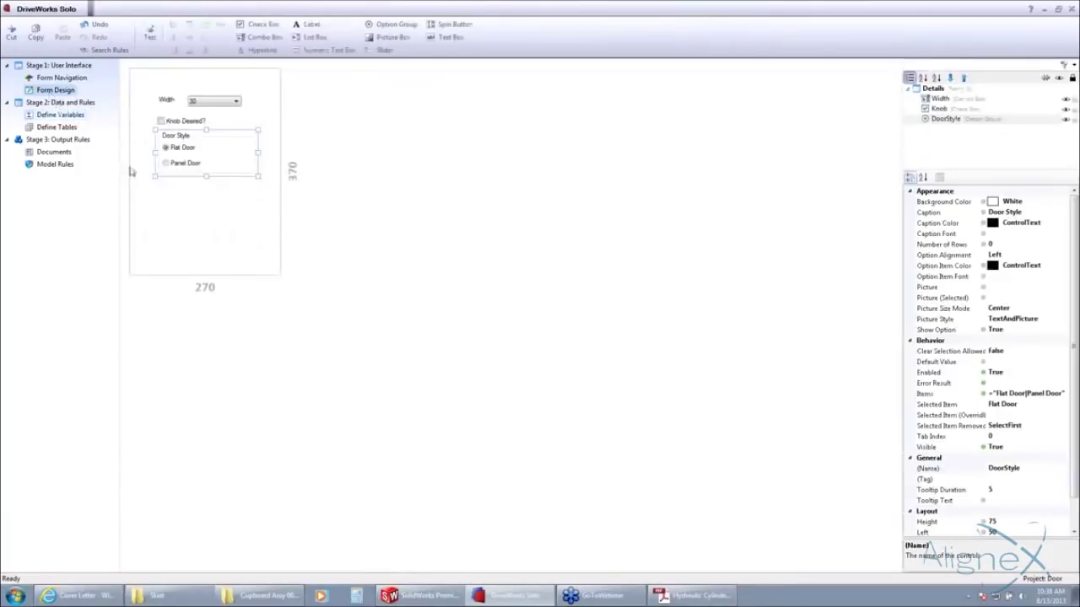
left_click(393, 37)
left_click(511, 94)
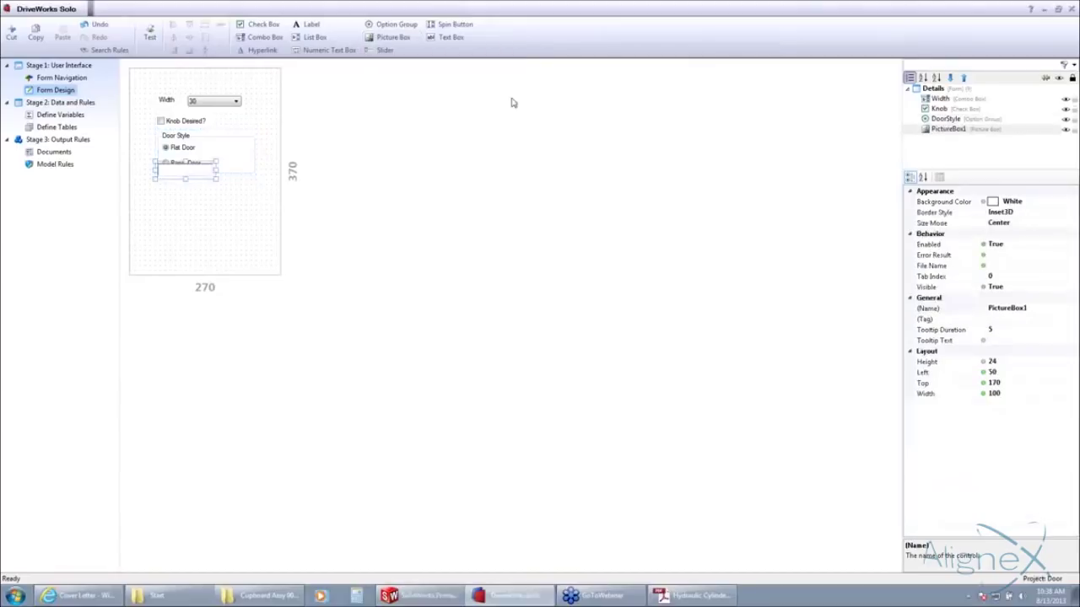
left_click_drag(195, 168, 265, 406)
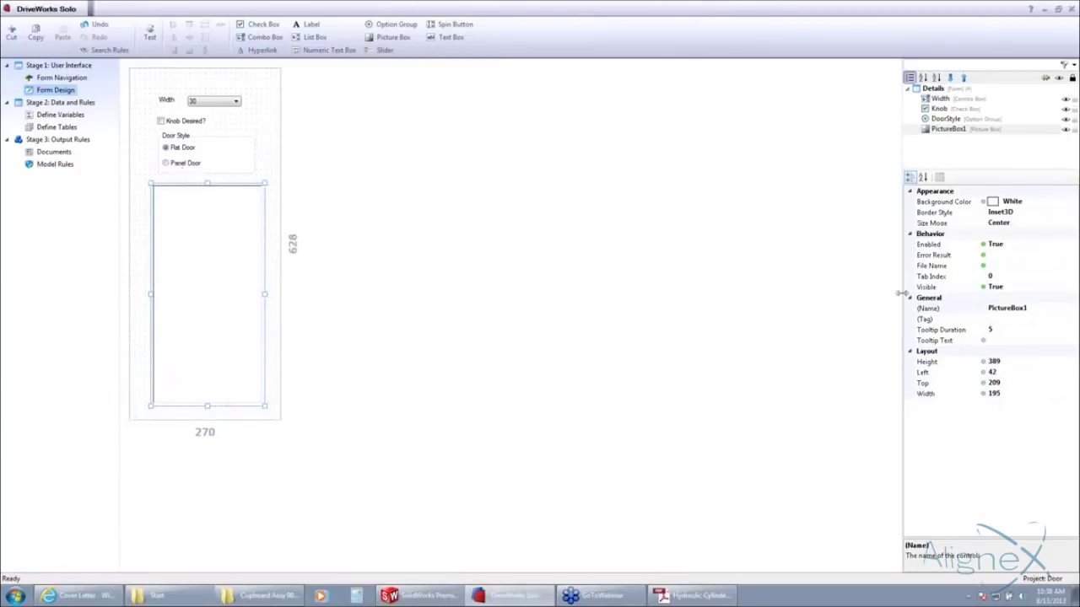
Set the picture box's File Name rule to "Images\"&DWVariableSelectionResult&".jpg".
left_click(1005, 265)
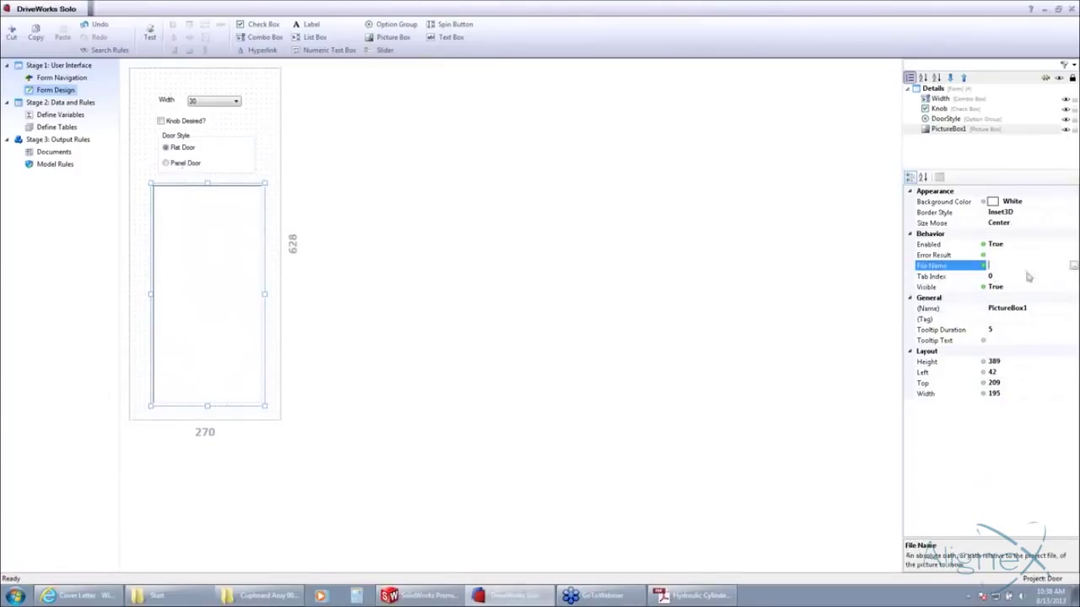
left_click(1074, 266)
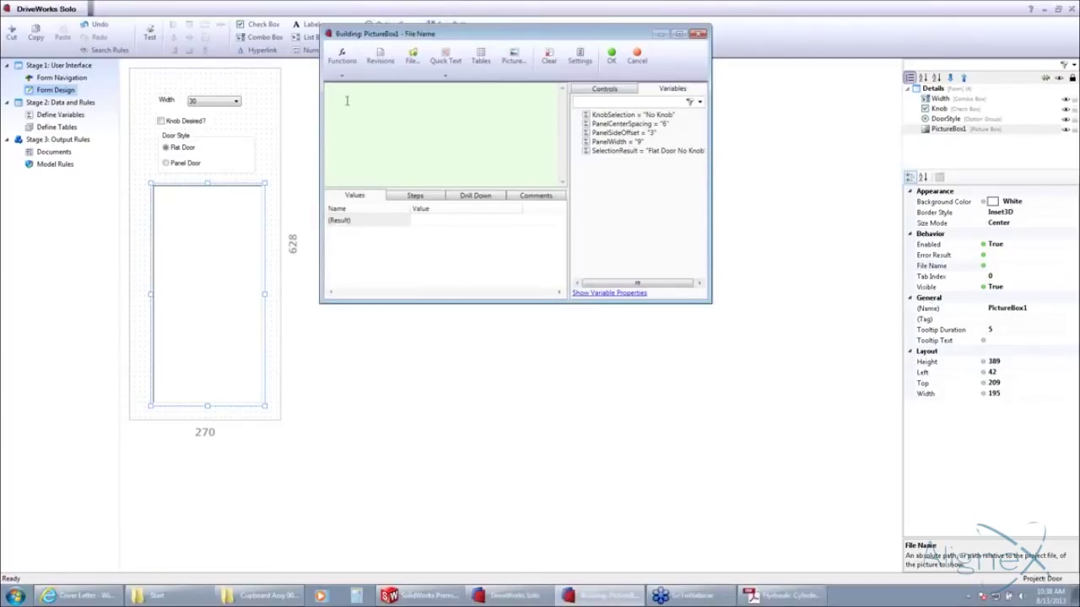
type("\"Images\\\"&")
double_click(621, 151)
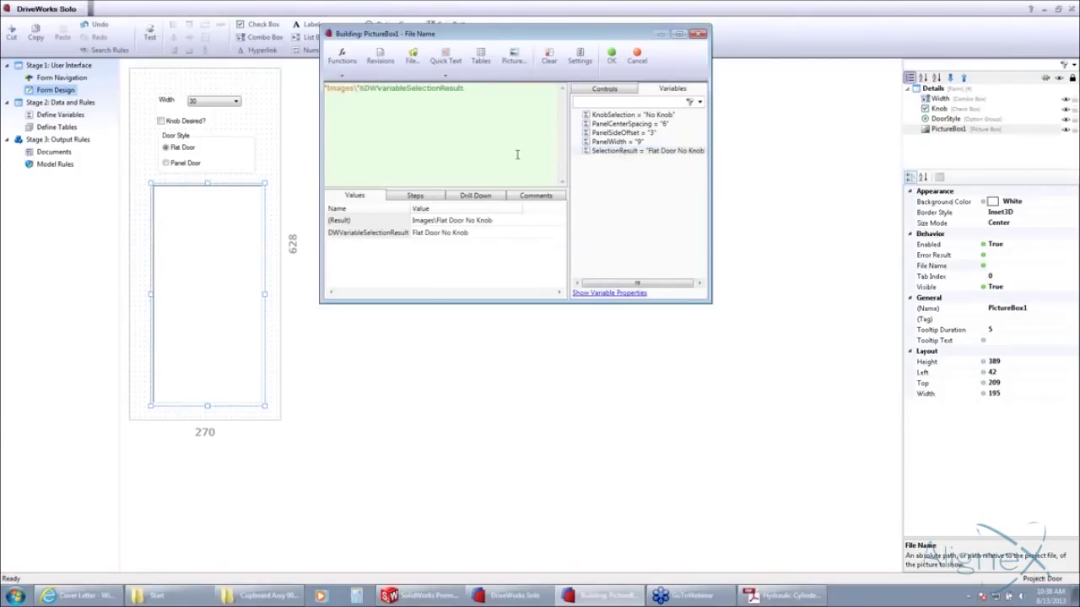
type("&\".jpg")
left_click(611, 57)
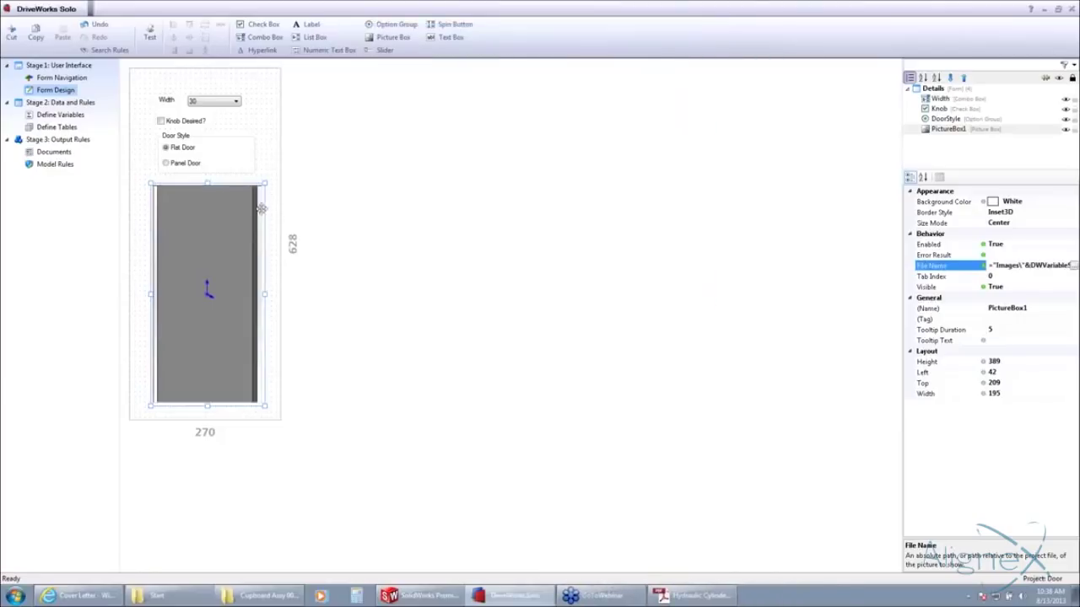
Test the form's picture with the Knob Desired? option enabled.
left_click(149, 38)
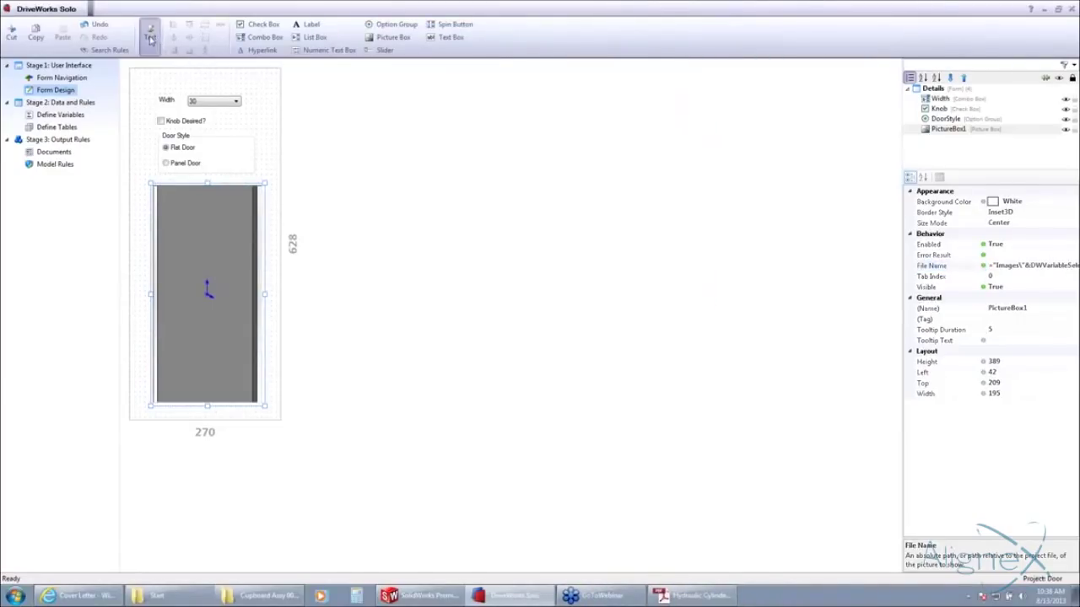
left_click(160, 121)
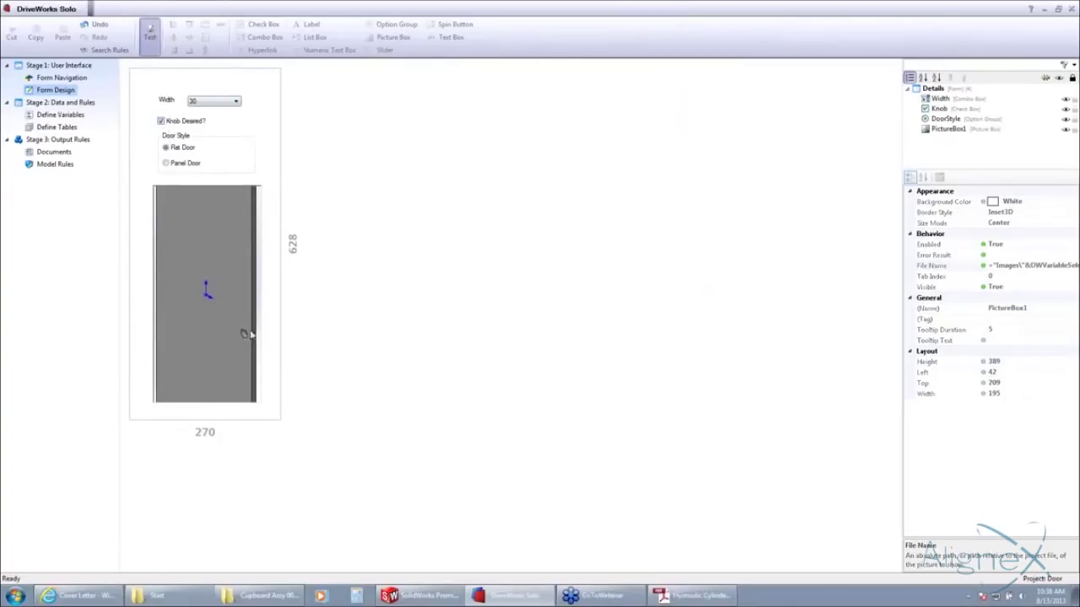
key("Escape")
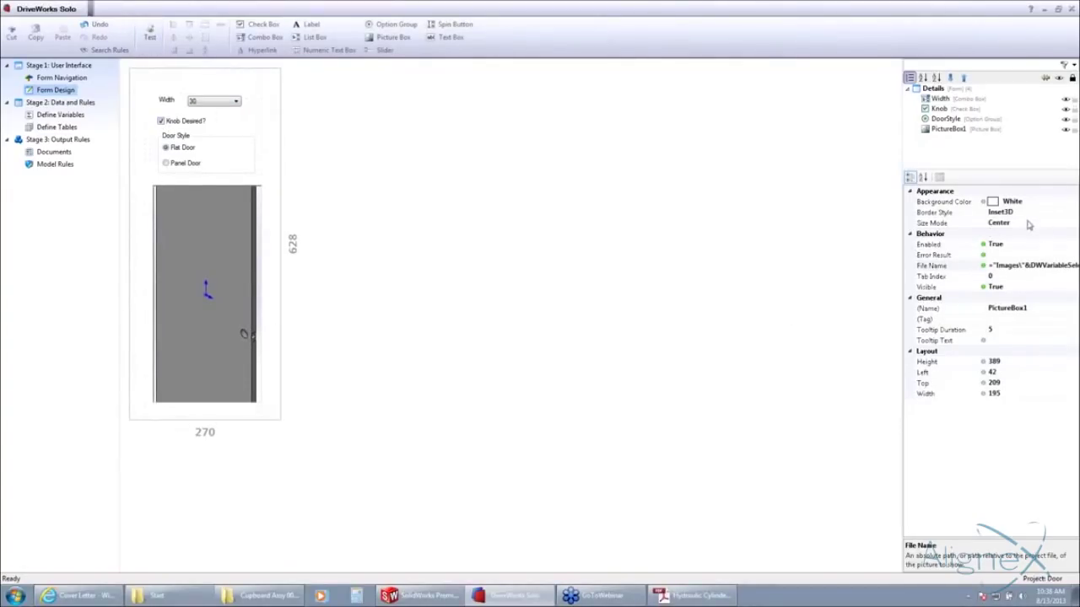
Set the picture box's Size Mode to StretchImage.
left_click(1029, 223)
left_click(1073, 223)
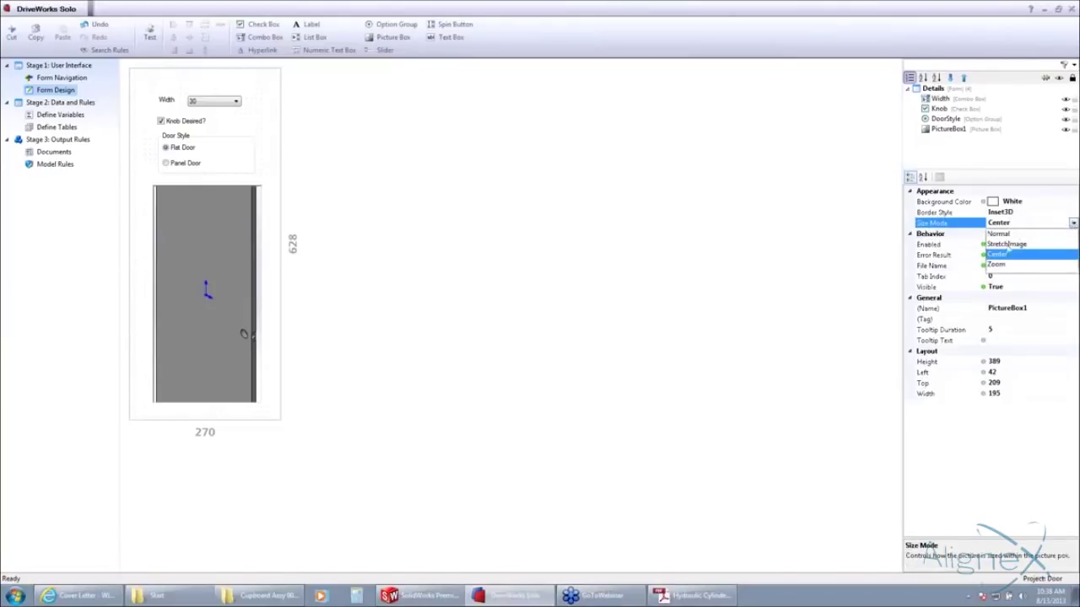
left_click(1005, 245)
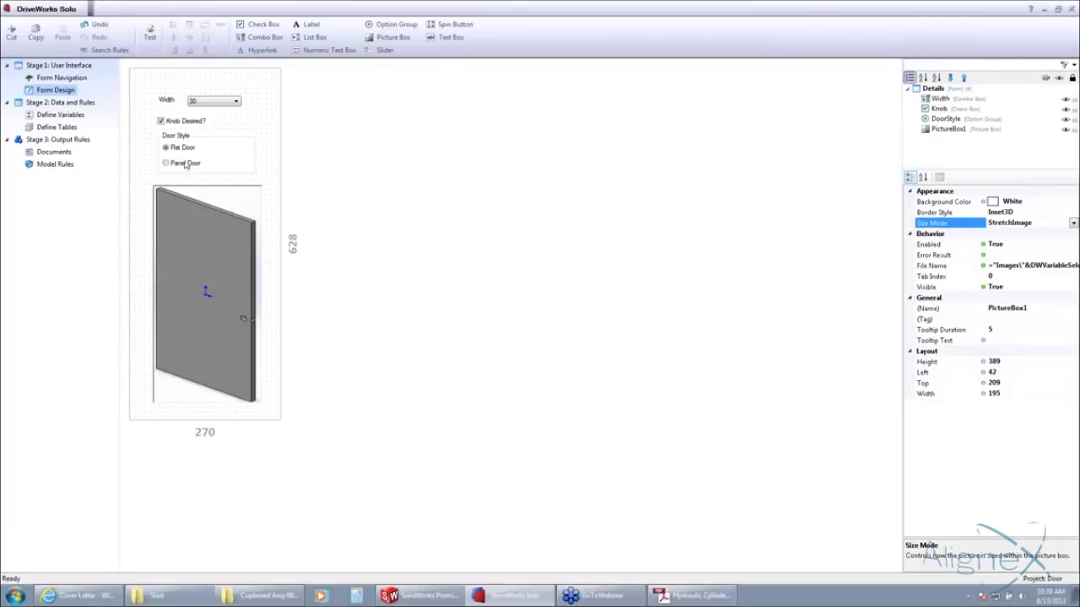
Test the form by switching Door Style to Panel Door and back to Flat Door, and disabling Knob Desired?
left_click(149, 35)
left_click(166, 163)
left_click(166, 164)
left_click(166, 148)
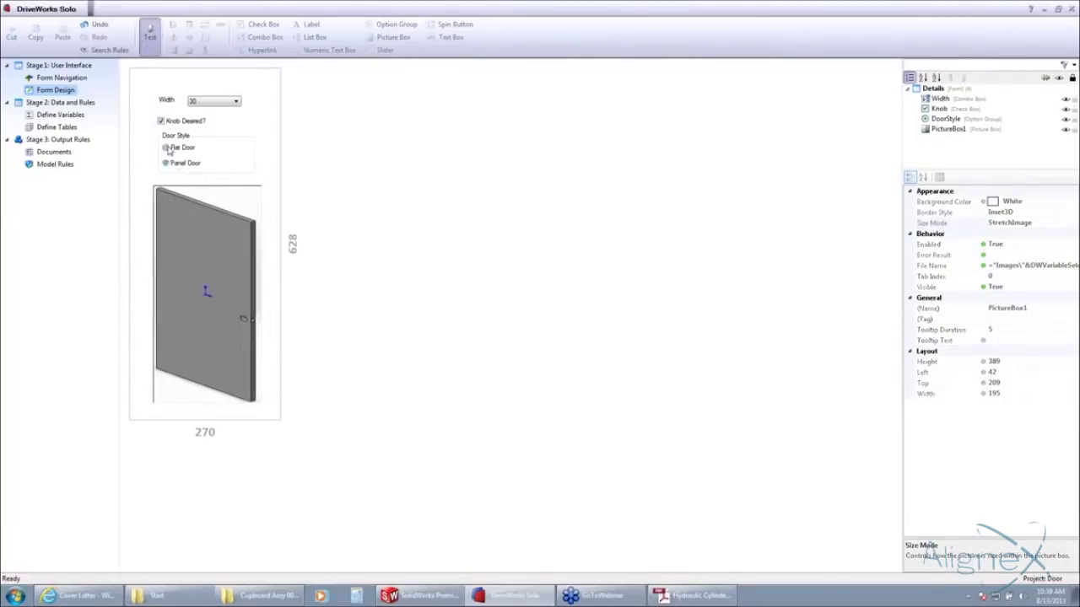
left_click(161, 122)
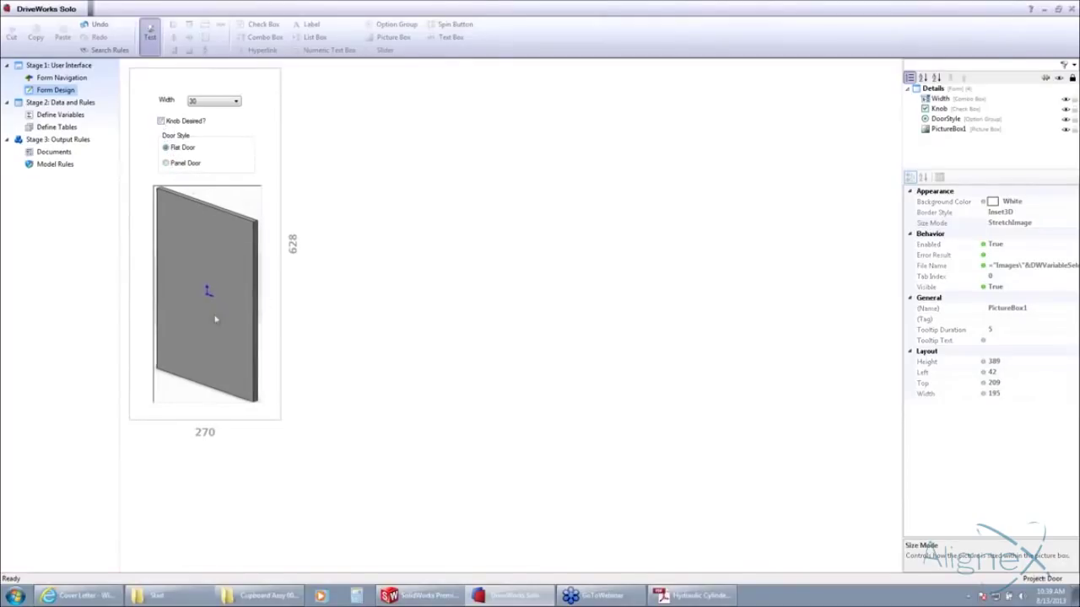
left_click(151, 40)
left_click(150, 41)
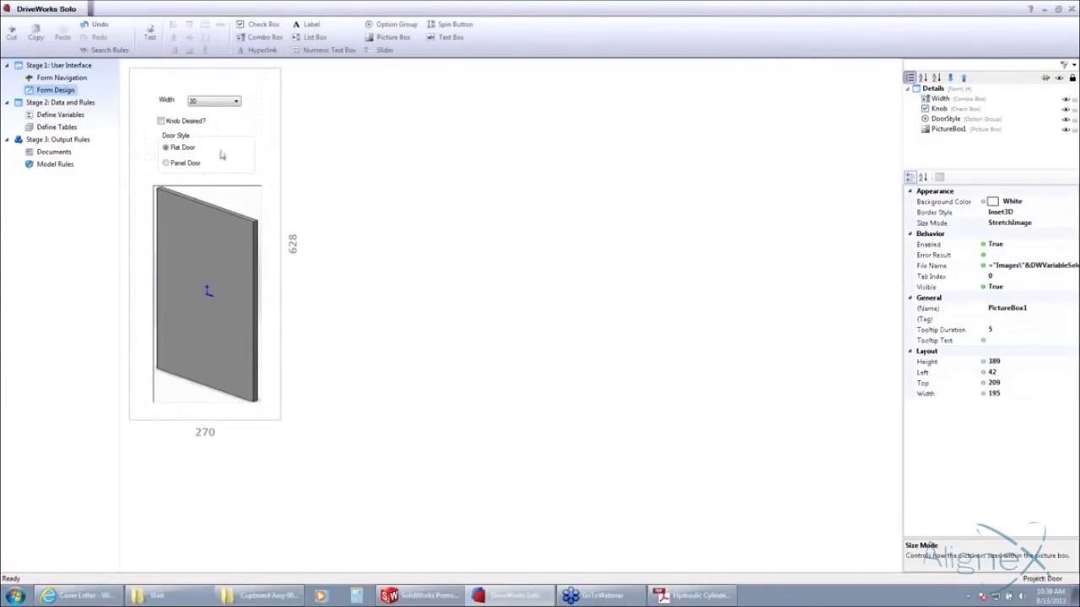
Add the Residential Door Master Model_Start component to the model rules and display its parameters.
left_click(51, 165)
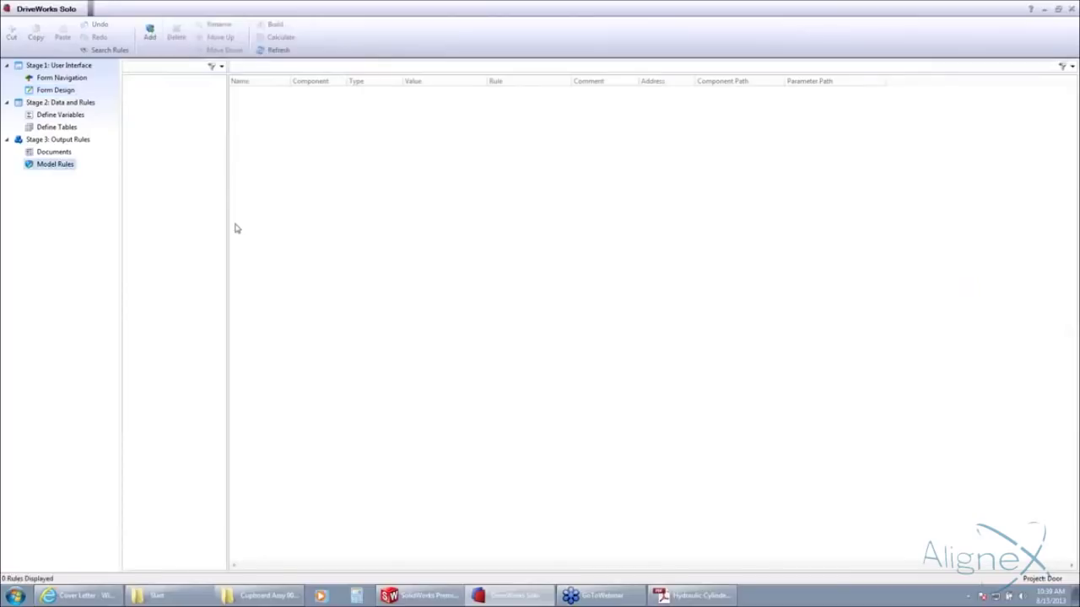
left_click(149, 34)
left_click(459, 237)
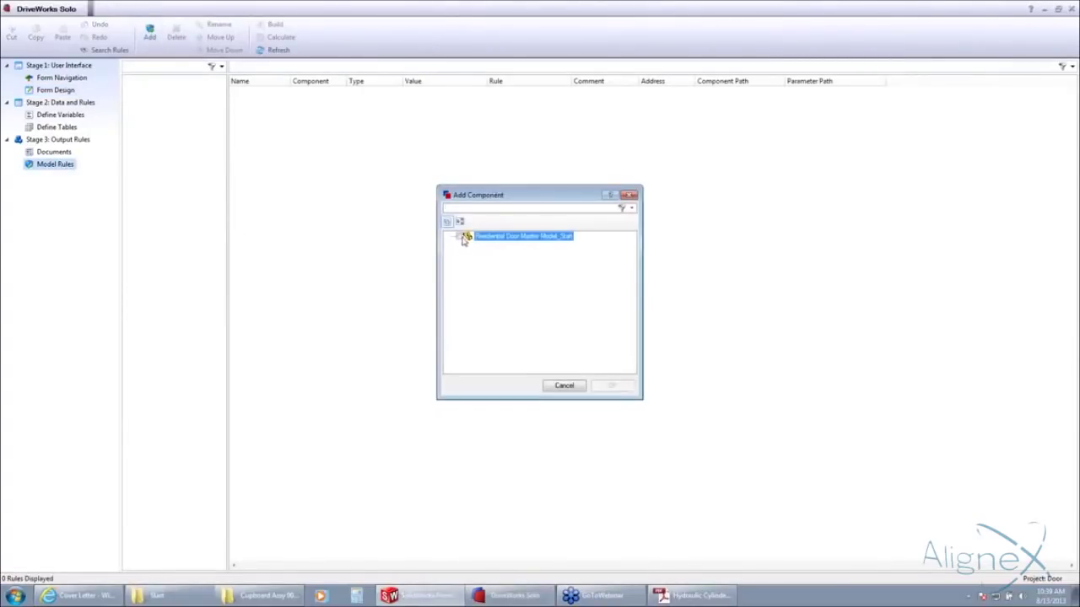
left_click(601, 386)
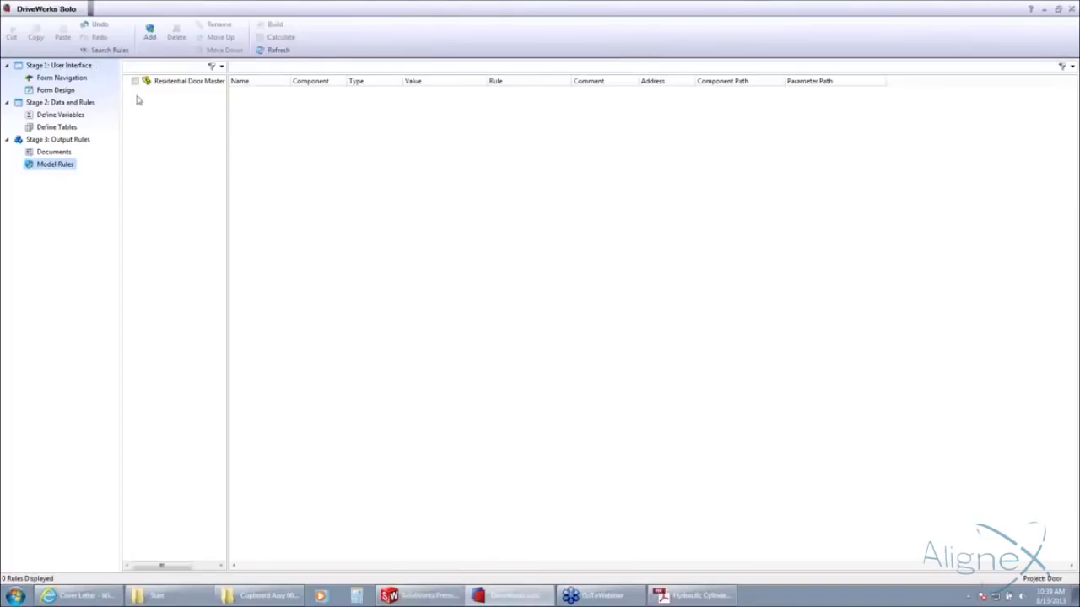
left_click(135, 82)
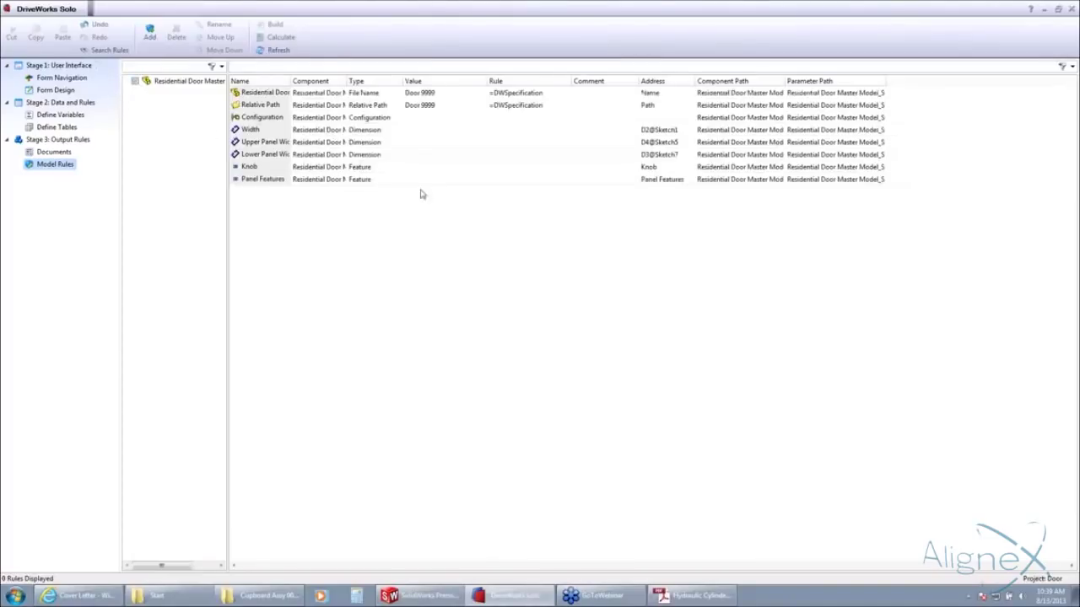
Set the Width dimension's model rule to WidthReturn from the Width control.
double_click(394, 132)
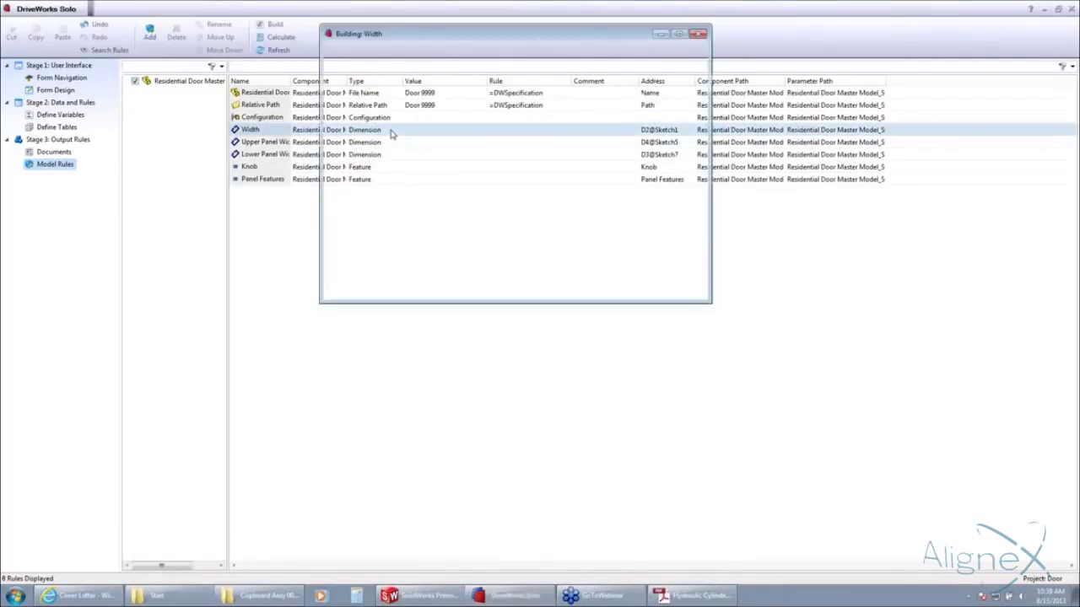
left_click(605, 90)
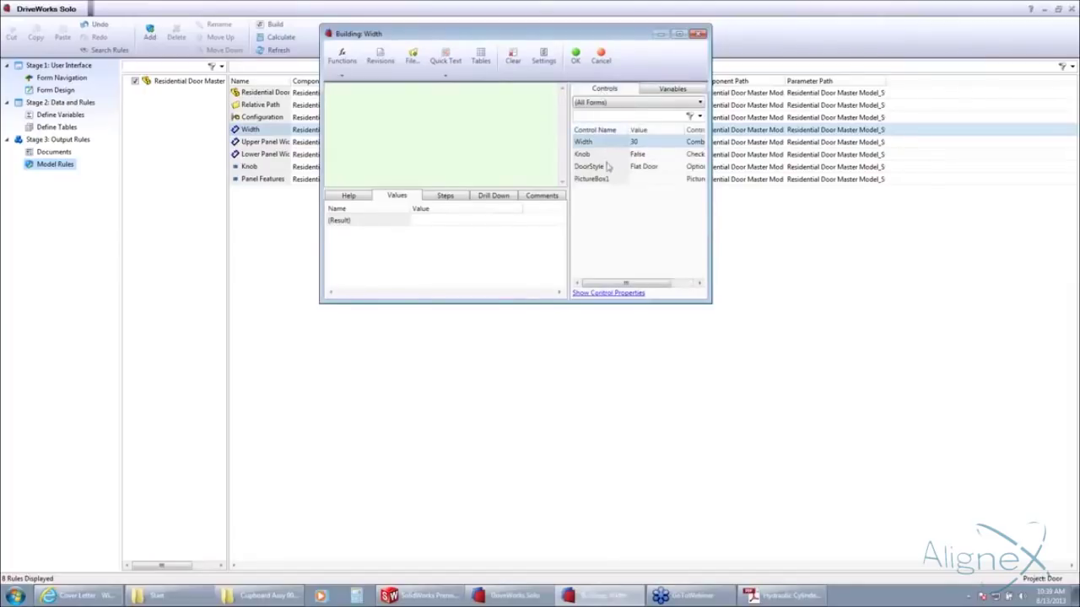
double_click(587, 144)
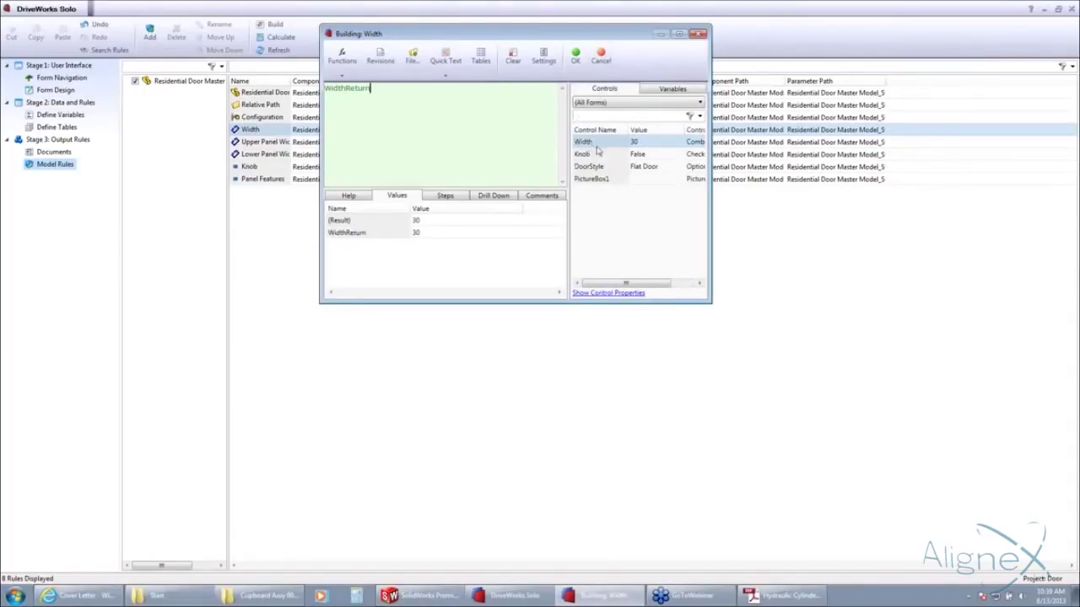
left_click(575, 56)
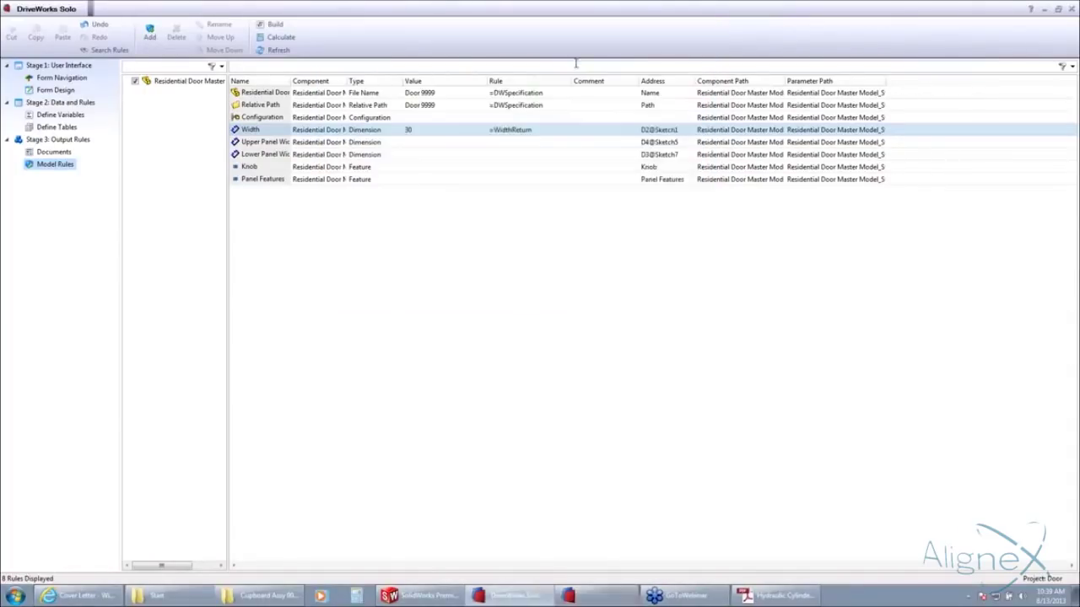
Set the model rules of the Upper Panel Width and Lower Panel Width dimensions to the PanelWidth variable, DWVariablePanelWidth.
left_click(394, 145)
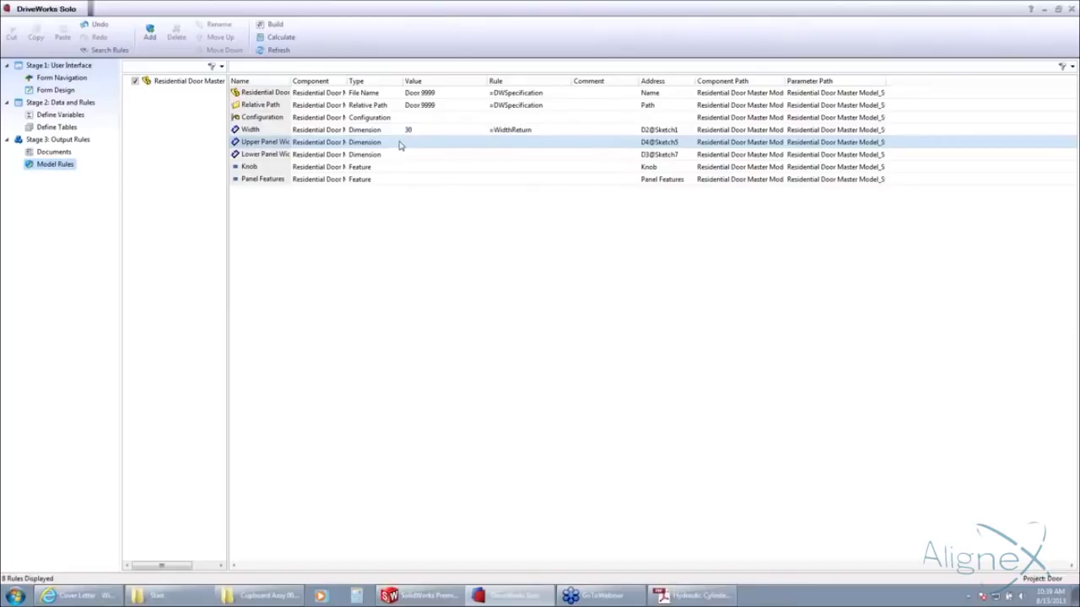
left_click(398, 155, "ctrl")
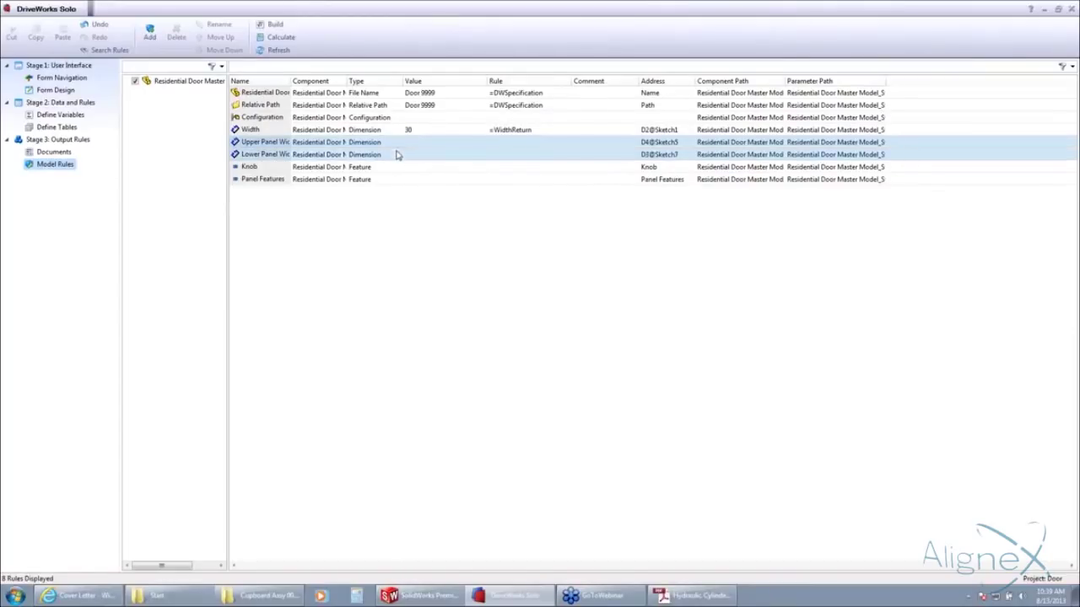
left_click(272, 25)
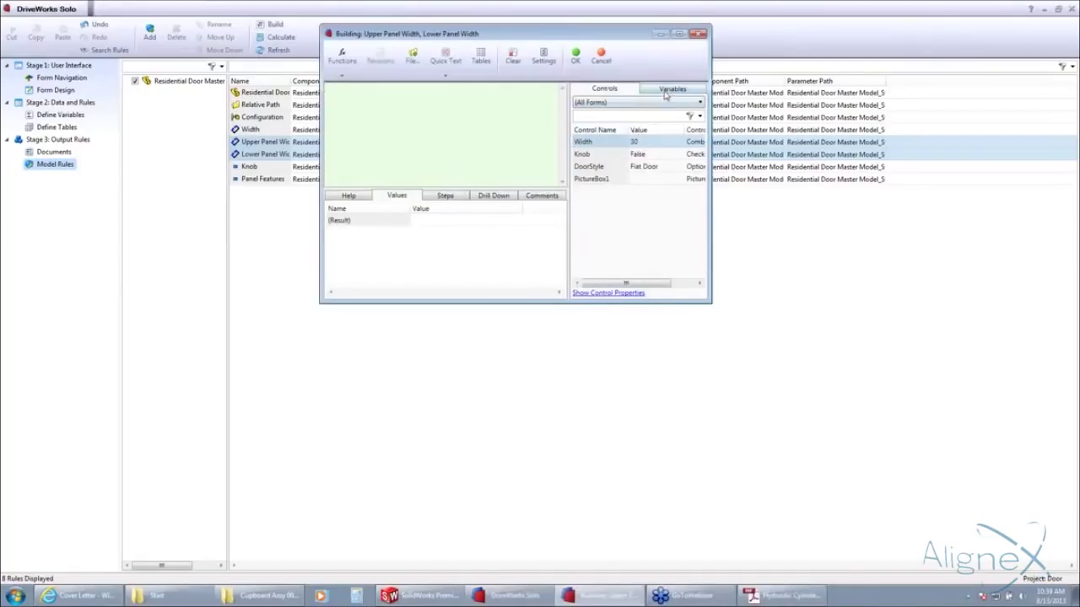
left_click(667, 90)
double_click(604, 141)
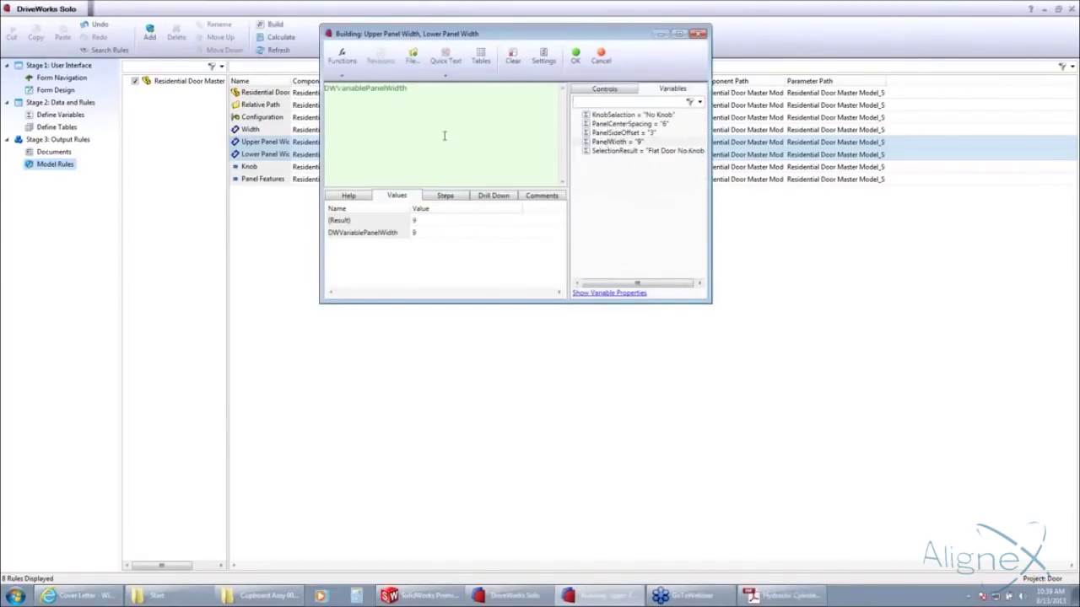
left_click(575, 55)
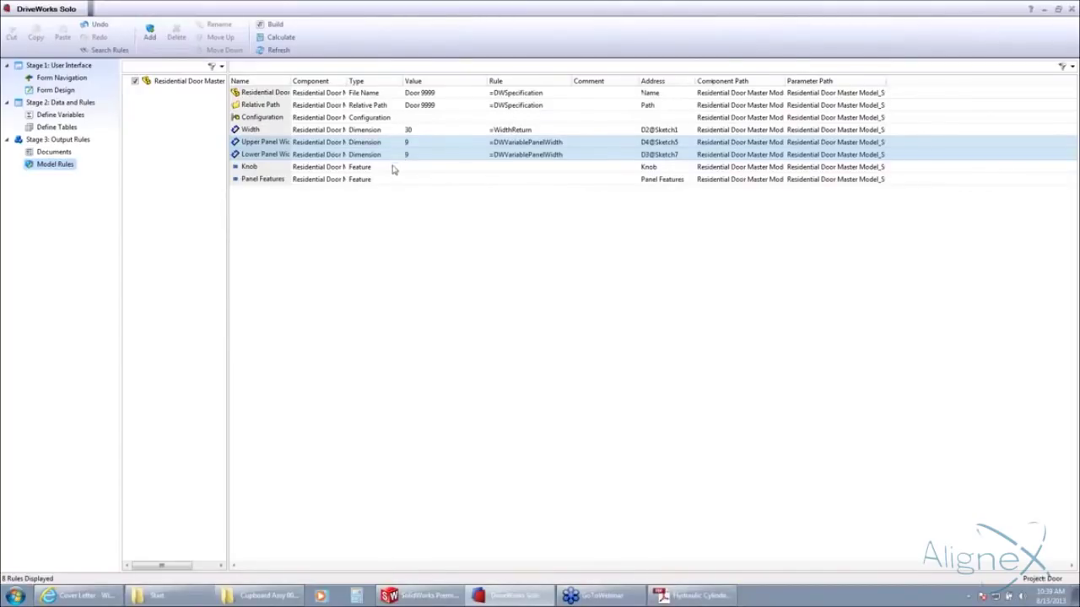
Build the Knob feature's rule as IF(KnobReturn=FALSE,"Delete","Unsuppress"), using the Knob control.
left_click(392, 169)
left_click(276, 25)
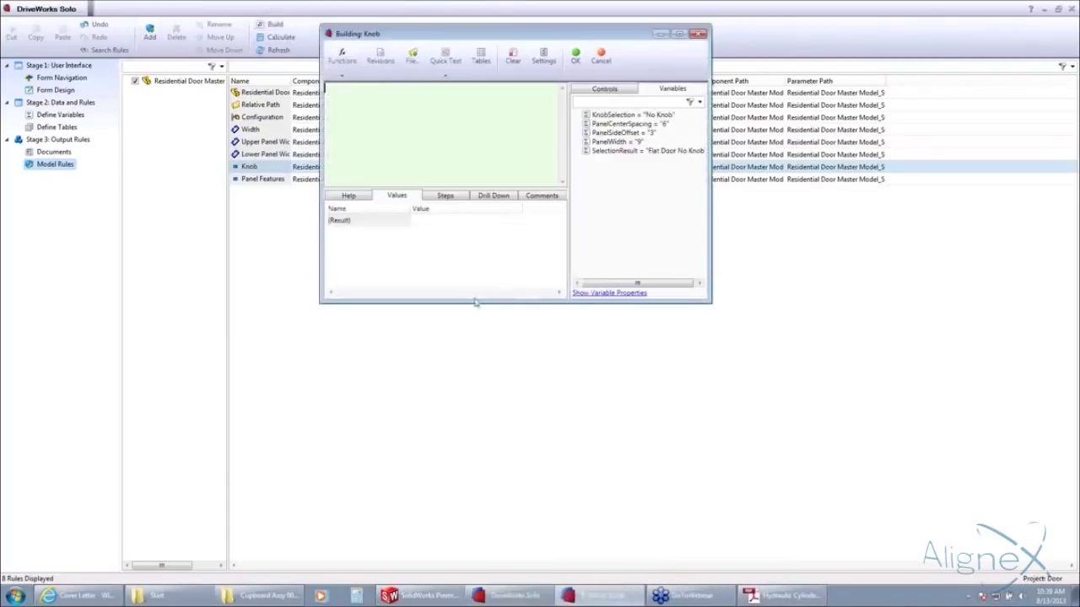
type("IF")
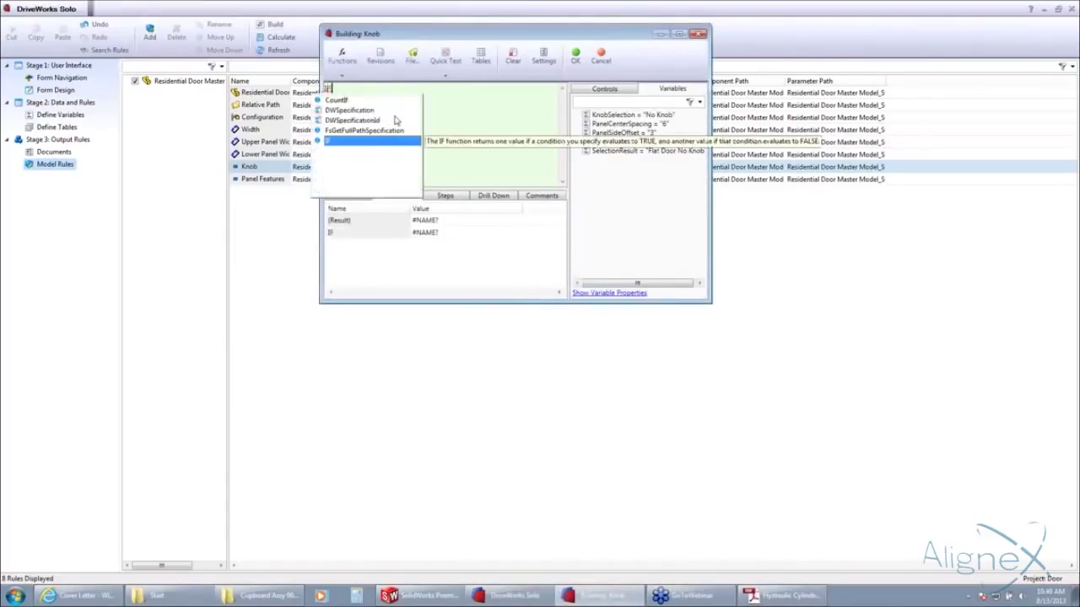
type("(")
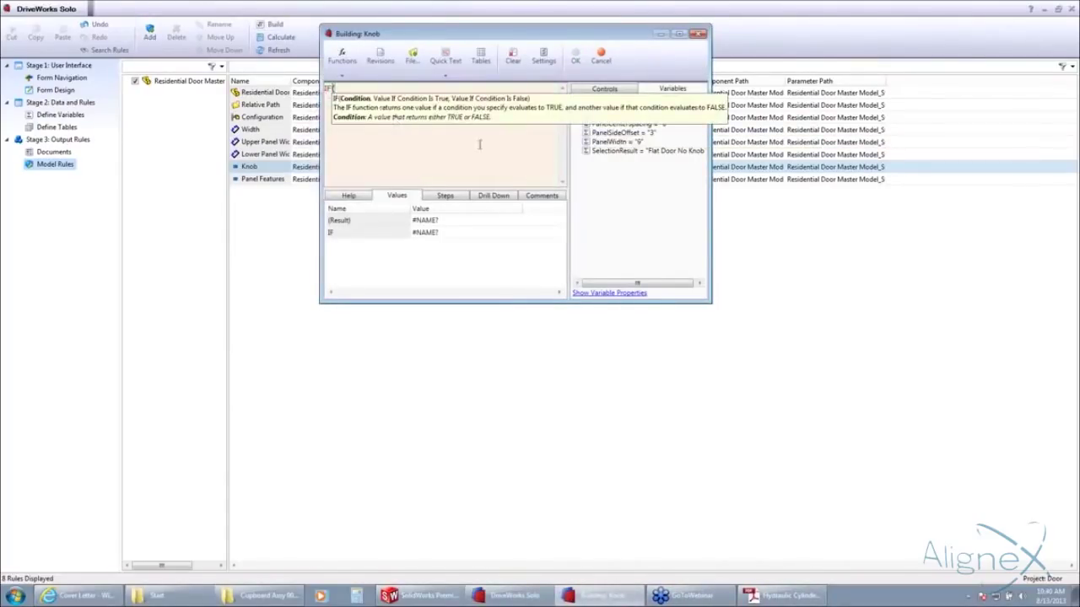
left_click(599, 90)
double_click(591, 155)
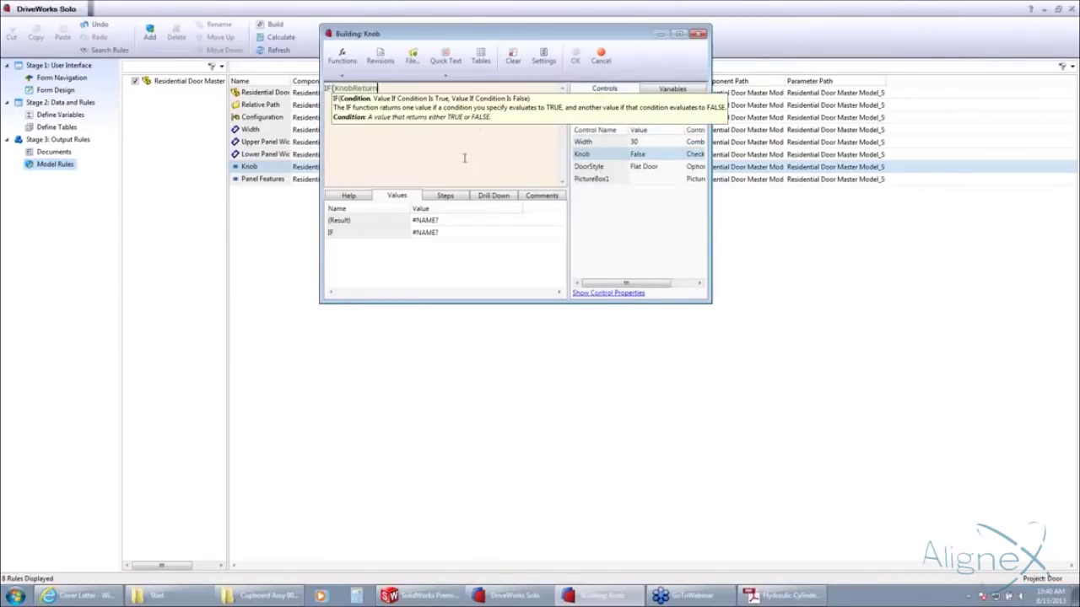
type("=")
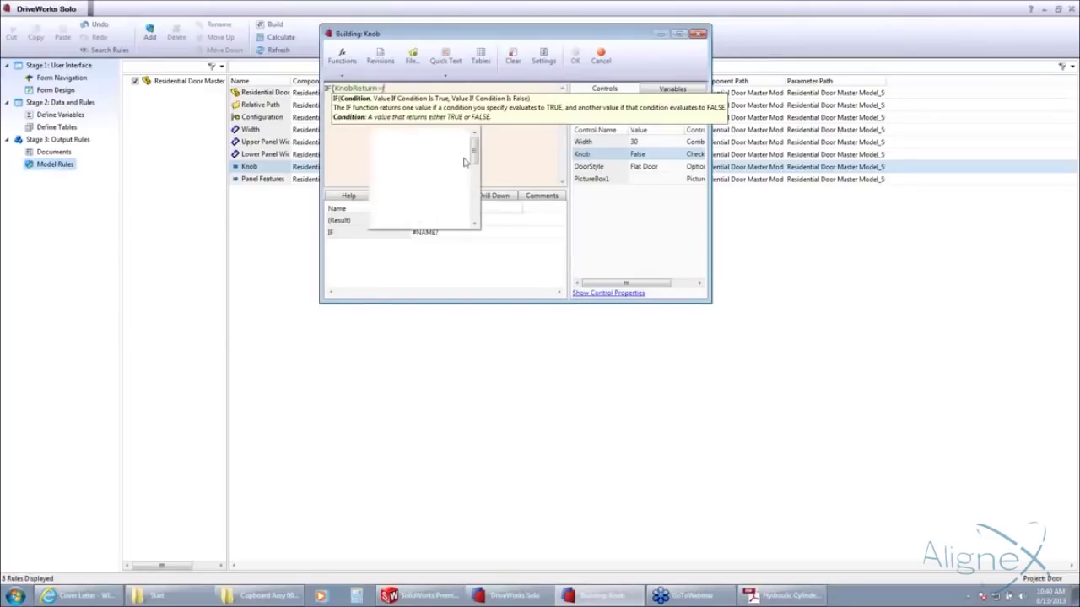
type("FALS")
key("Return")
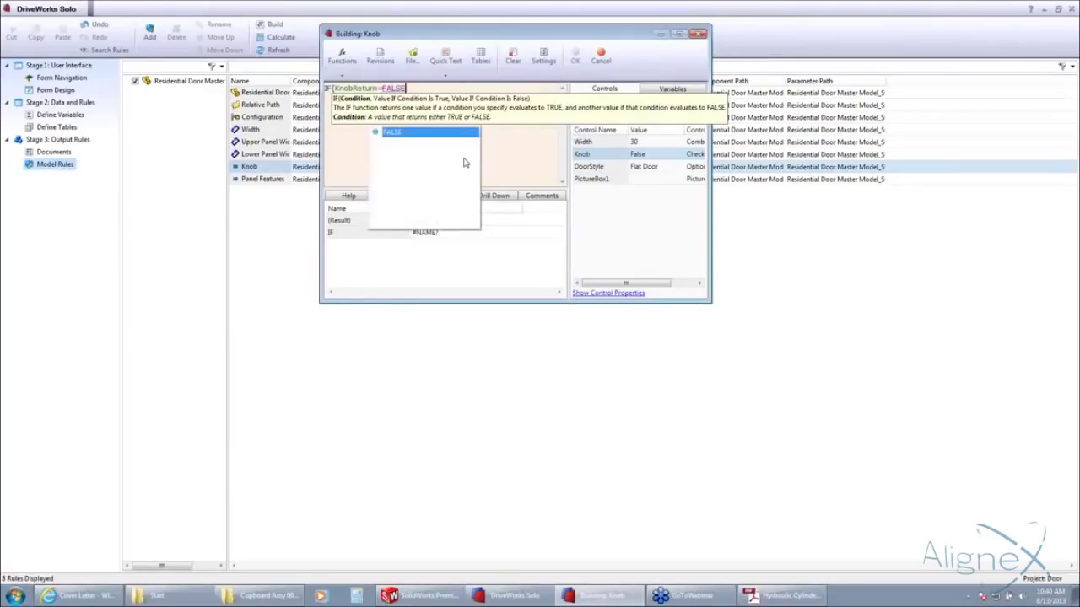
type(",")
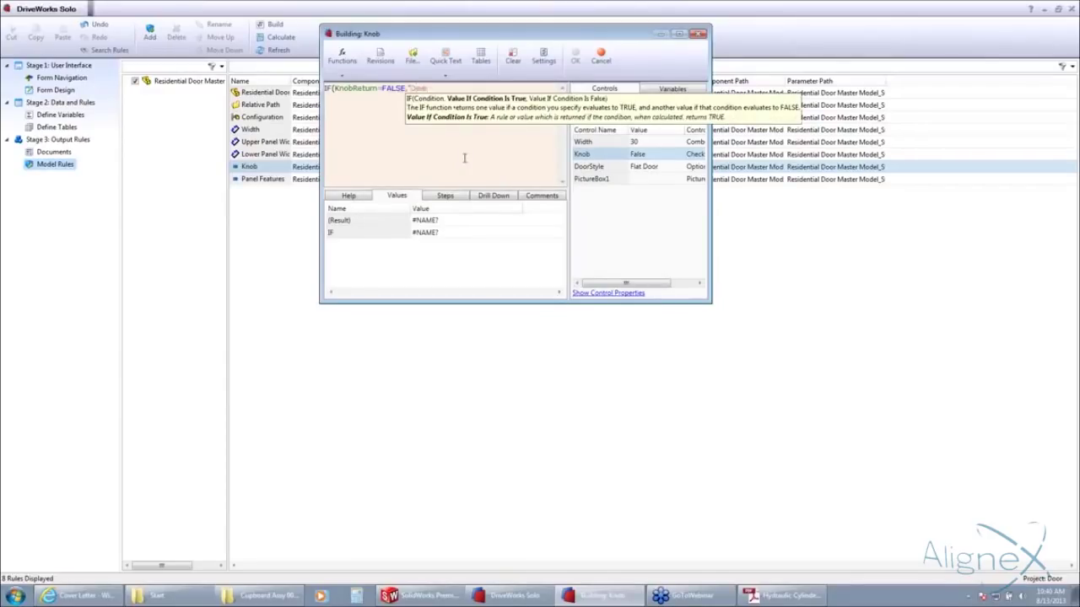
type("\"Deere\",")
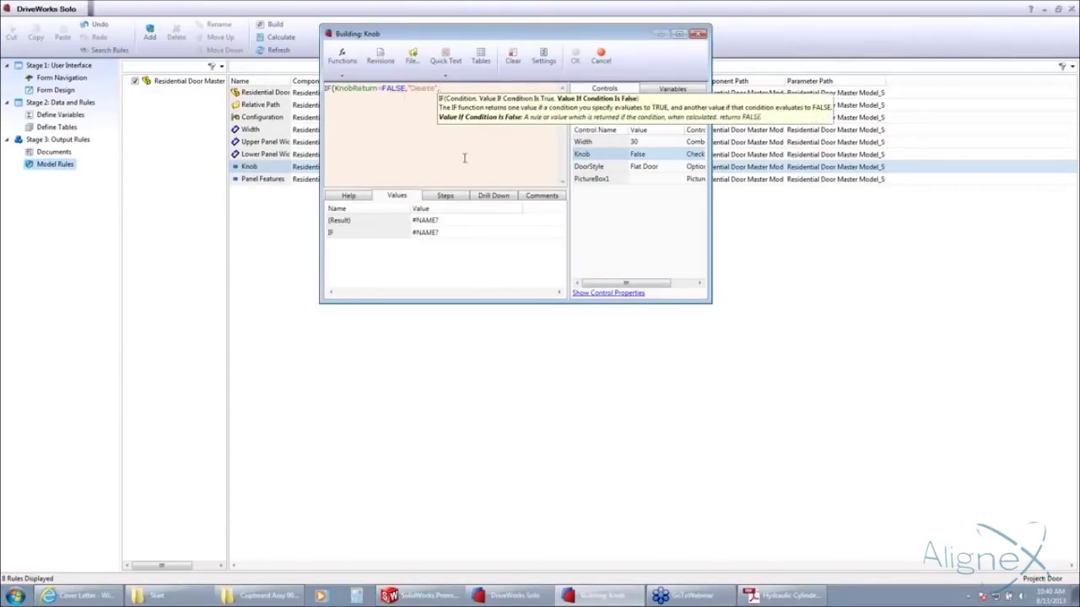
type("\"Unsuppress\")")
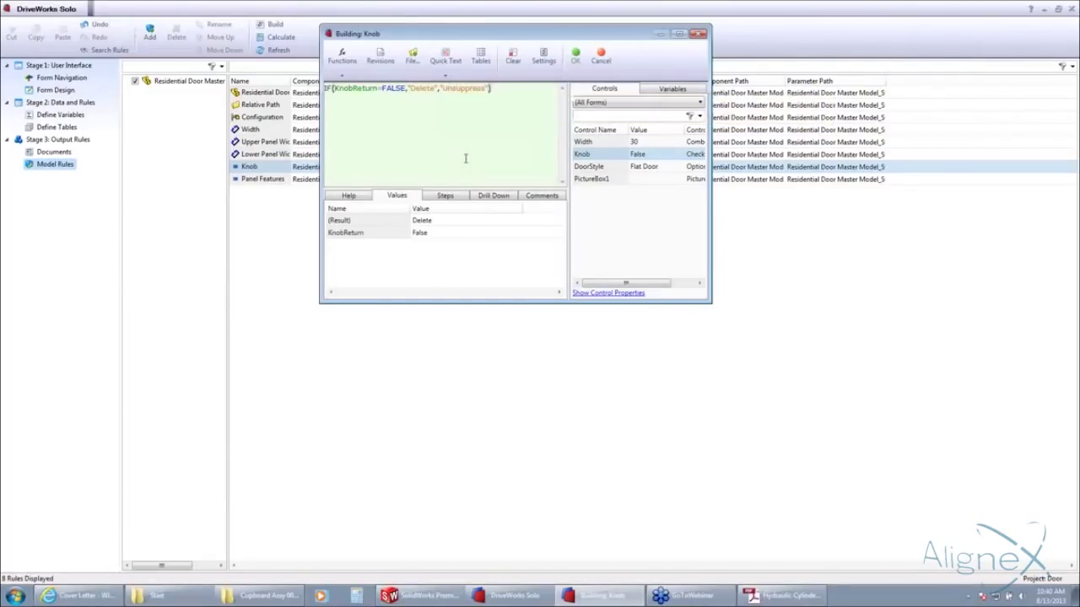
left_click(575, 56)
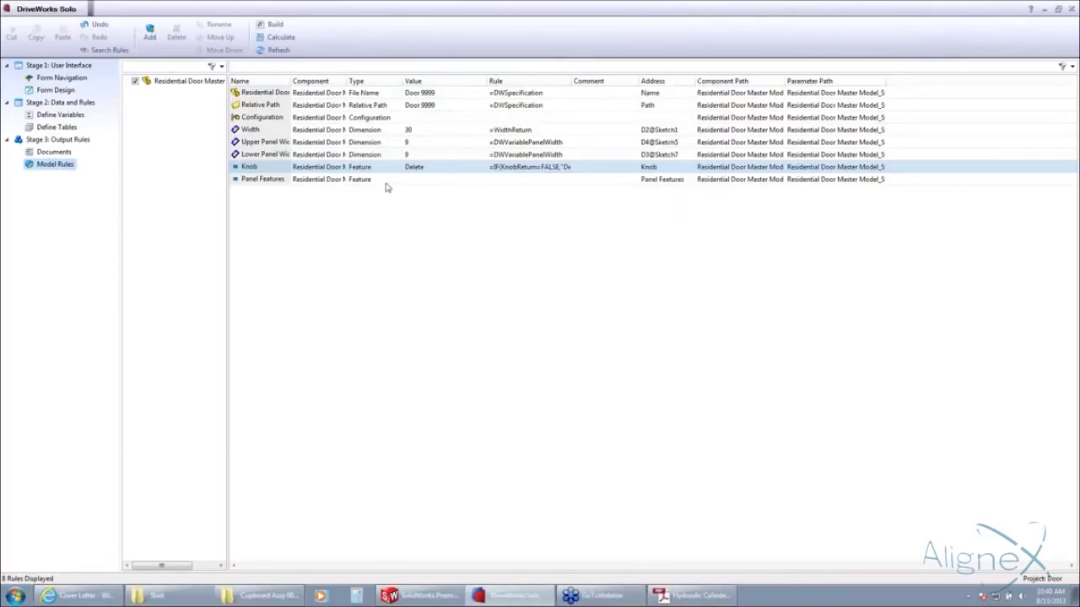
Build the Panel Features rule as IF(DoorStyleReturn="Flat Door","Delete","Unsuppress"), using the DoorStyle control.
left_click(386, 181)
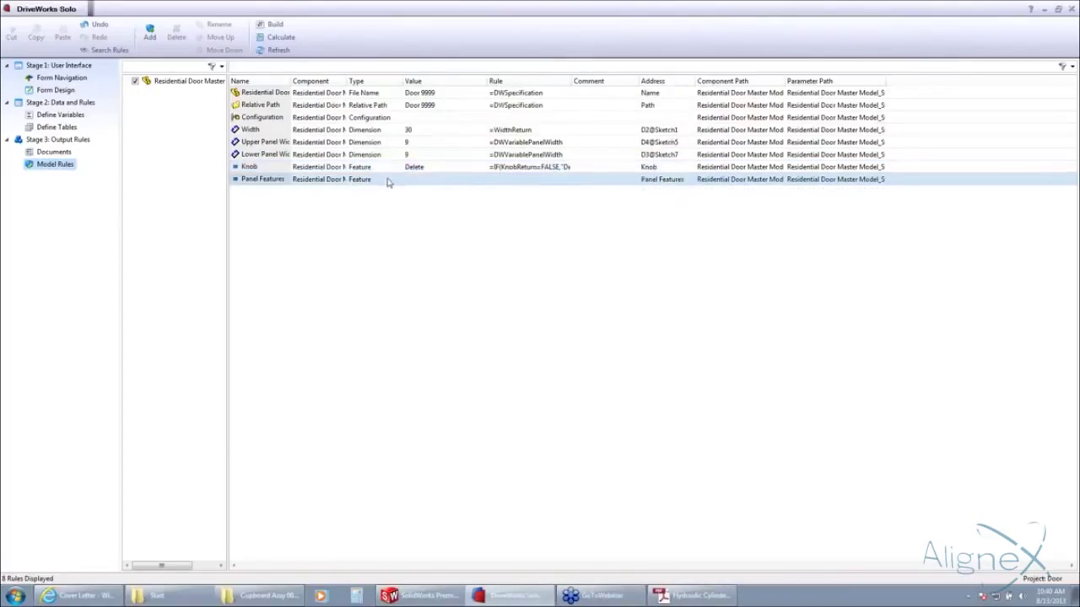
left_click(278, 25)
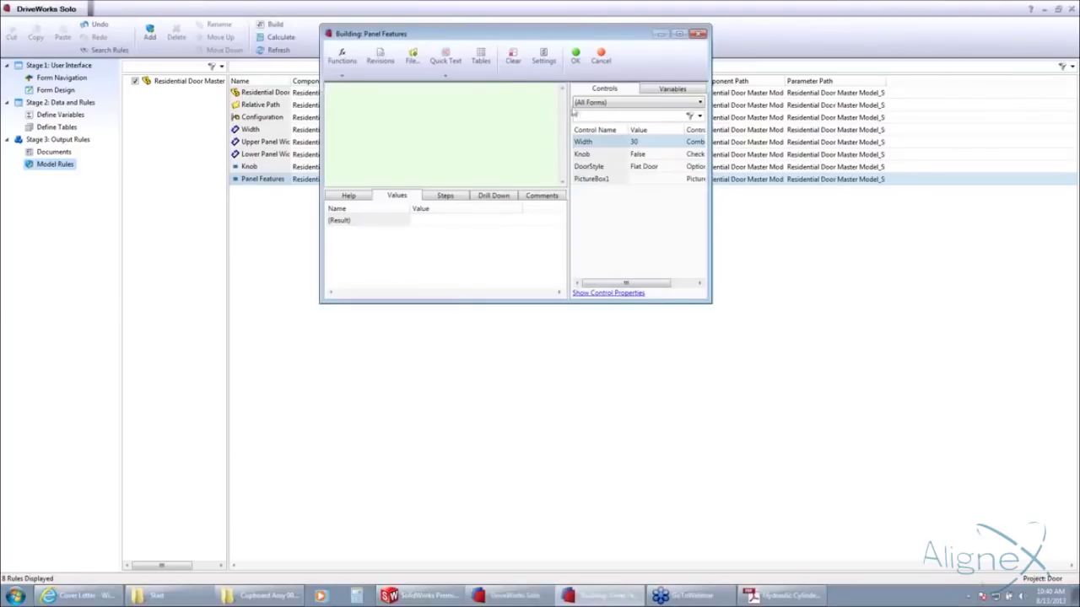
double_click(597, 167)
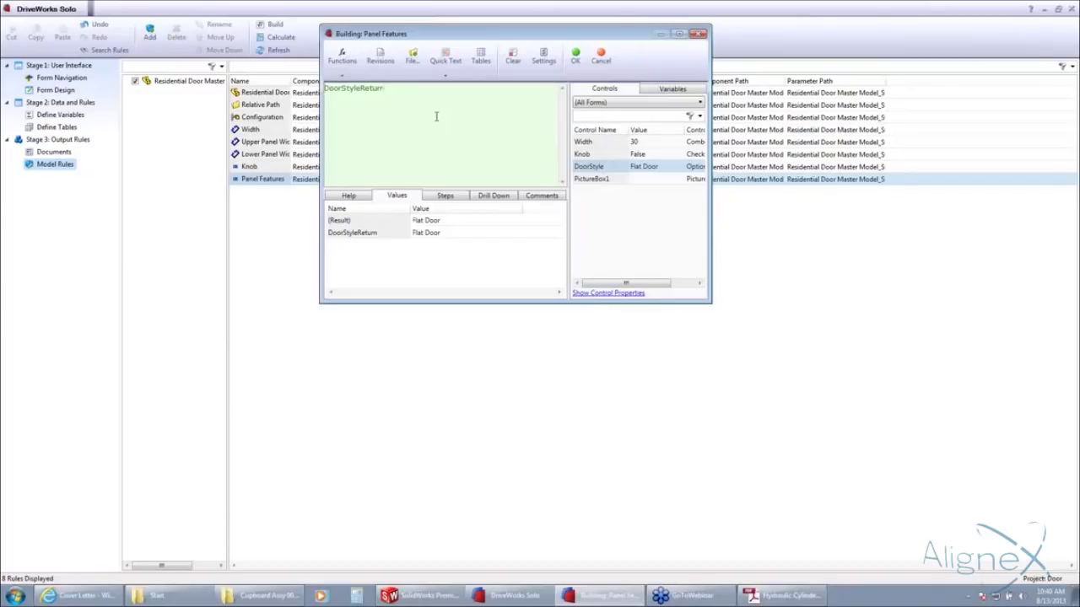
type("IF")
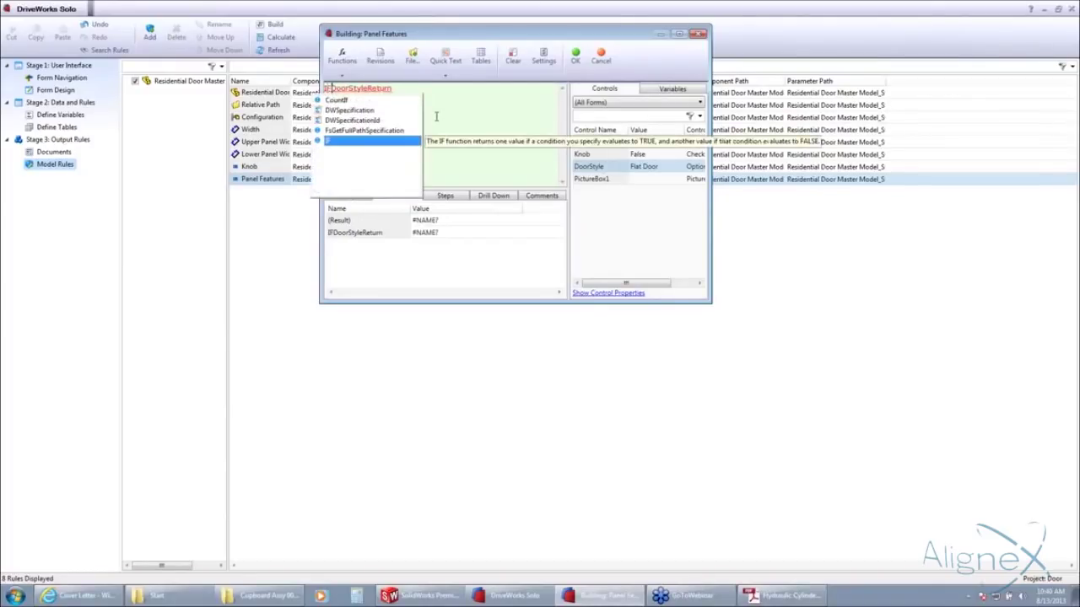
type("(")
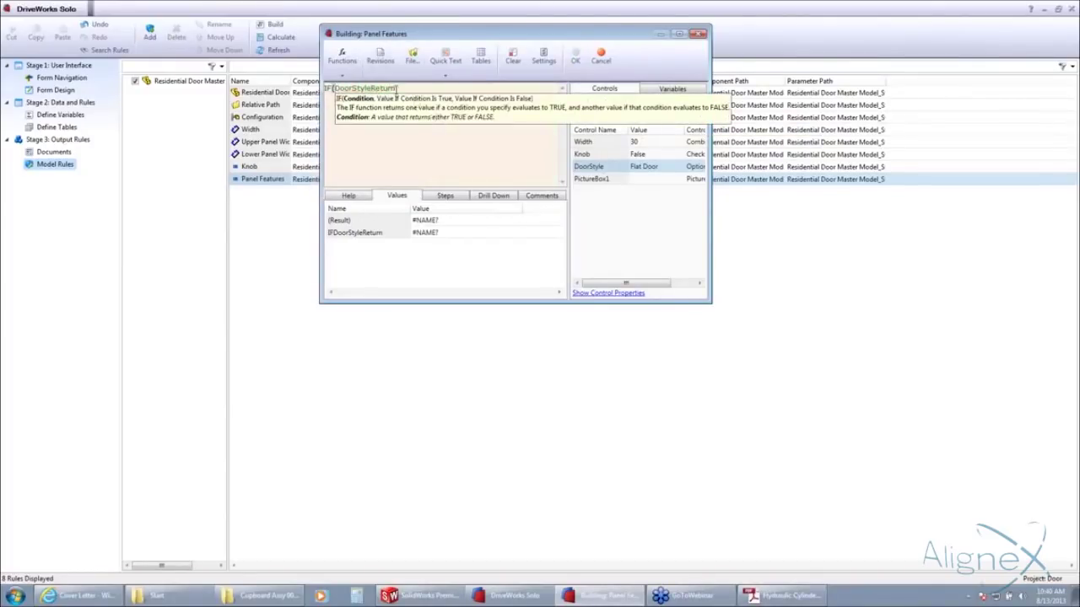
left_click(450, 152)
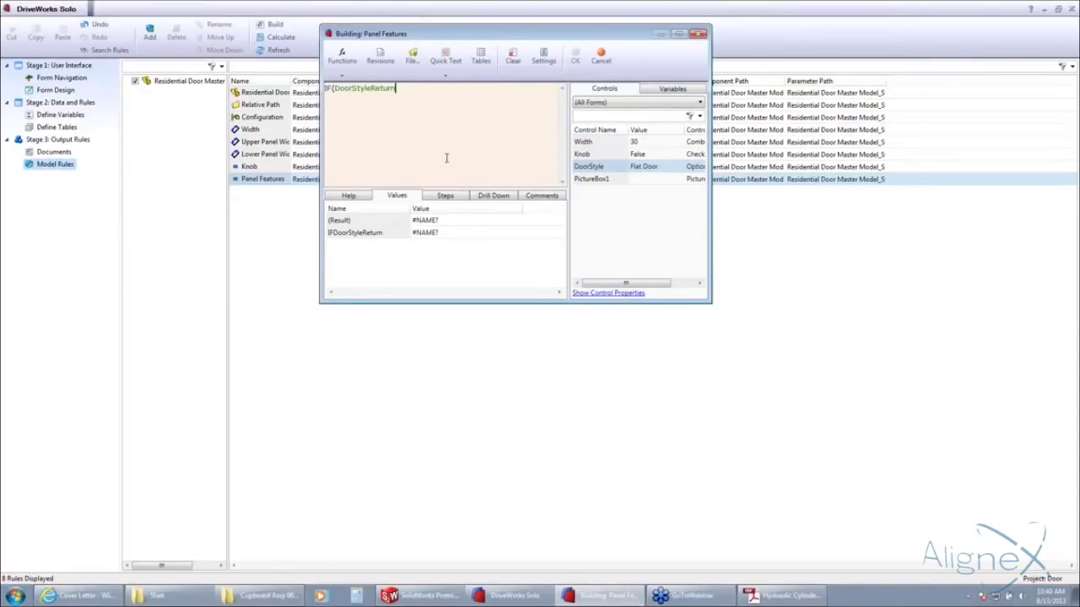
type("=")
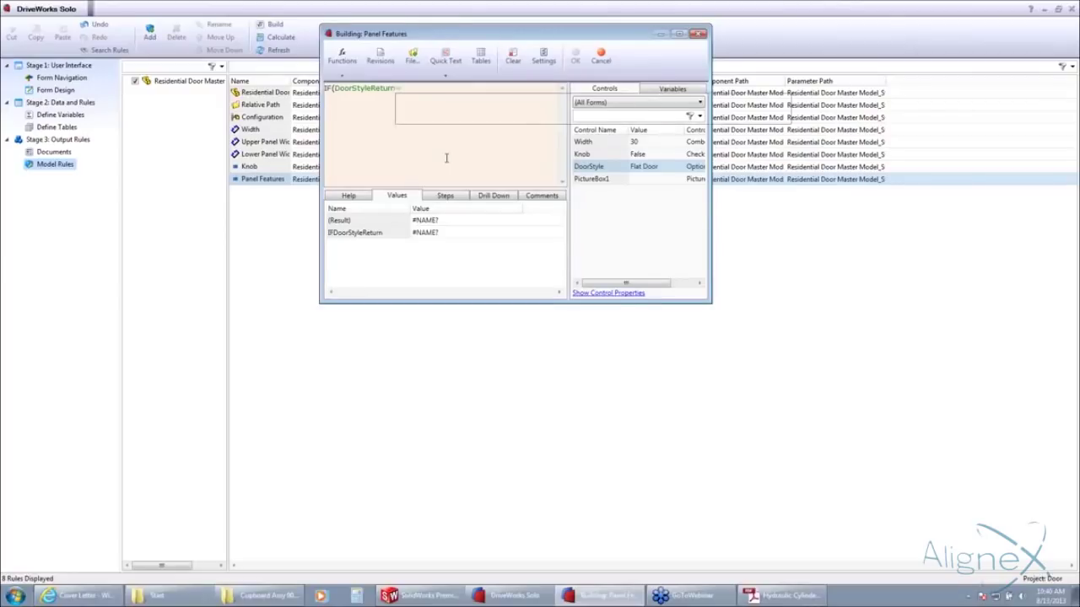
type("\"Flat Door")
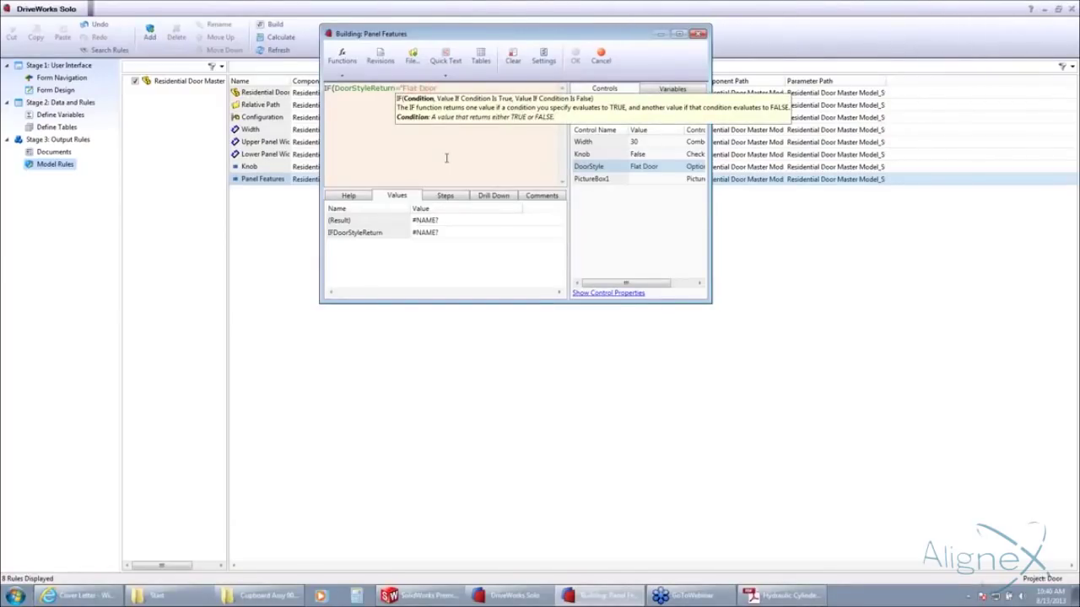
type("\",")
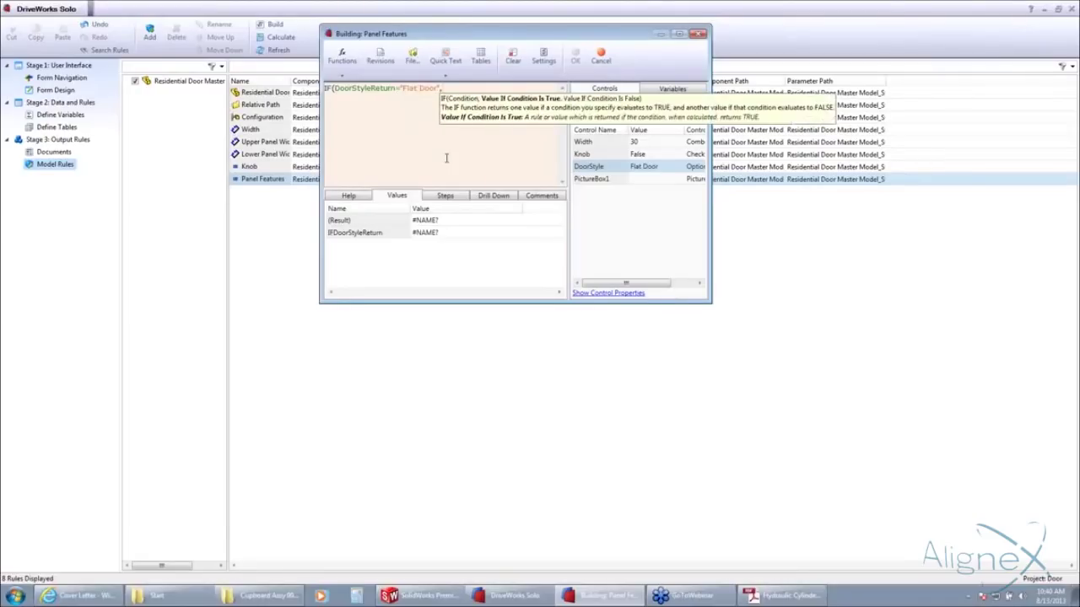
type("\"Delete\",\"Unsuppress\")")
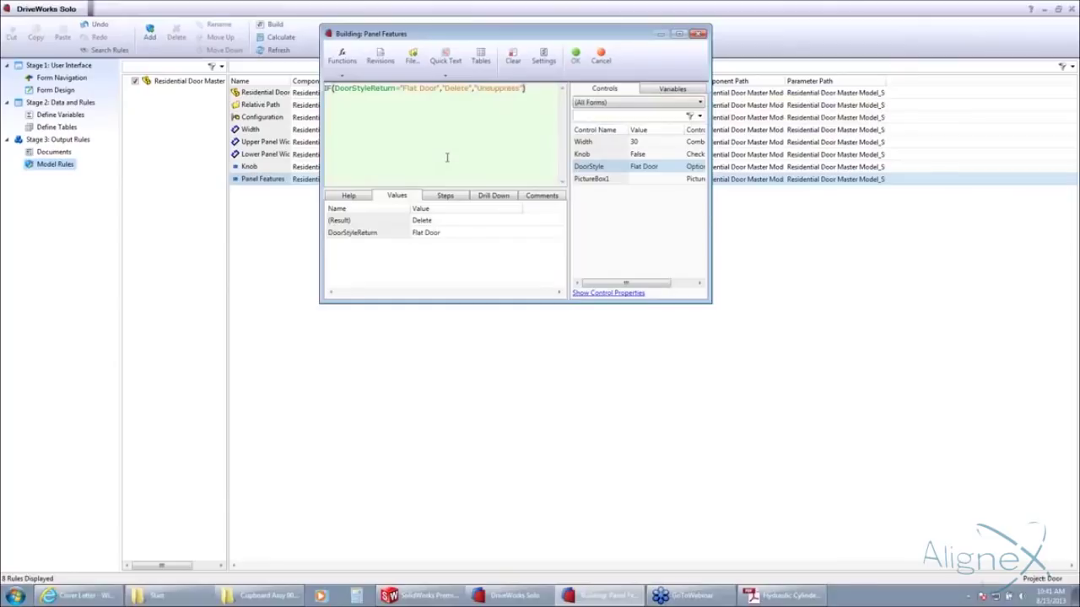
left_click(575, 56)
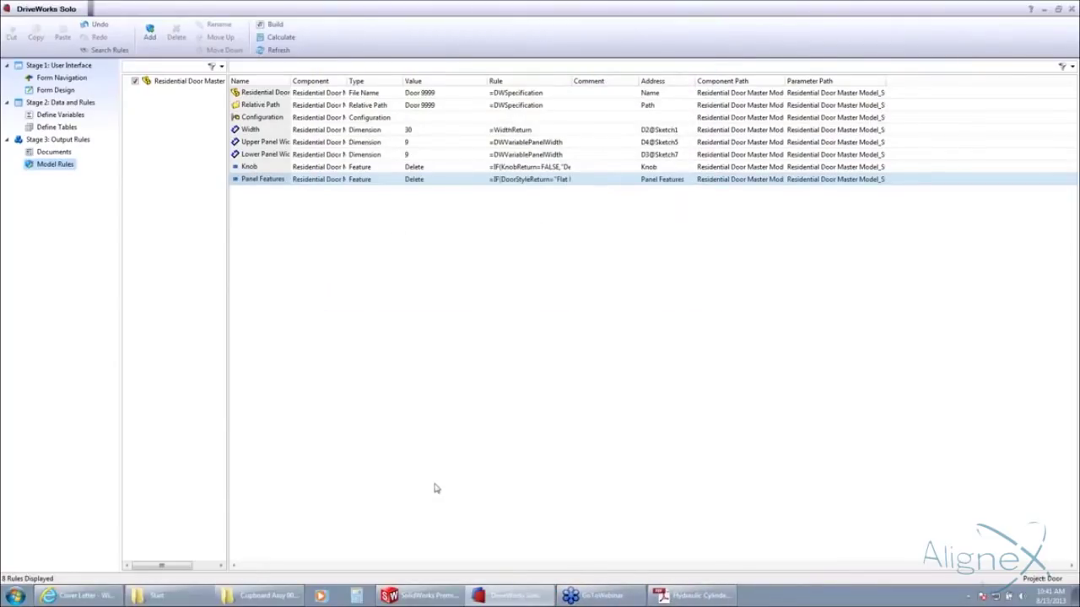
Close the rules window to return to SolidWorks, and run the project, saving it first.
left_click(1071, 9)
left_click(776, 66)
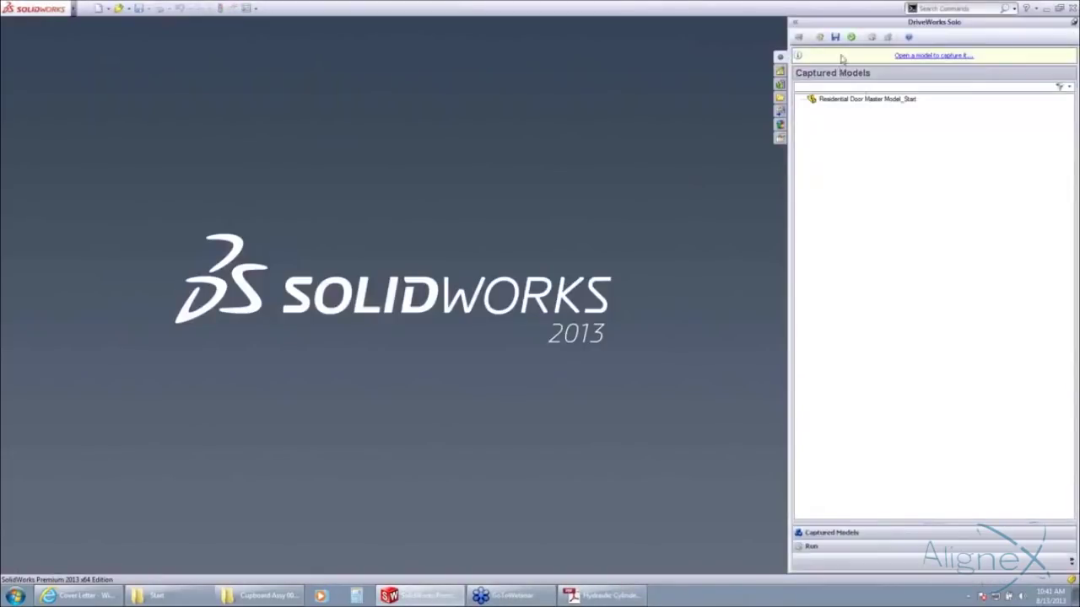
left_click(877, 38)
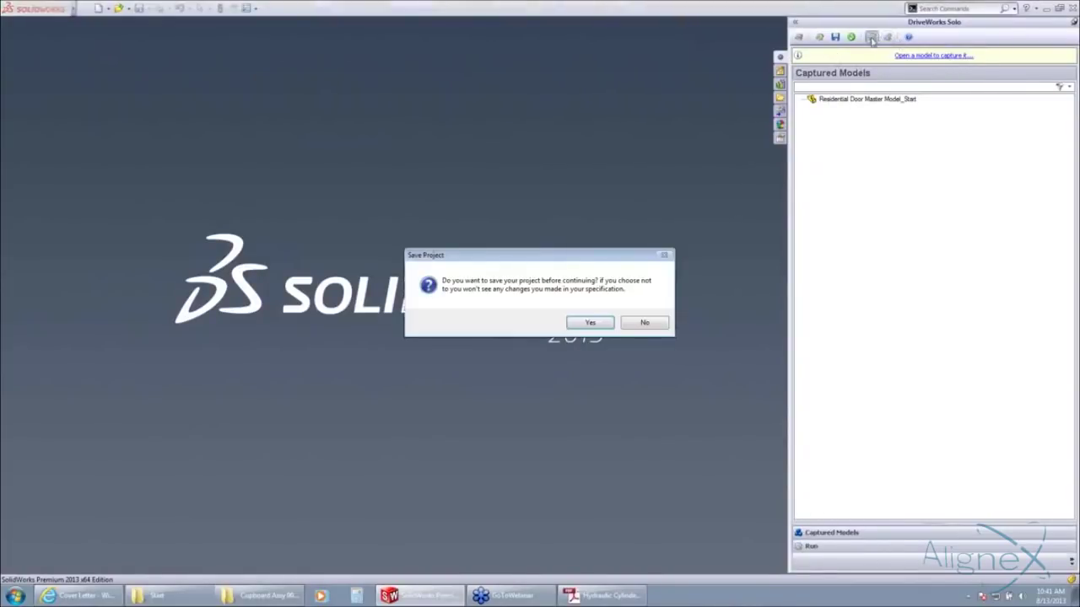
left_click(588, 325)
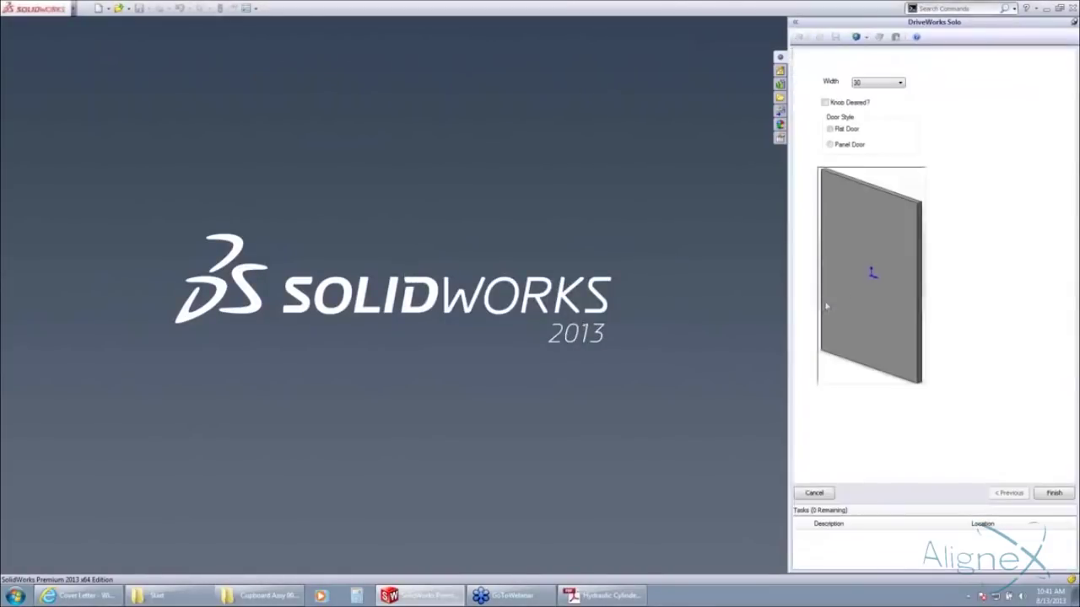
Enable Knob Desired? for the 30-wide flat door, generate the models with all finish options, and minimize the results folder.
left_click(838, 104)
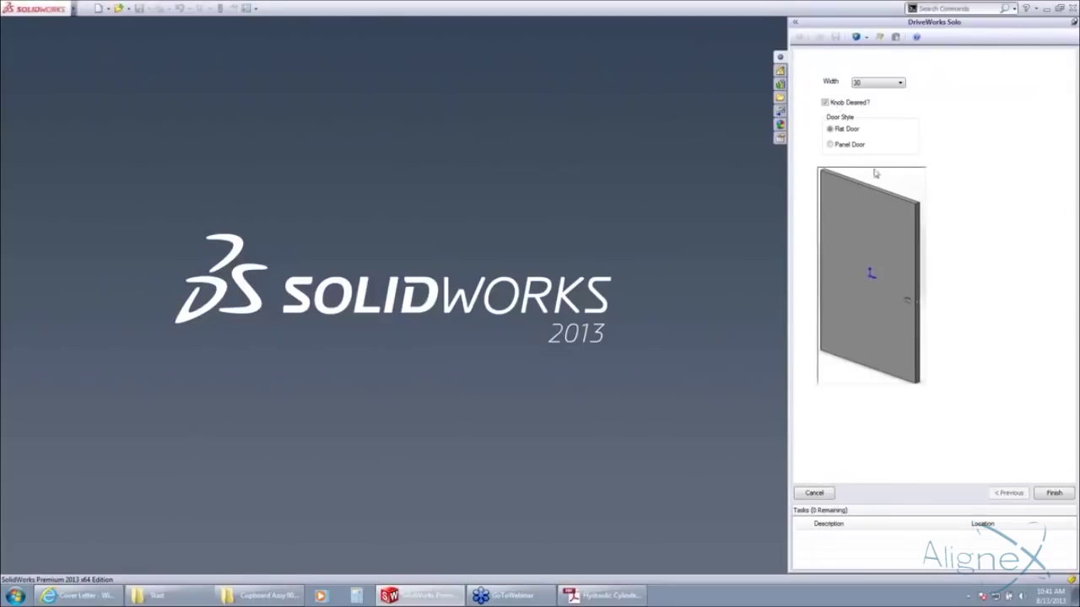
left_click(1052, 495)
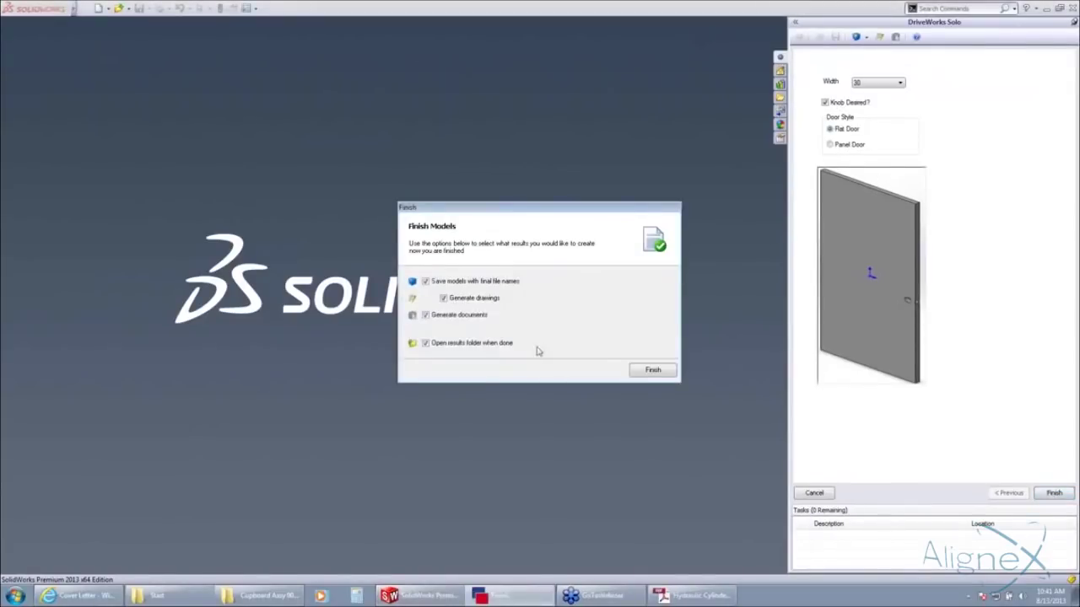
left_click(650, 371)
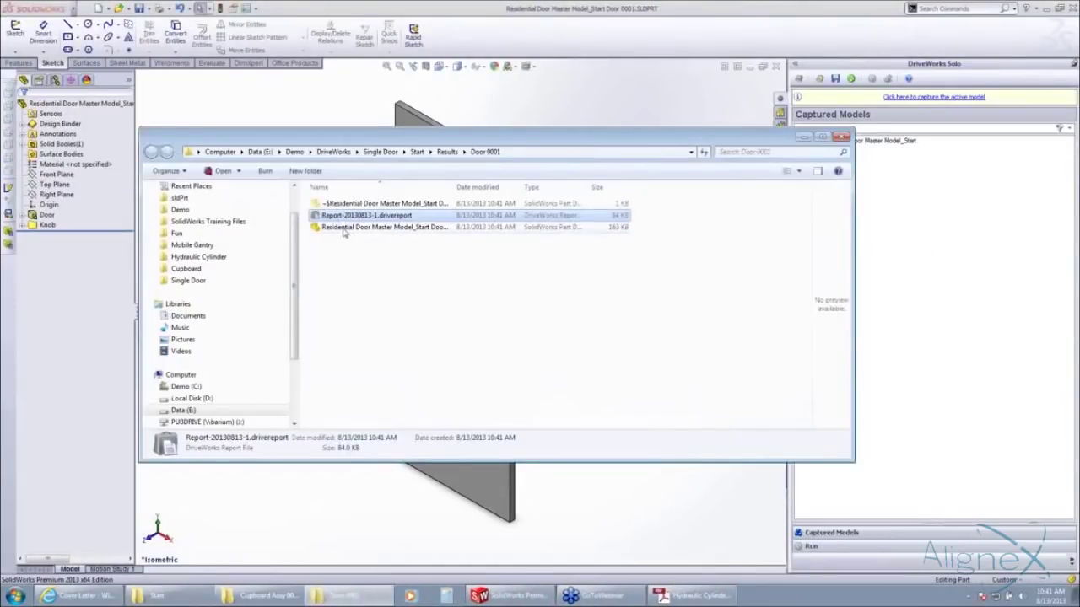
left_click(804, 138)
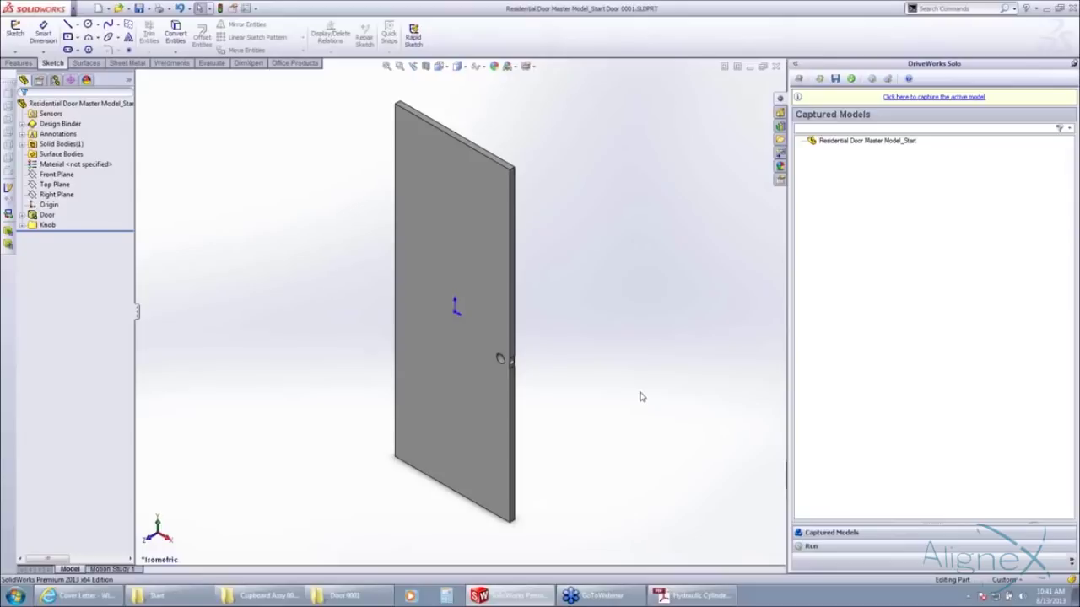
Inspect the Knob folder in the generated door part's feature tree.
left_click(49, 228)
left_click(22, 225)
left_click(21, 226)
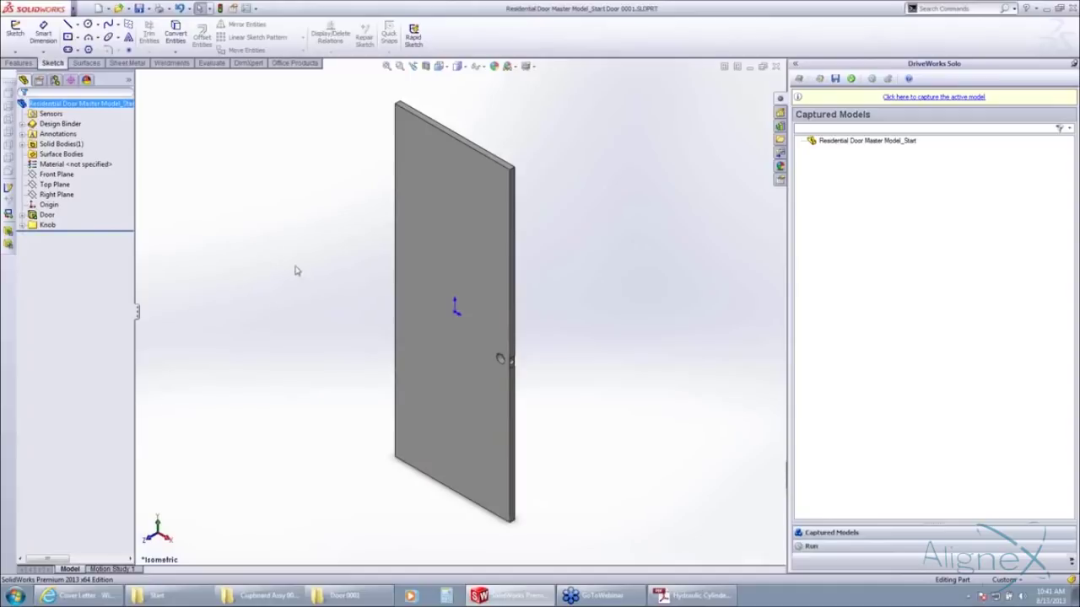